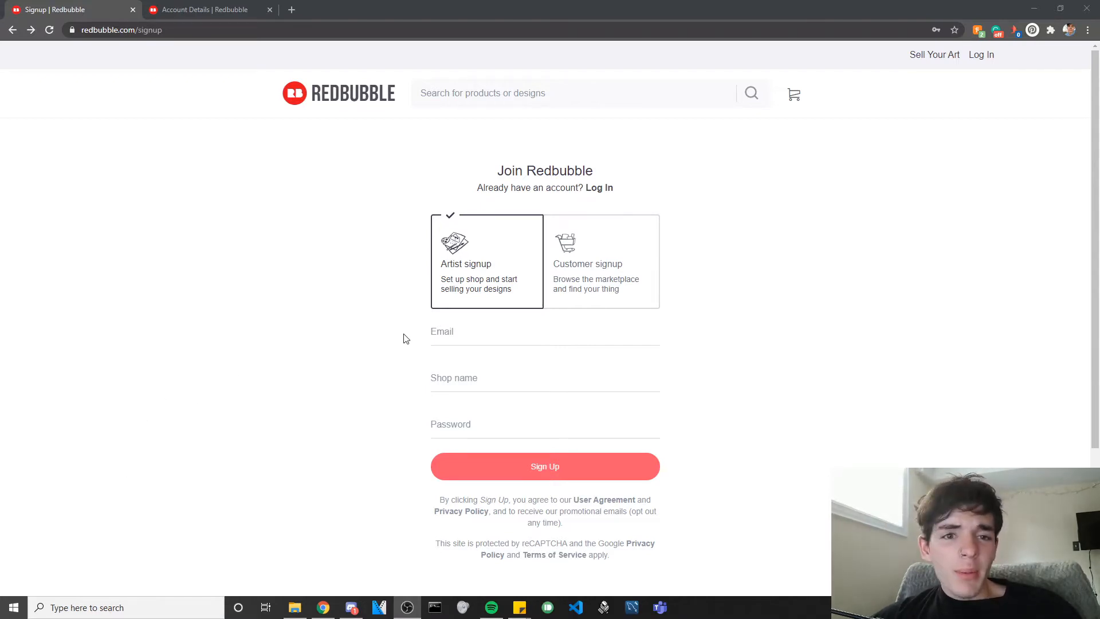
Glance at the customer signup form, then return to the Artist signup form.
click(593, 284)
click(474, 288)
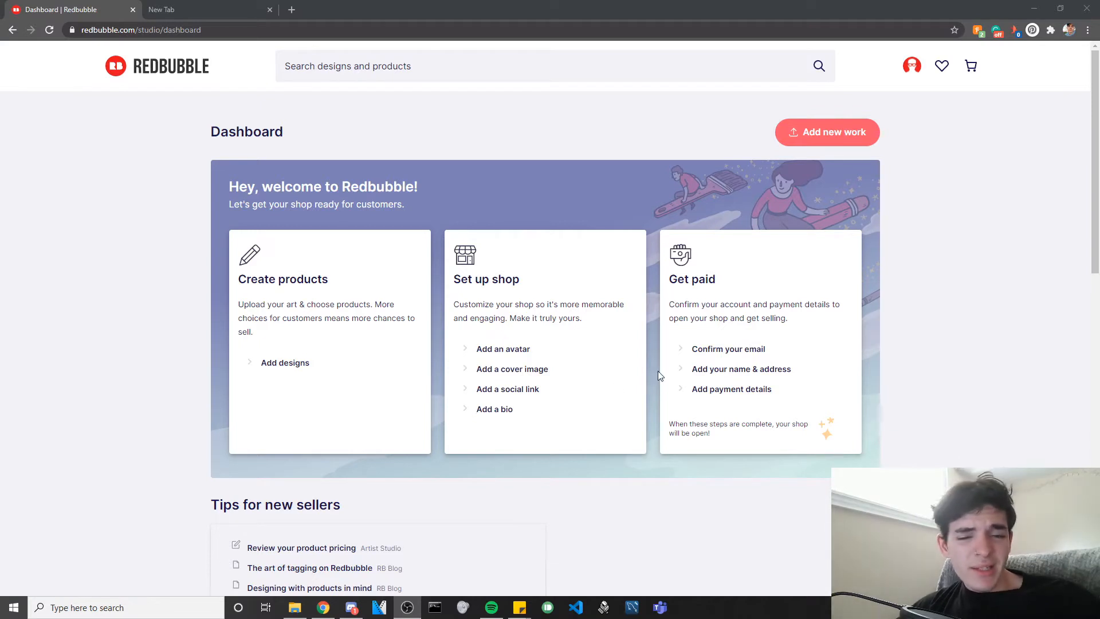
Review the account's payment and personal details, then return to the studio dashboard.
click(755, 353)
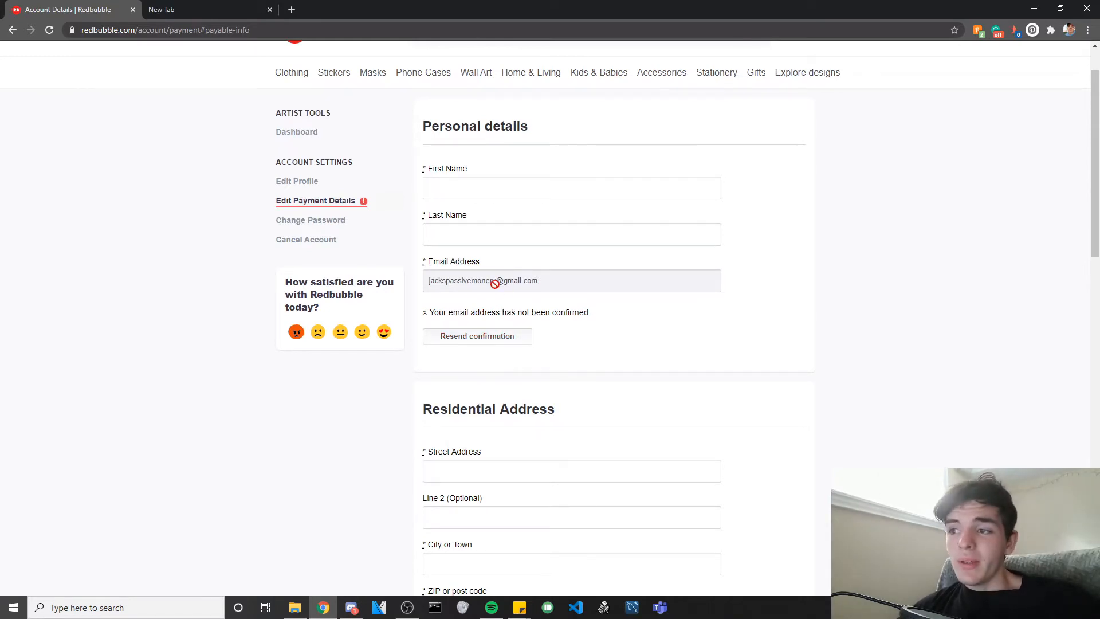
scroll(673, 122, up, 1)
mouse_move(983, 54)
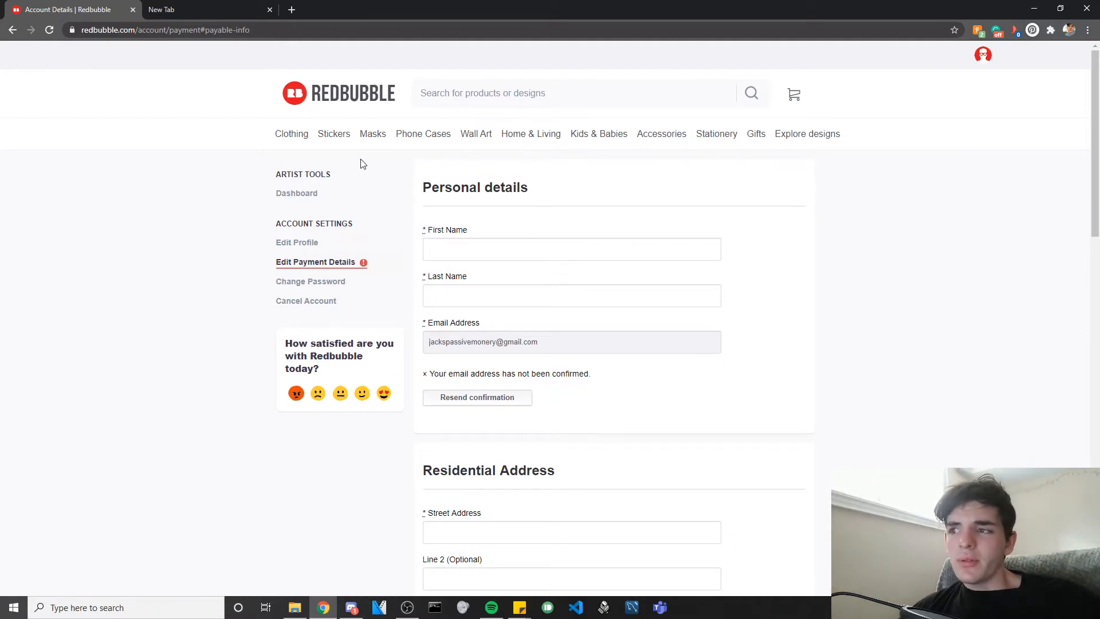
click(302, 194)
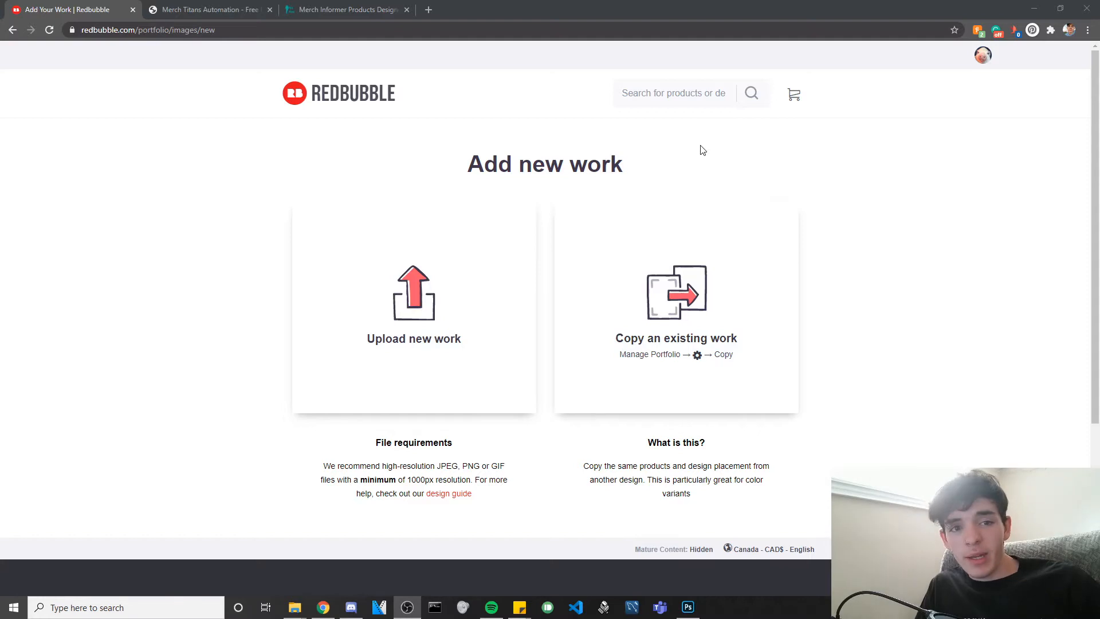
From the portfolio, upload the 'i love butterflies' image as a new work.
click(9, 32)
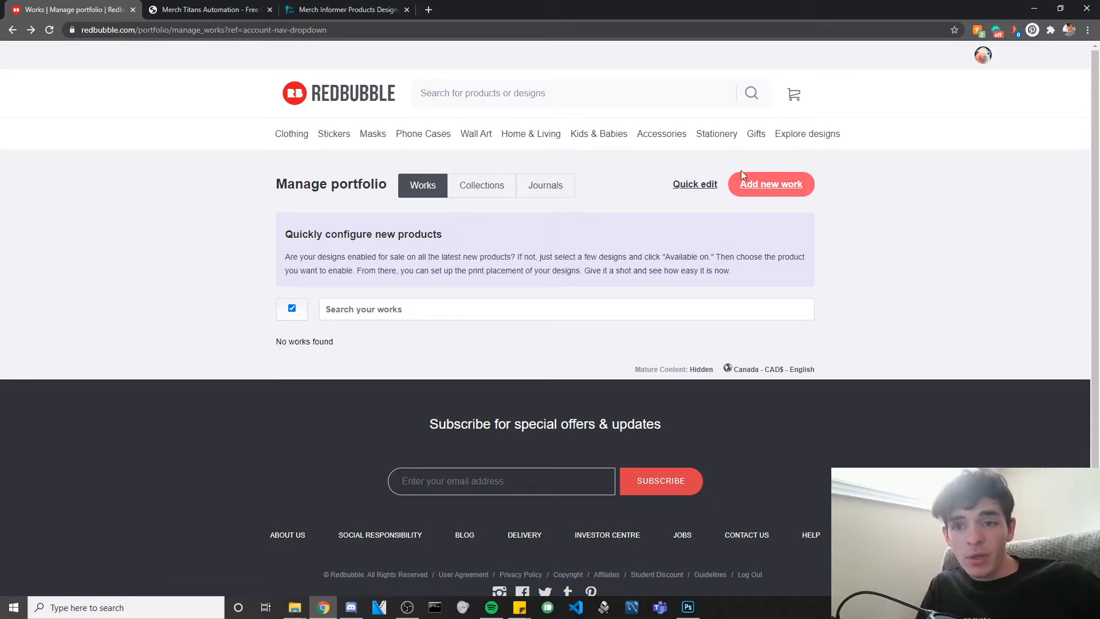
click(767, 186)
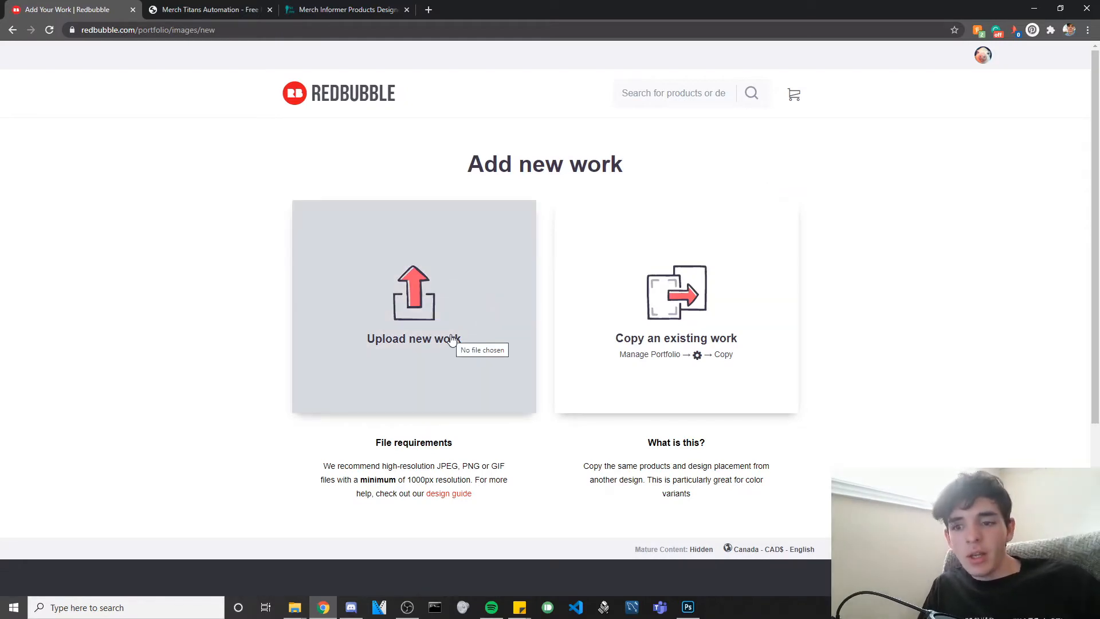
click(383, 324)
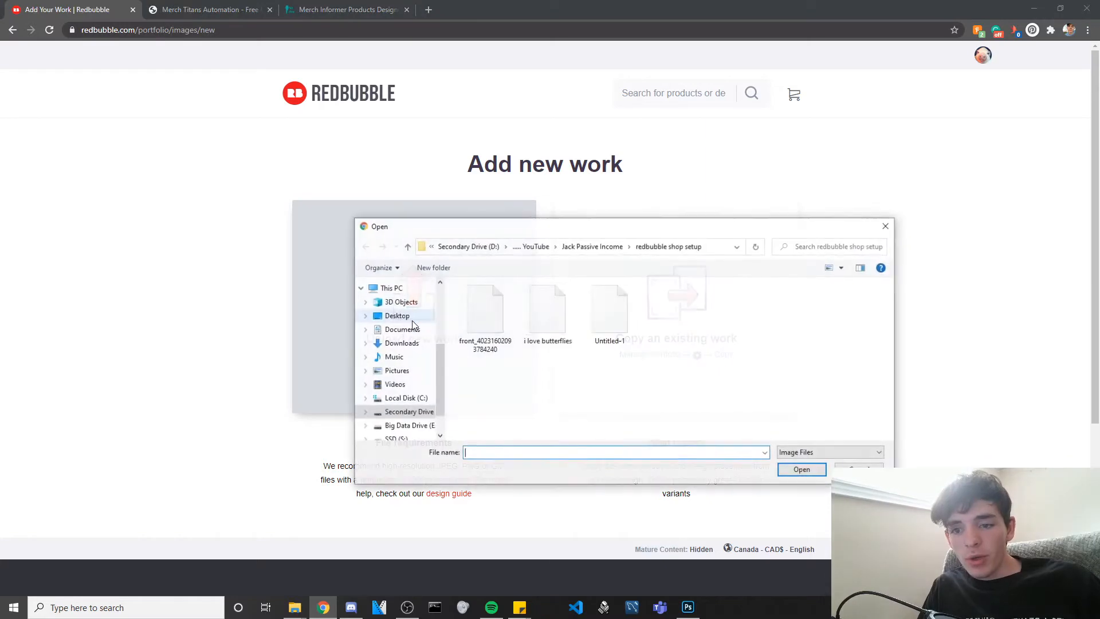
double_click(555, 321)
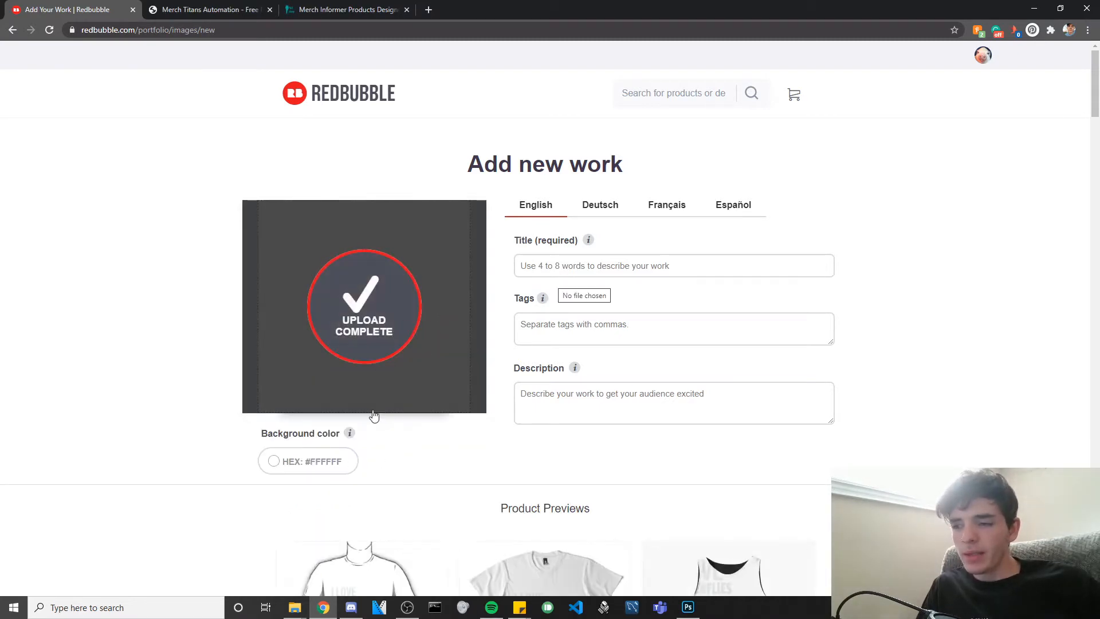
Set the work's background colour to black (#000000).
scroll(403, 422, down, 1)
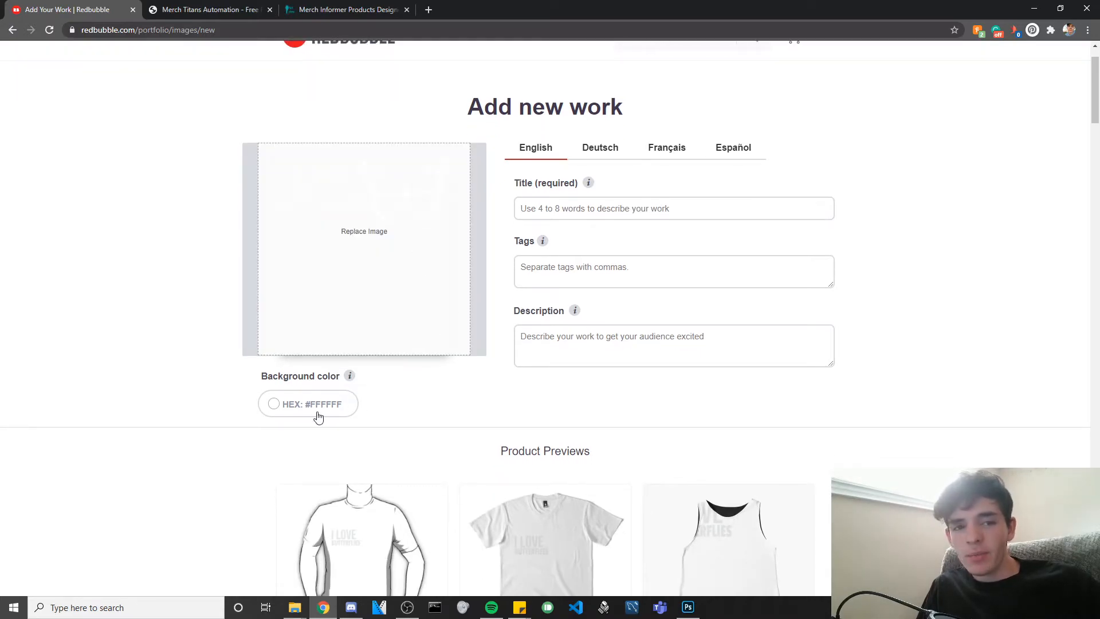
scroll(322, 418, down, 5)
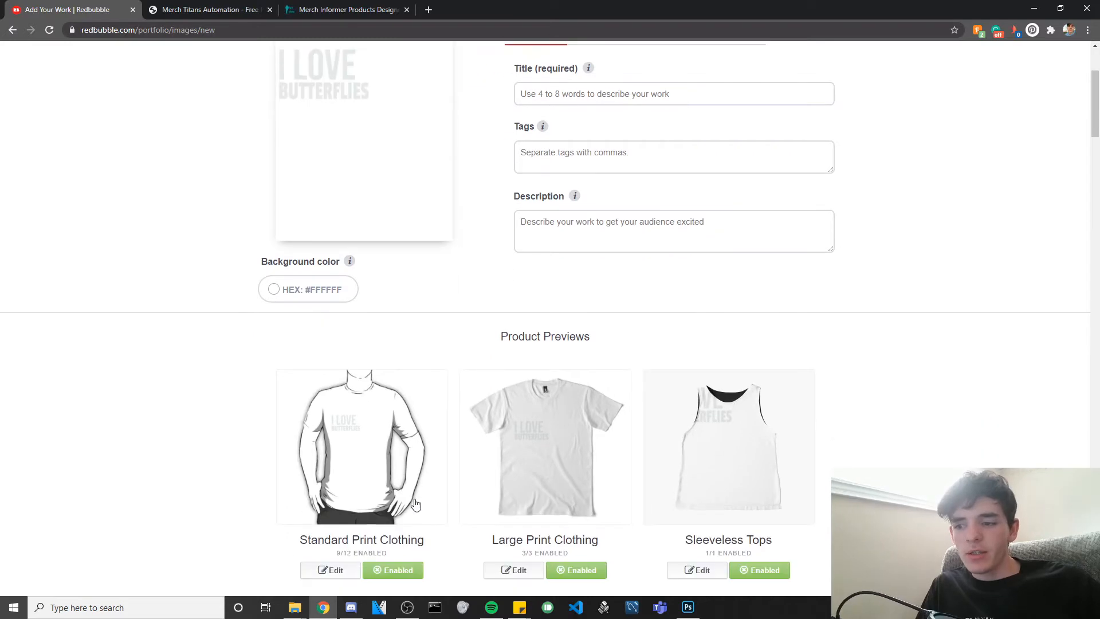
scroll(646, 430, up, 6)
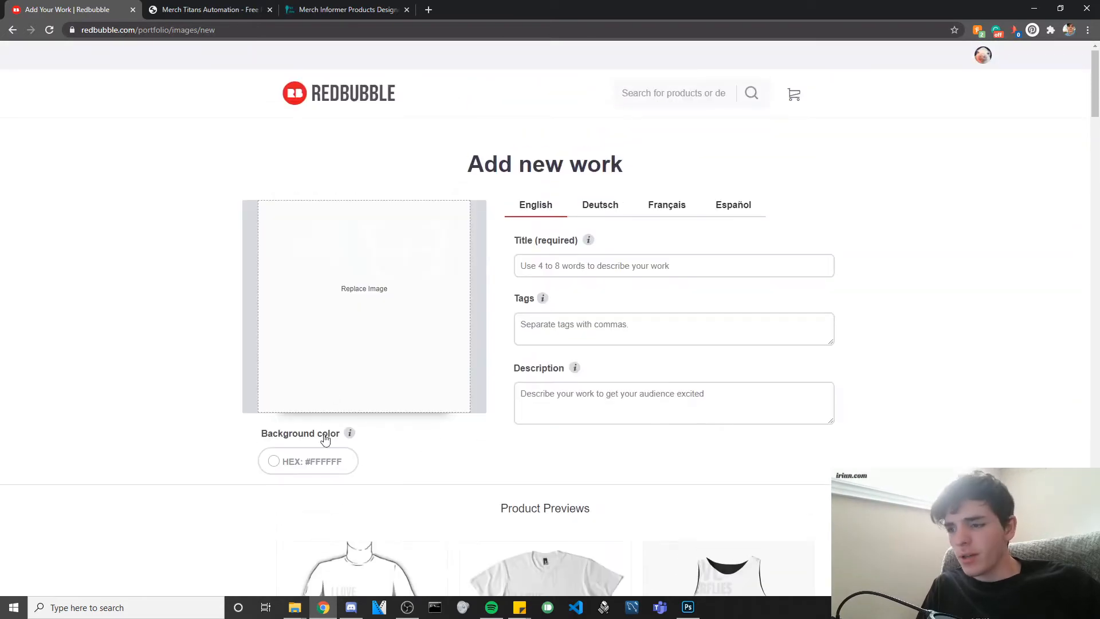
click(325, 460)
drag(271, 539, 218, 585)
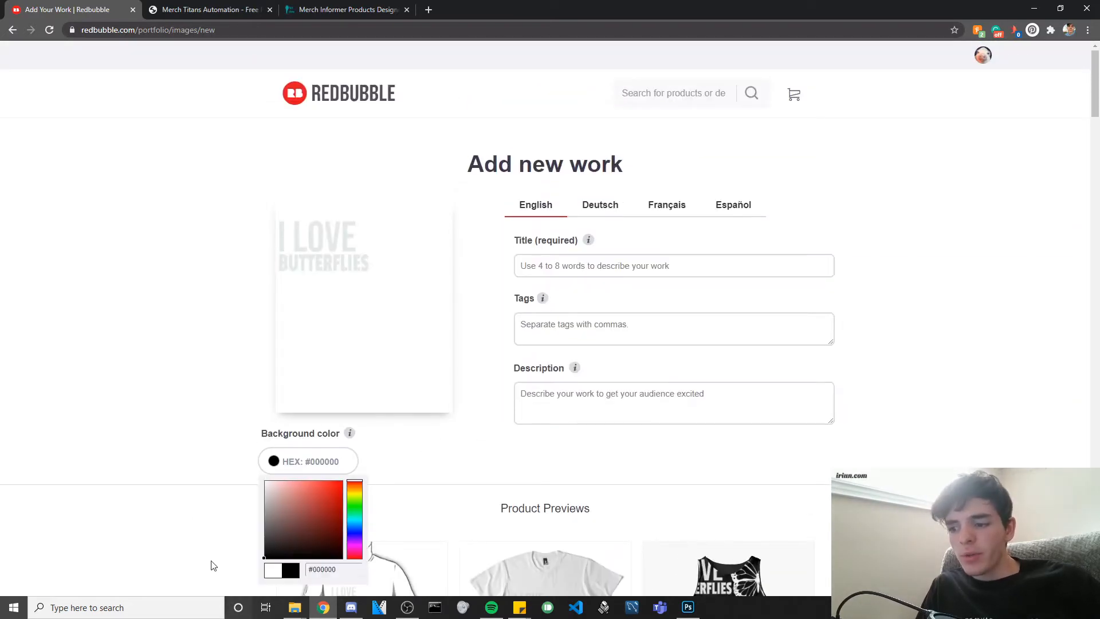
click(182, 514)
Make black the default shirt colour for Standard Print Clothing, then apply Large Print Clothing settings.
scroll(258, 504, down, 3)
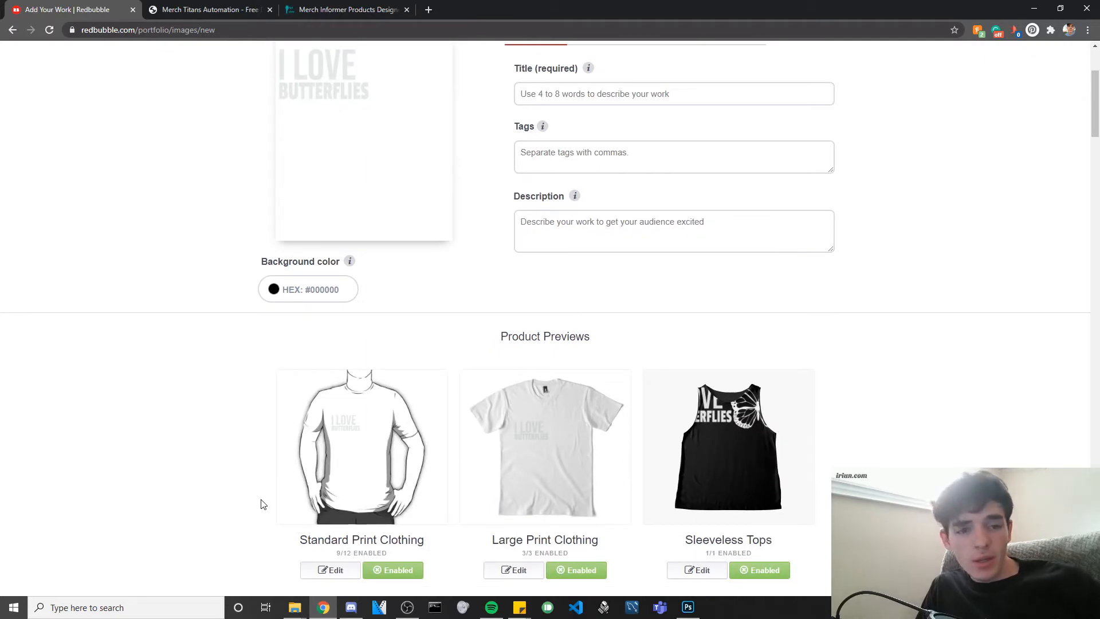
scroll(401, 487, down, 4)
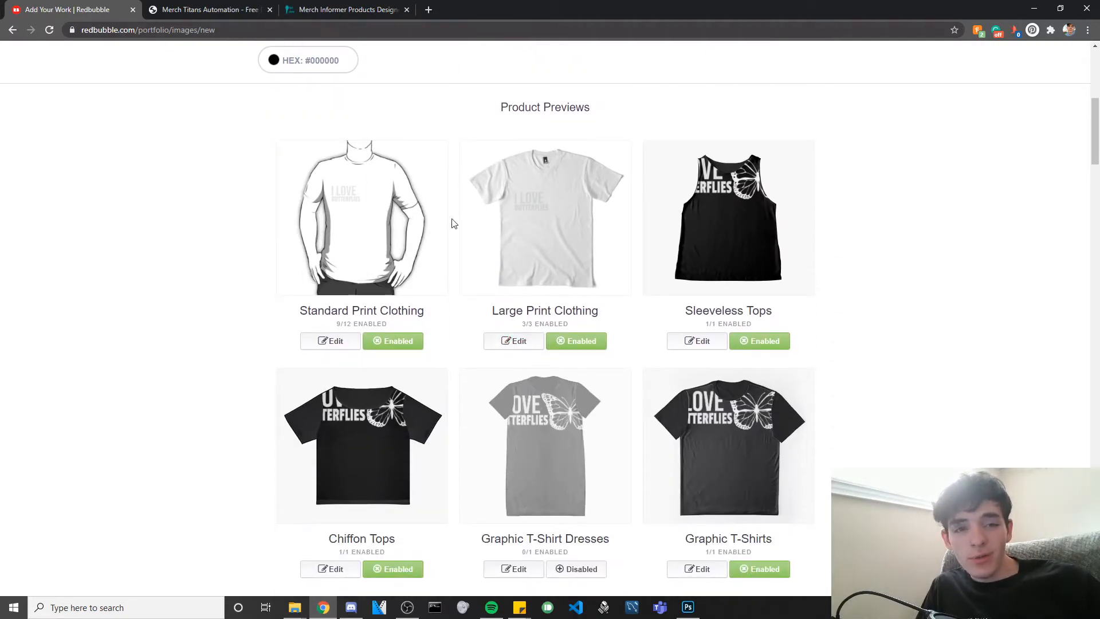
click(332, 341)
scroll(670, 270, down, 3)
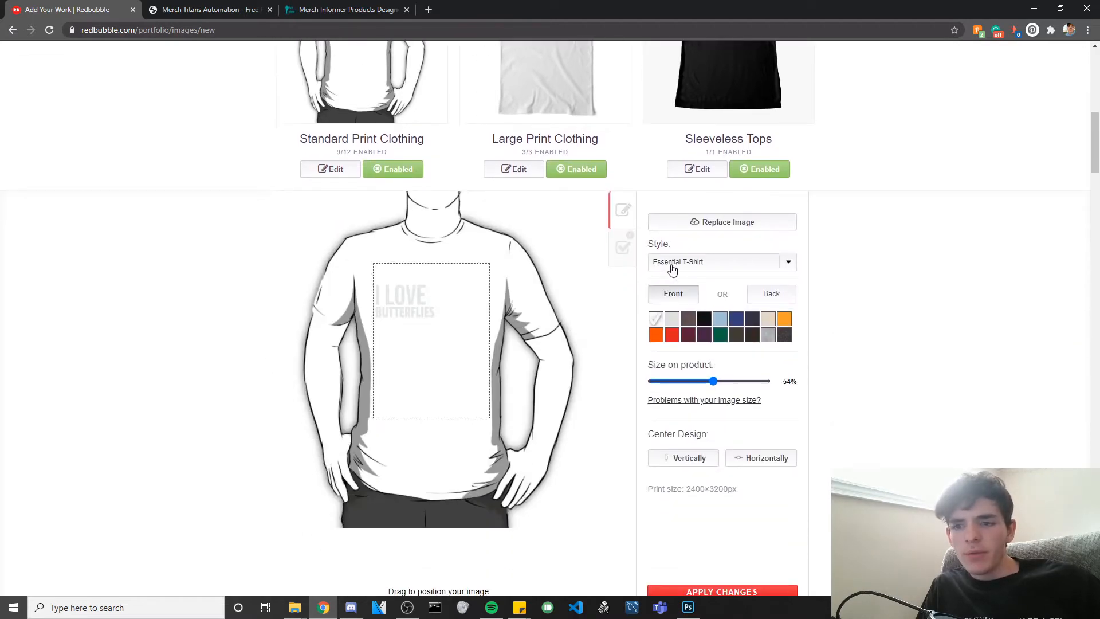
click(705, 320)
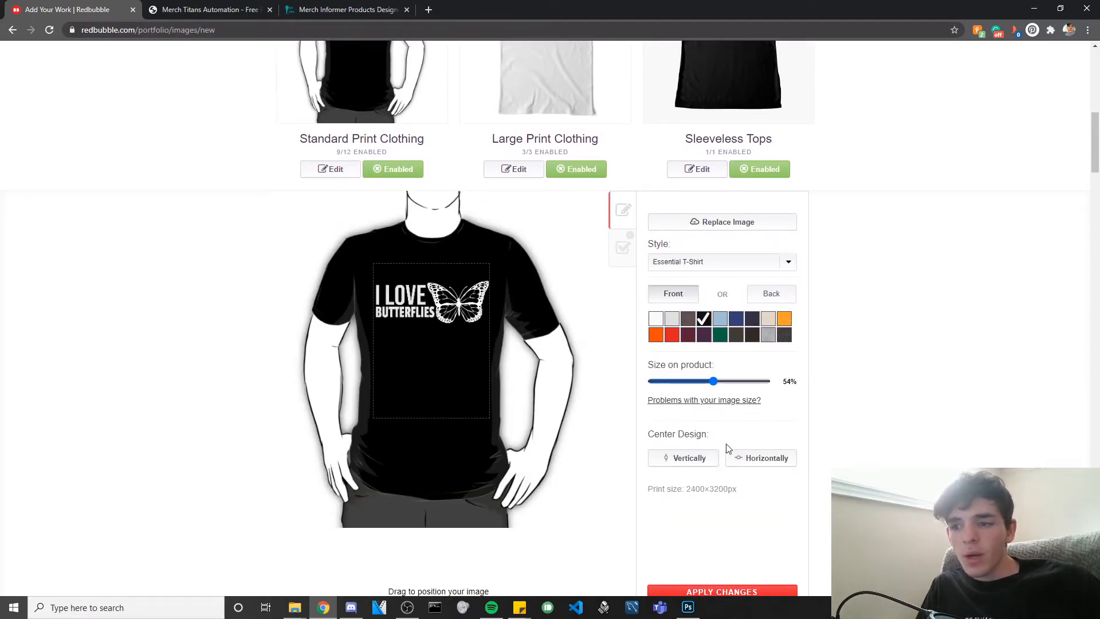
click(733, 592)
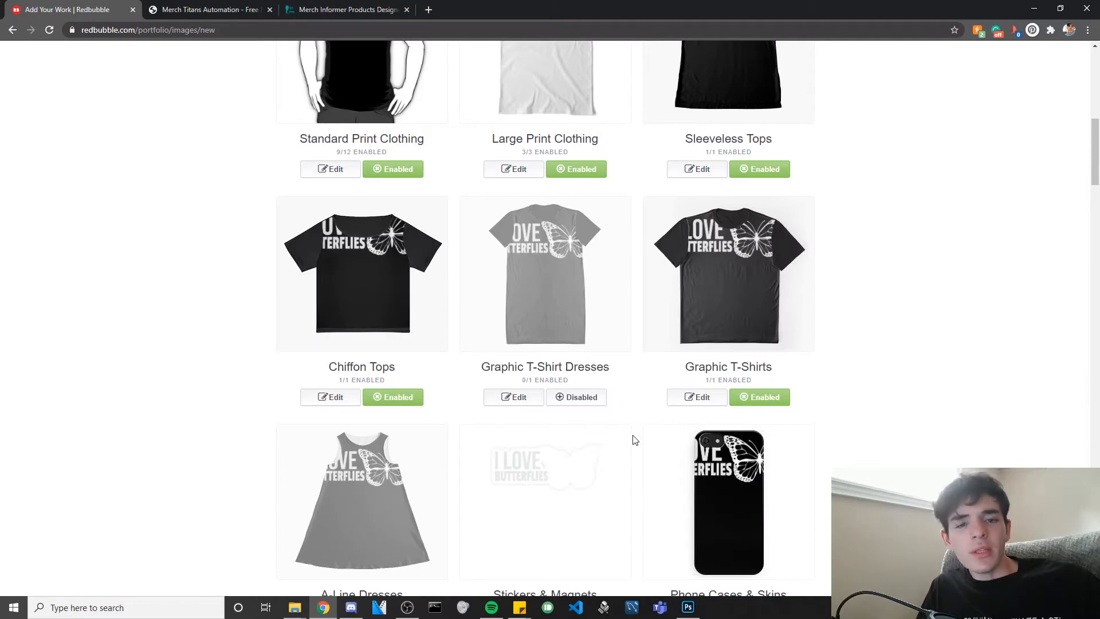
scroll(573, 356, up, 3)
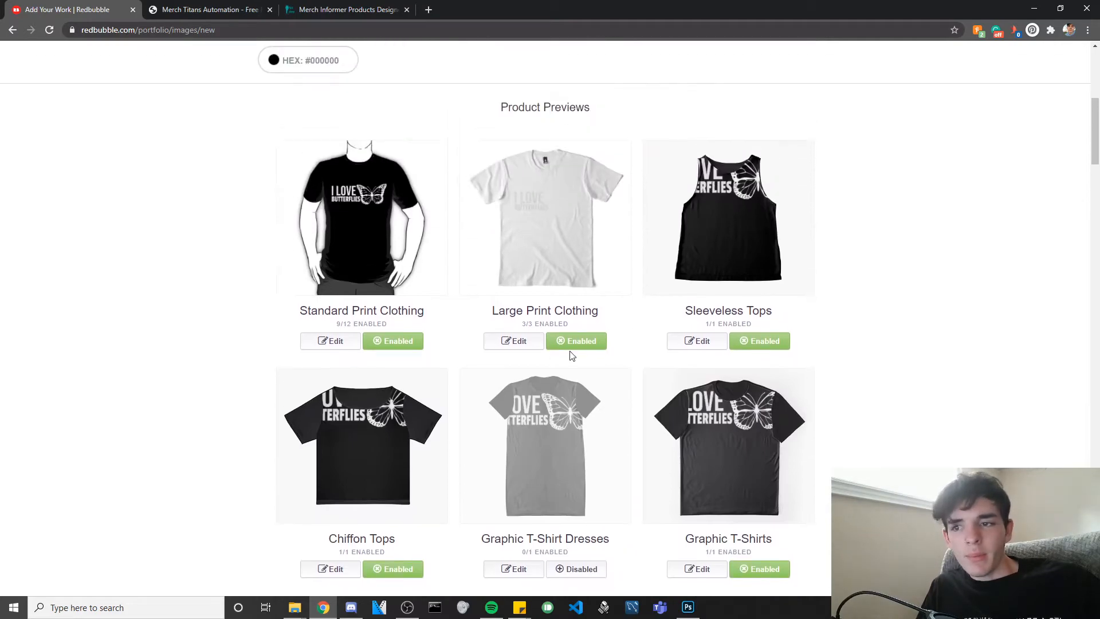
click(516, 343)
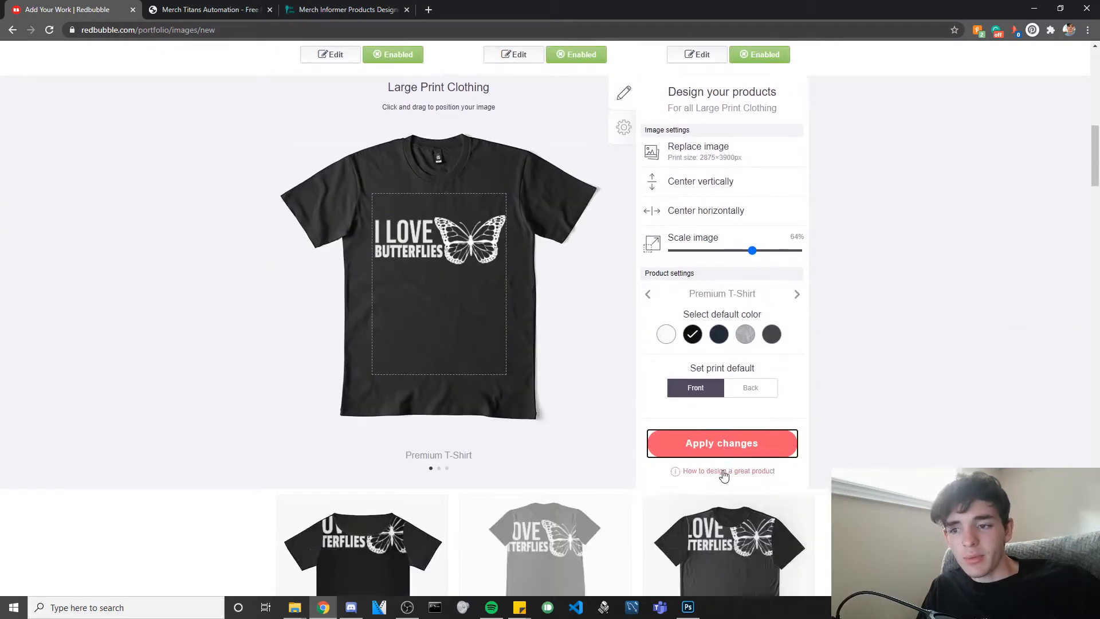
click(720, 447)
scroll(734, 267, down, 2)
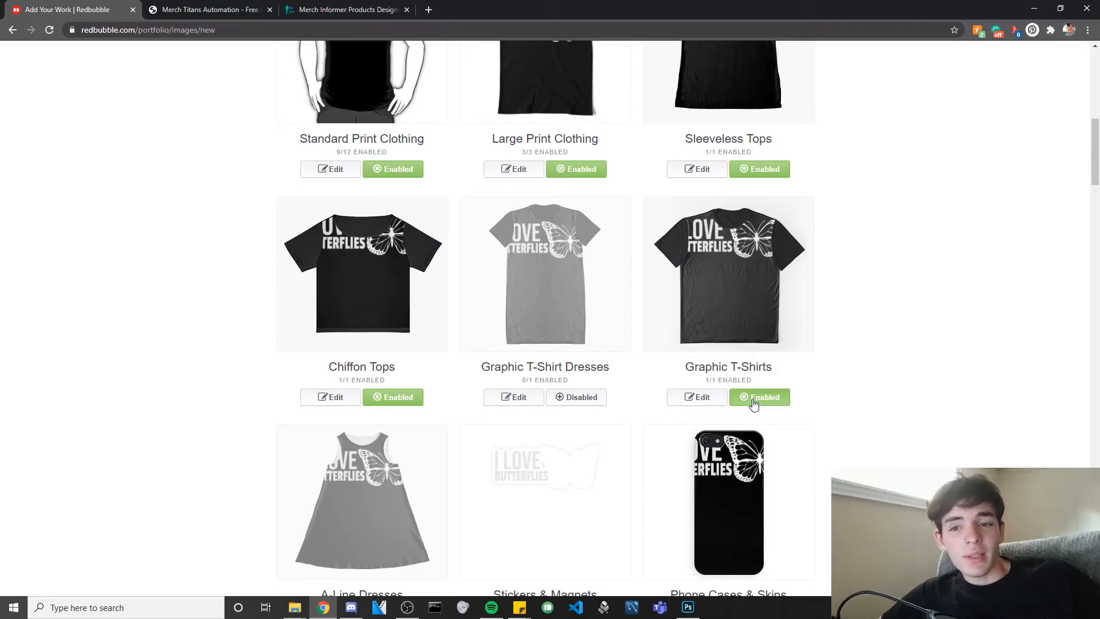
Check the Graphic T-Shirts availability and design settings, then switch the product to Disabled.
click(697, 397)
click(624, 479)
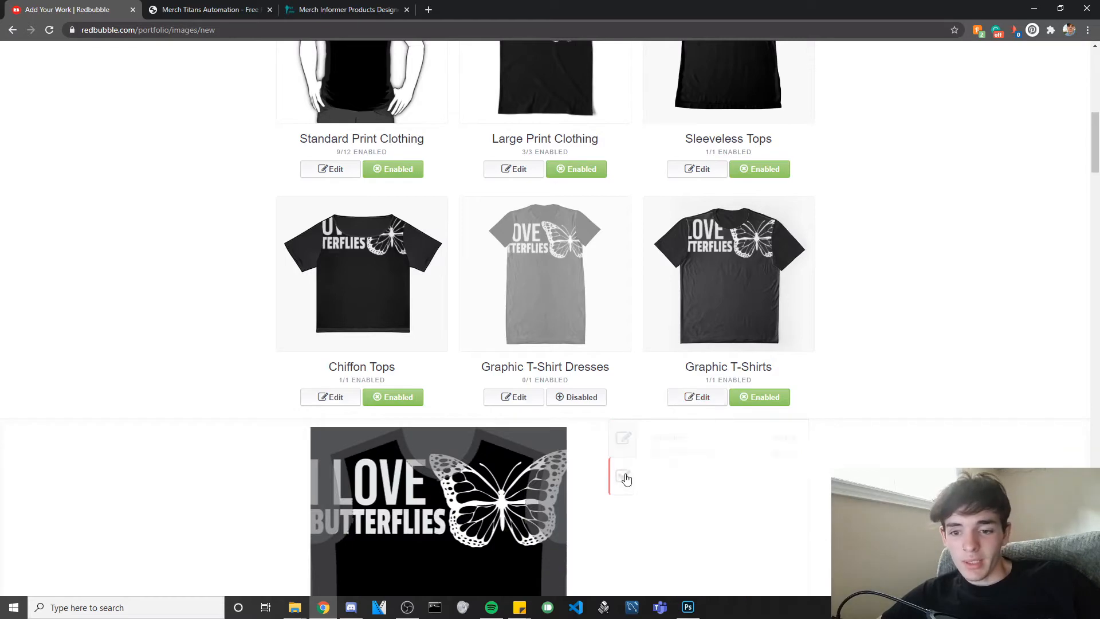
scroll(645, 454, down, 2)
click(623, 325)
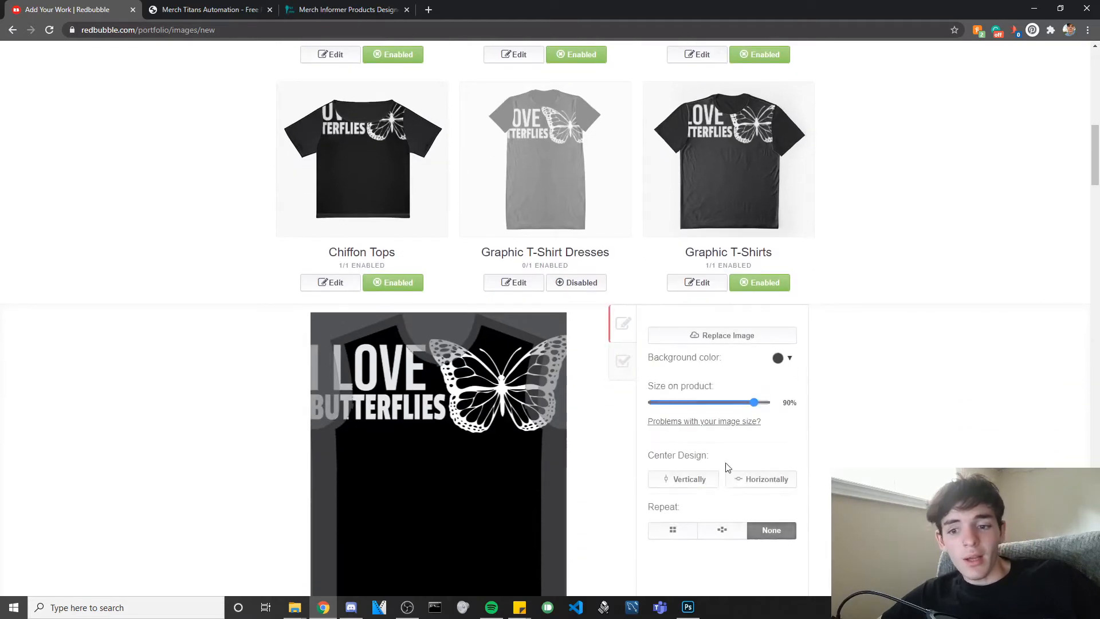
scroll(706, 430, down, 3)
scroll(619, 347, up, 6)
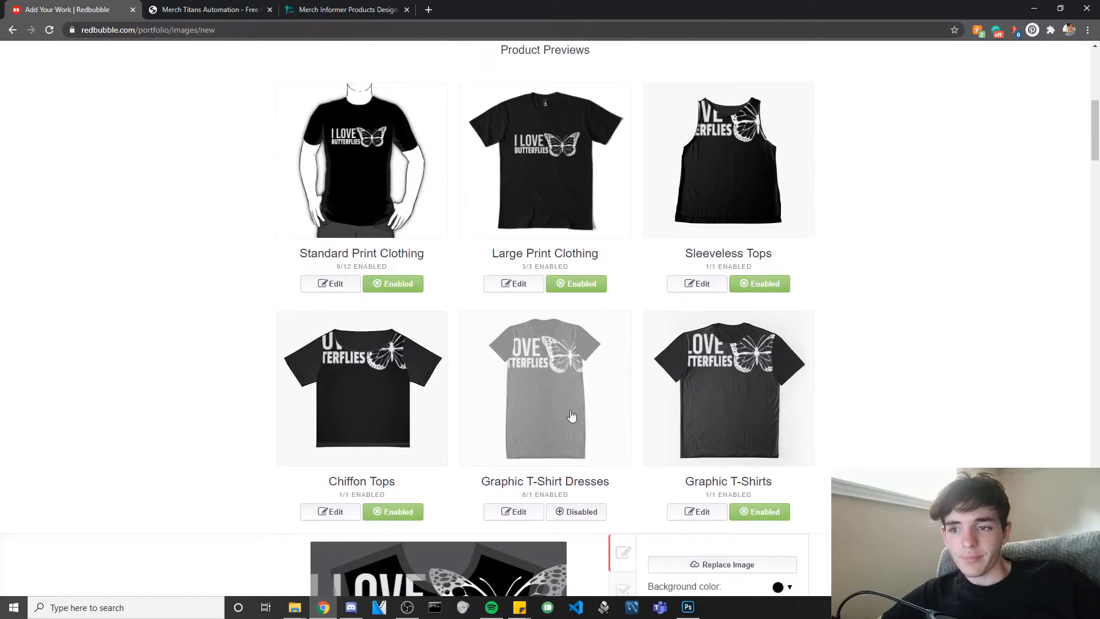
click(759, 512)
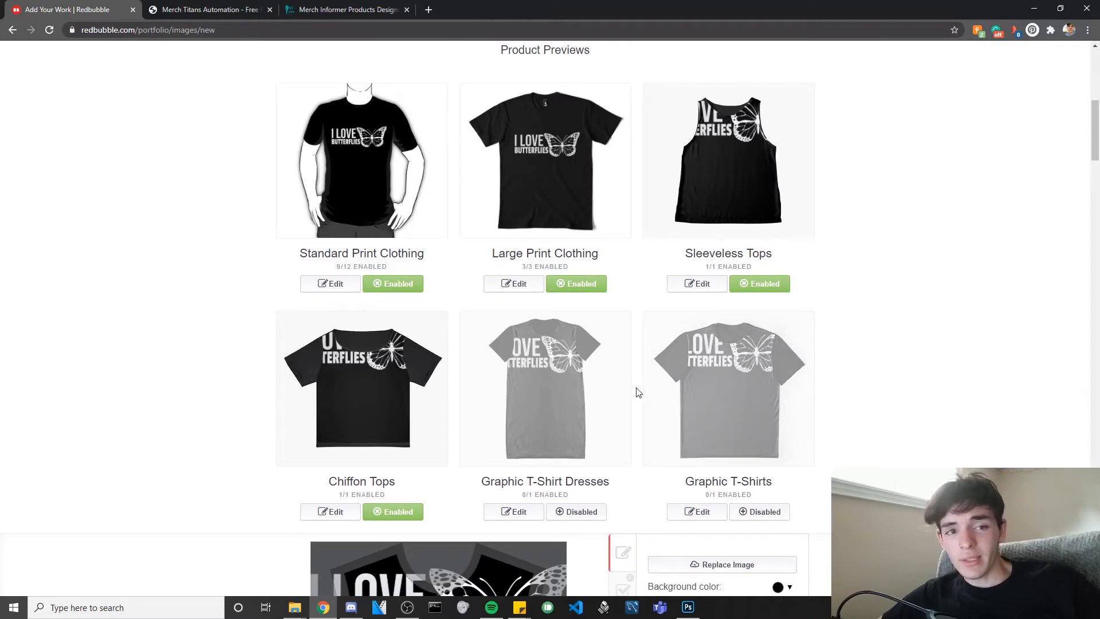
scroll(638, 392, up, 8)
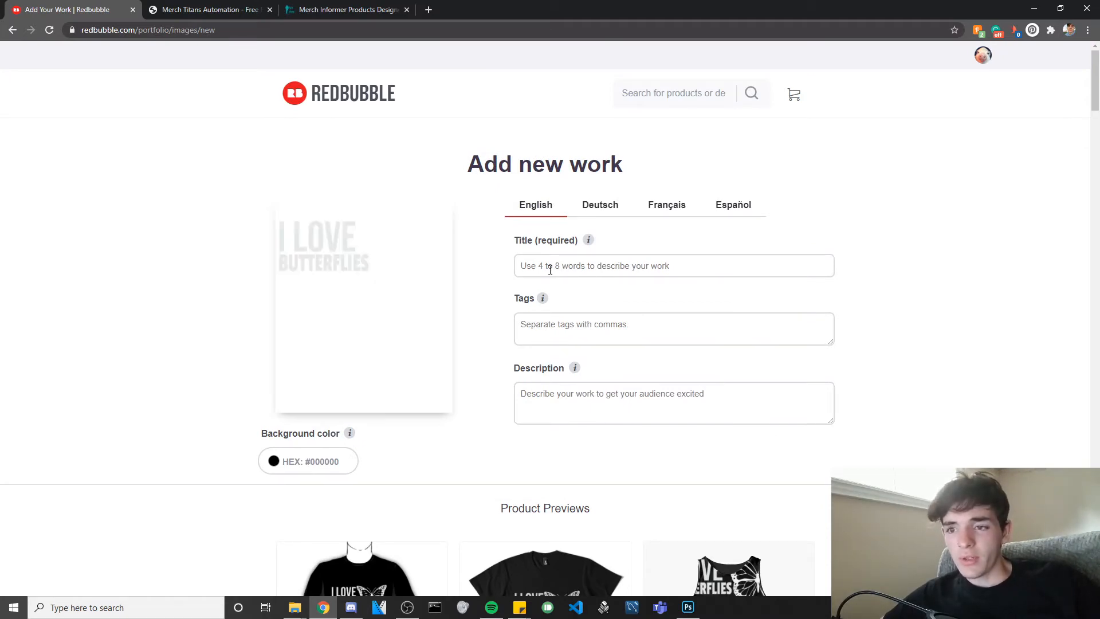
Enter the title 'I Love Butterflies', correcting the lowercase l to a capital L.
click(555, 262)
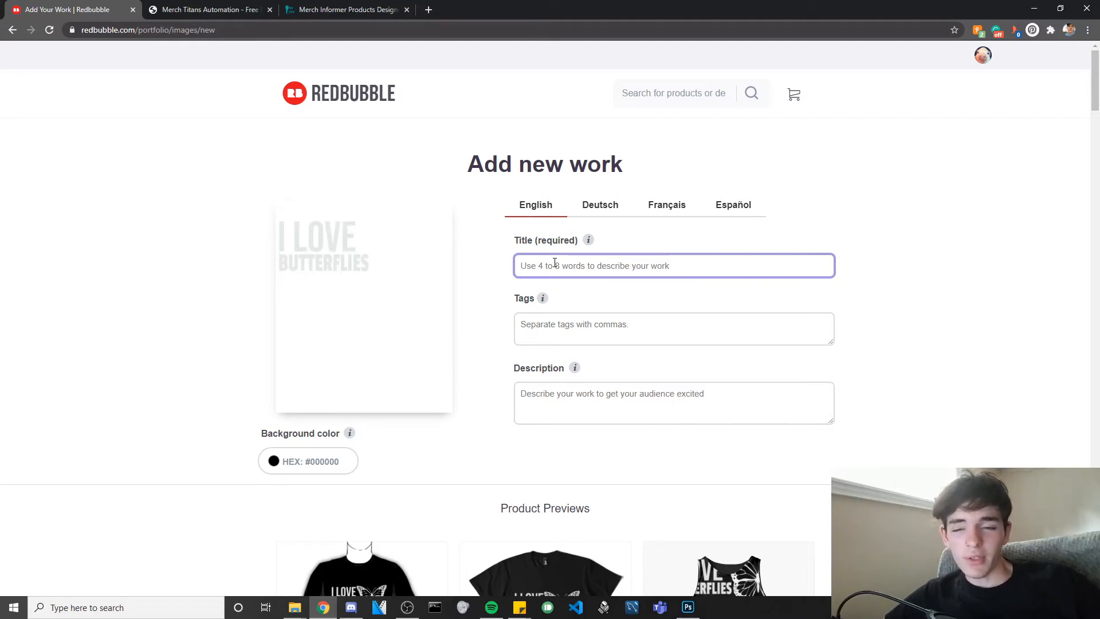
text(I love Butterflies)
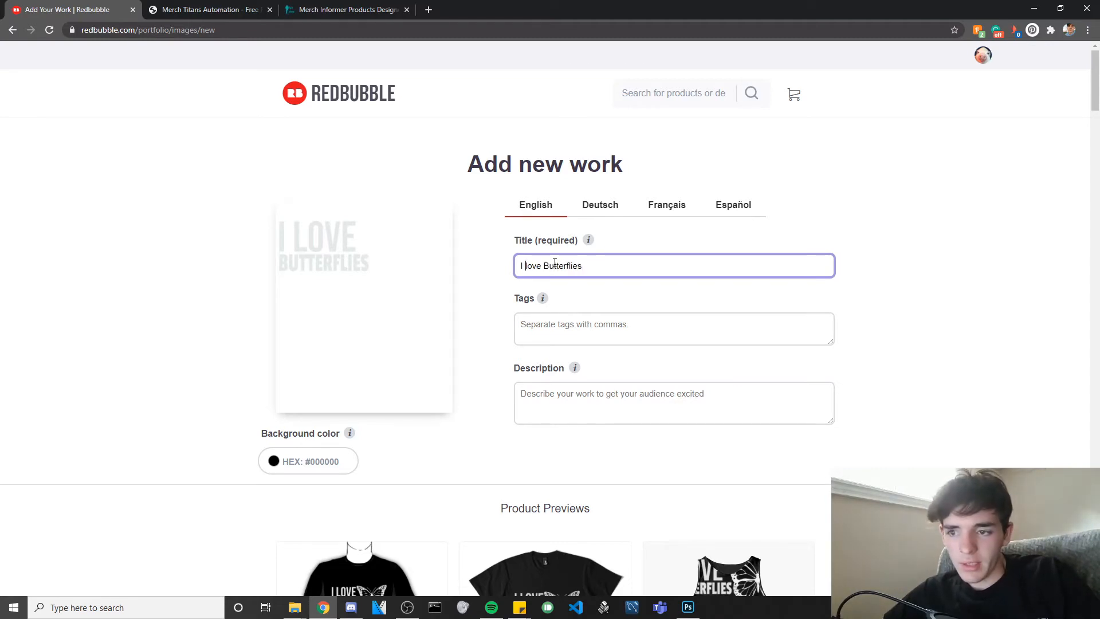
key(Delete)
text(L)
click(607, 259)
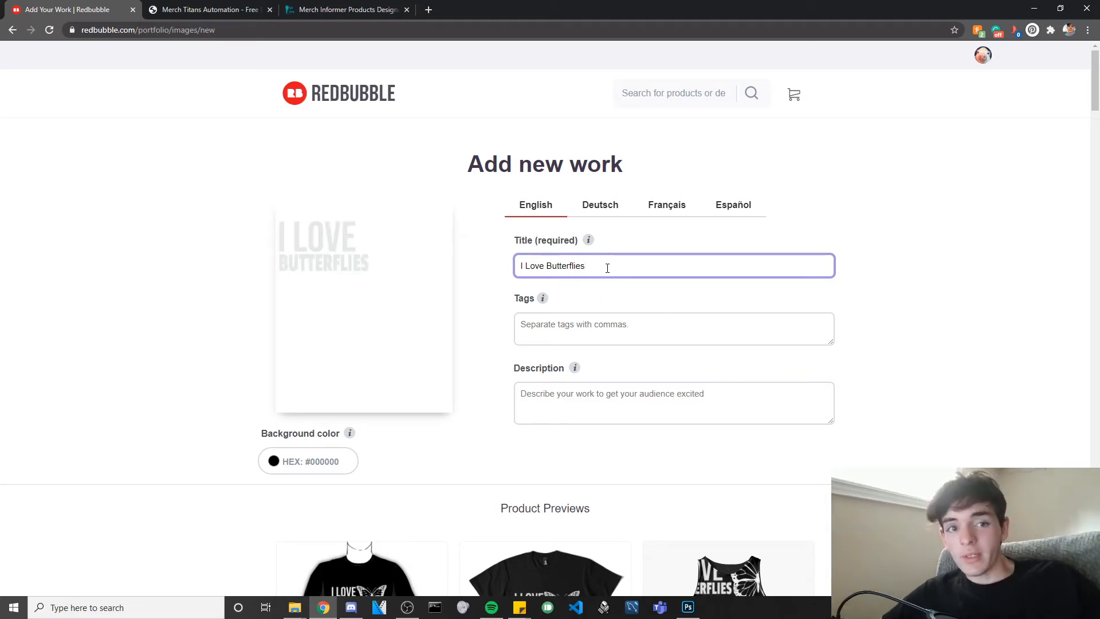
click(599, 326)
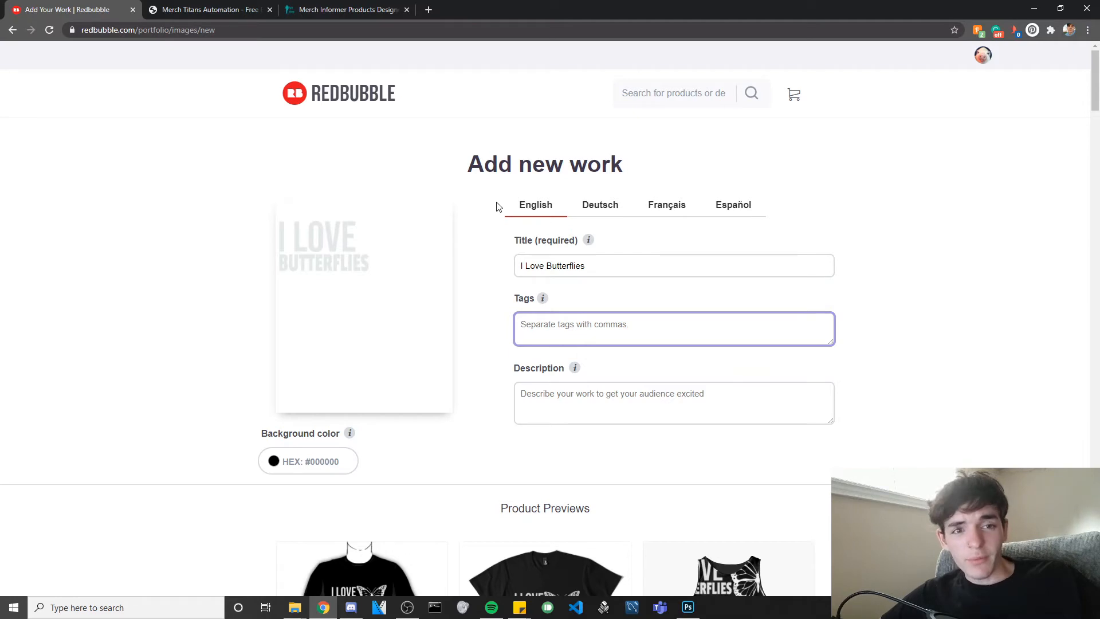
Format and copy the butterfly tags in Merch Titans, selecting butterfly through monarch.
click(198, 7)
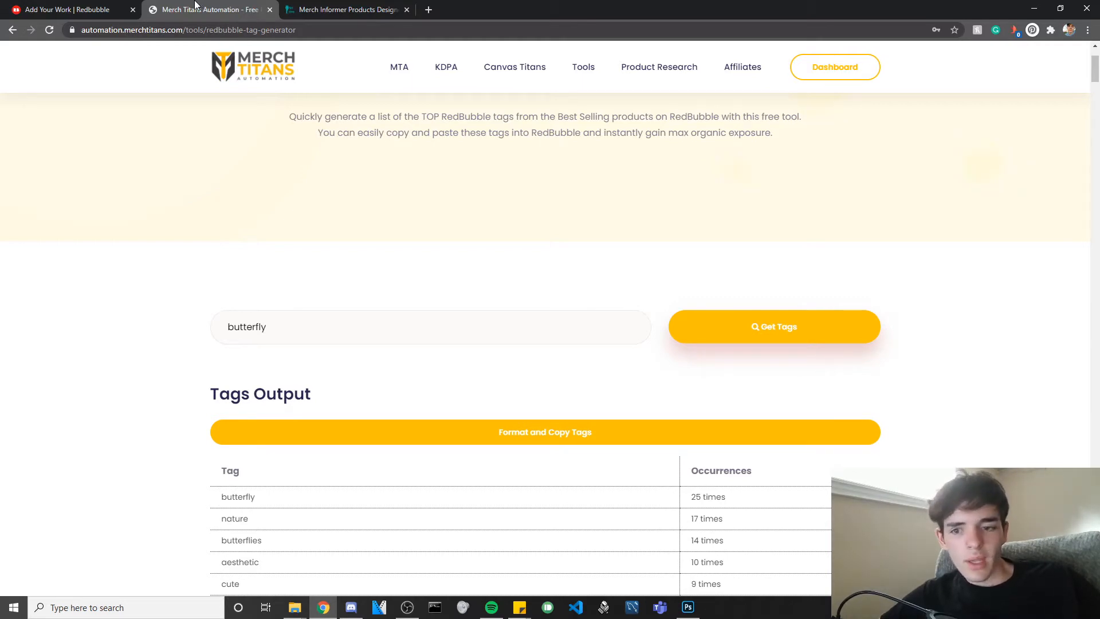
scroll(341, 239, down, 3)
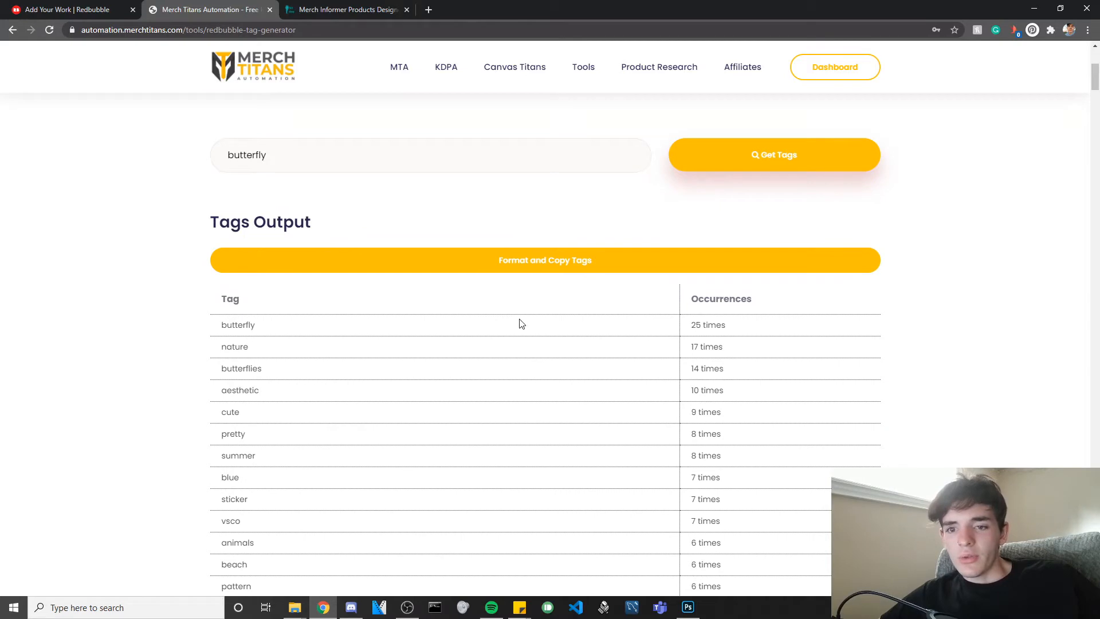
scroll(553, 302, up, 1)
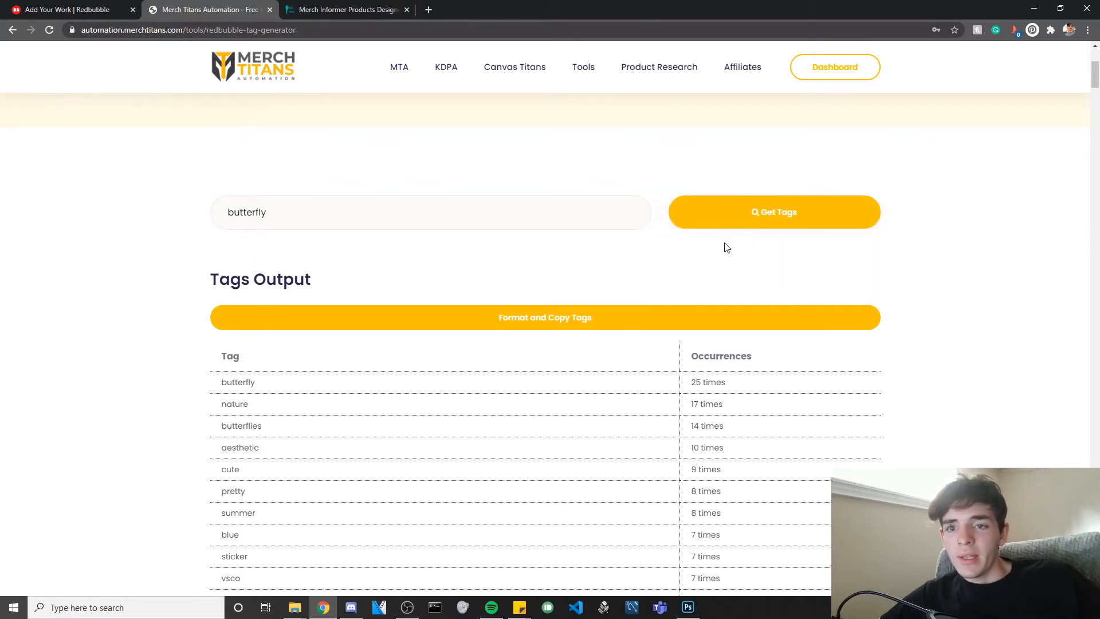
click(608, 325)
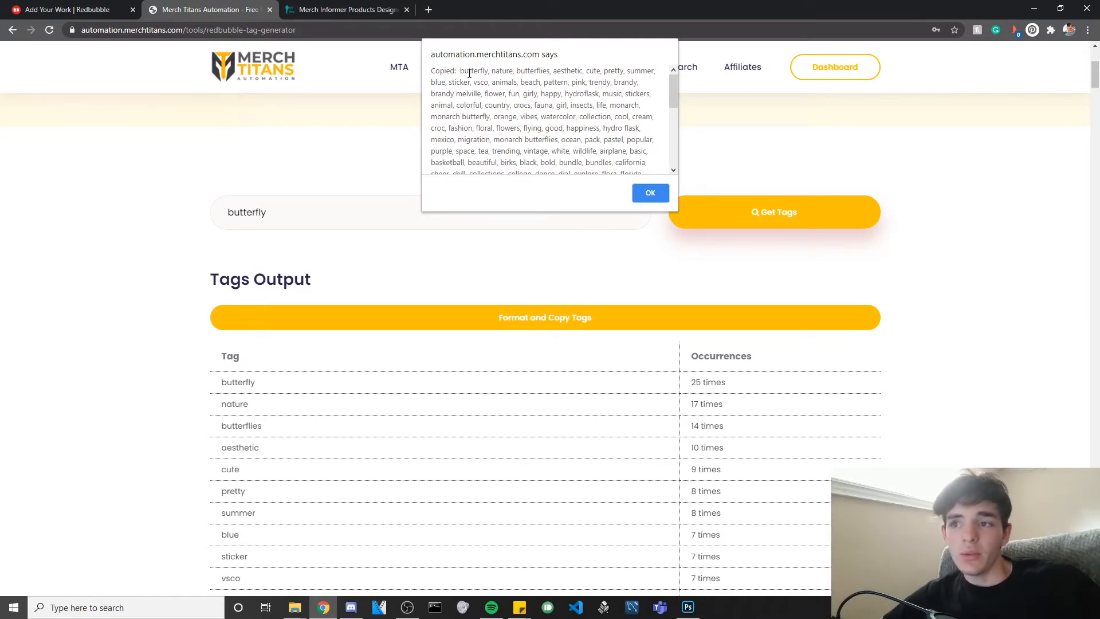
drag(460, 70, 539, 117)
Paste the copied tags into Tags, then delete the trailing tags plus life and monarch.
click(97, 9)
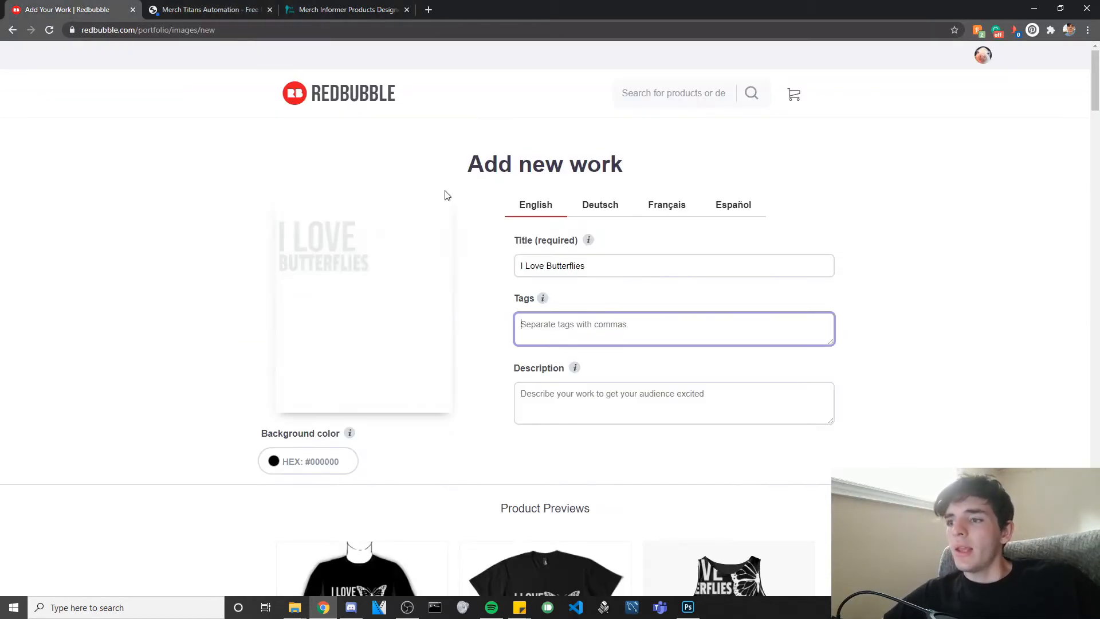
key(ctrl+v)
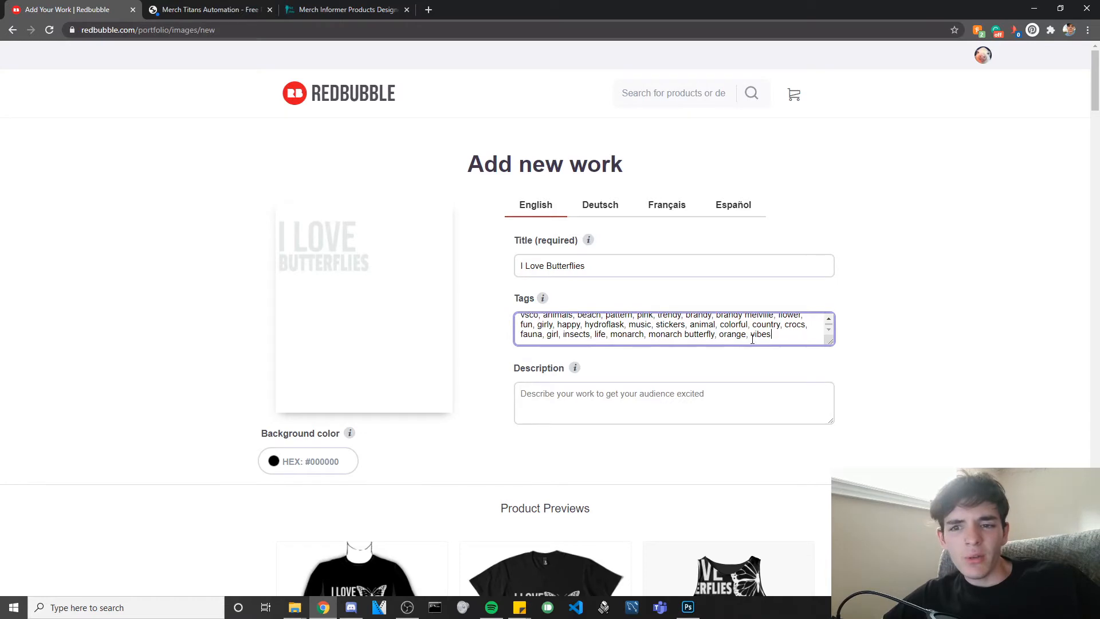
drag(771, 335, 711, 335)
key(BackSpace)
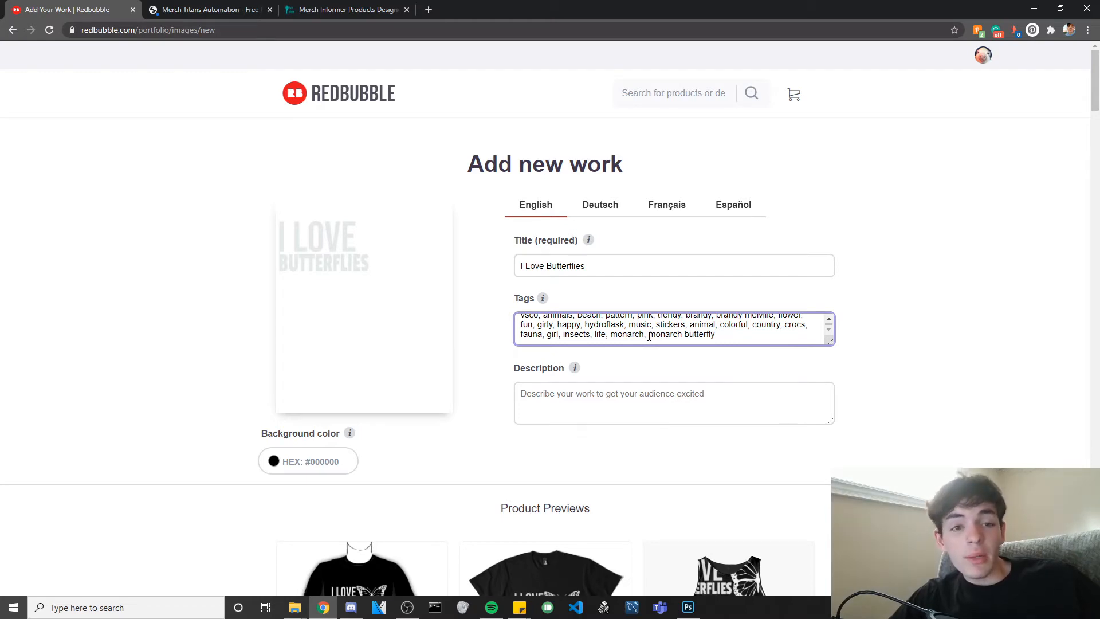
scroll(445, 363, down, 3)
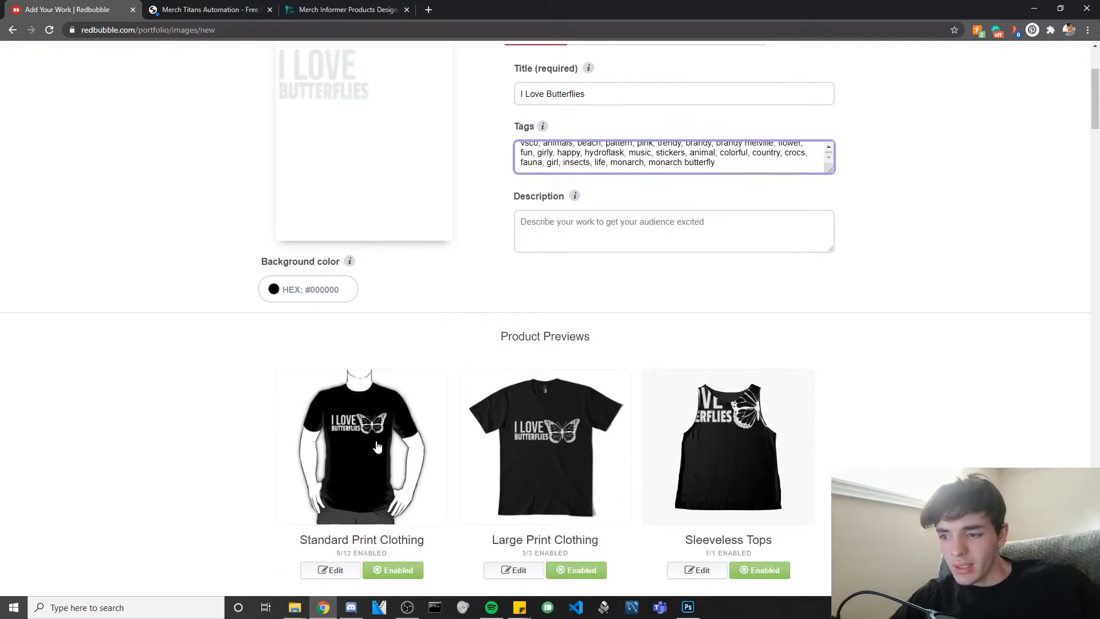
scroll(563, 371, up, 3)
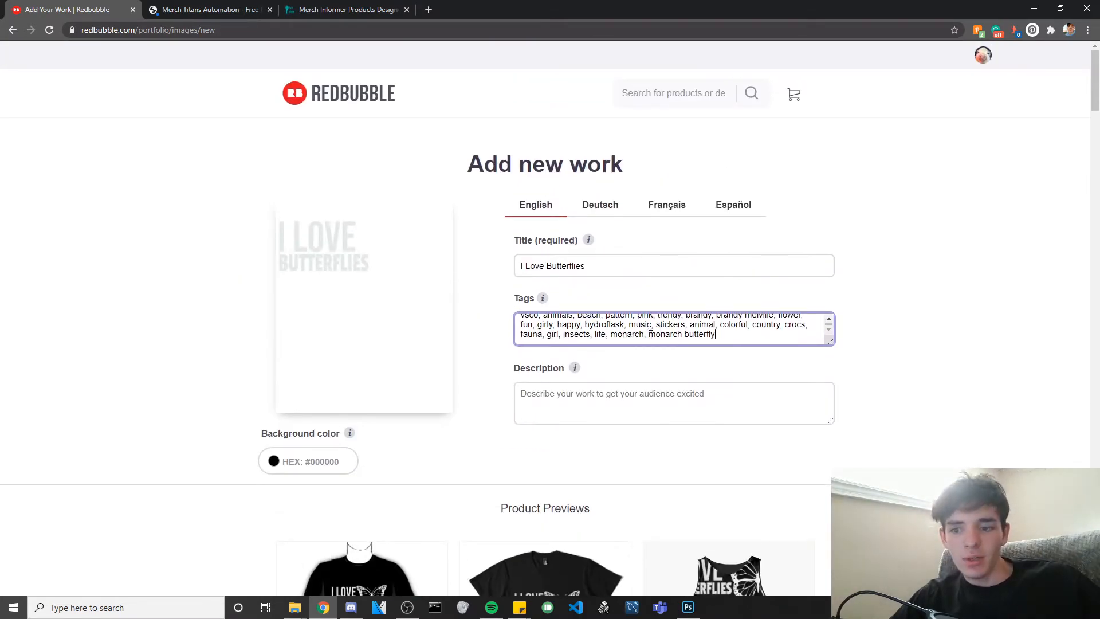
drag(649, 335, 591, 338)
key(BackSpace)
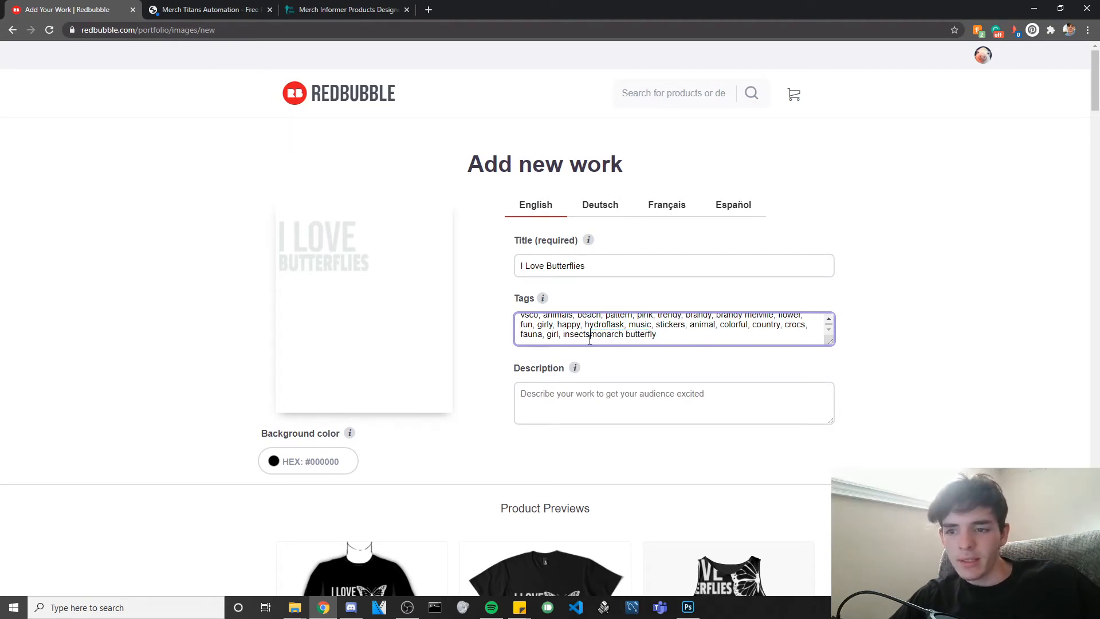
Trim more tags, completing animals and removing the cute through stickers run and aesthetic.
text(,)
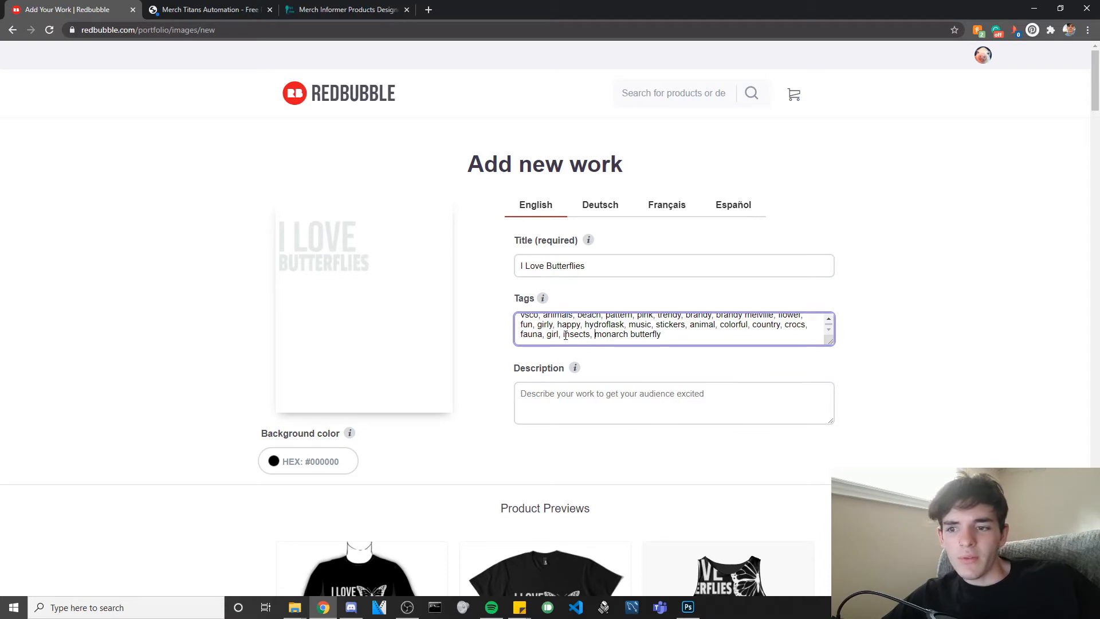
drag(566, 334, 719, 328)
key(BackSpace)
key(BackSpace)
key(BackSpace)
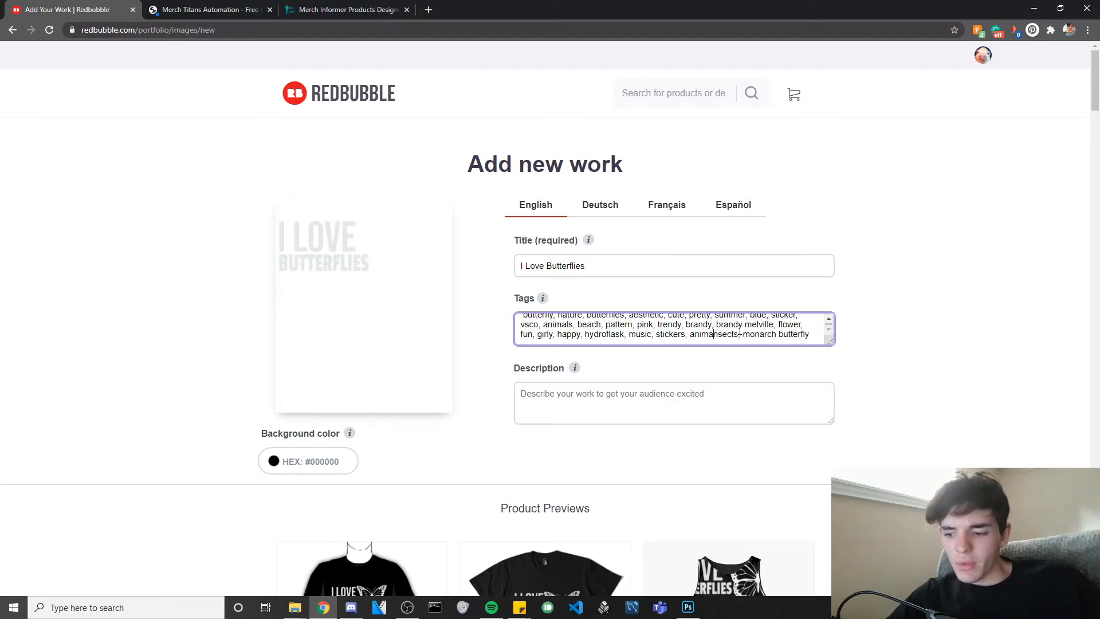
text(,)
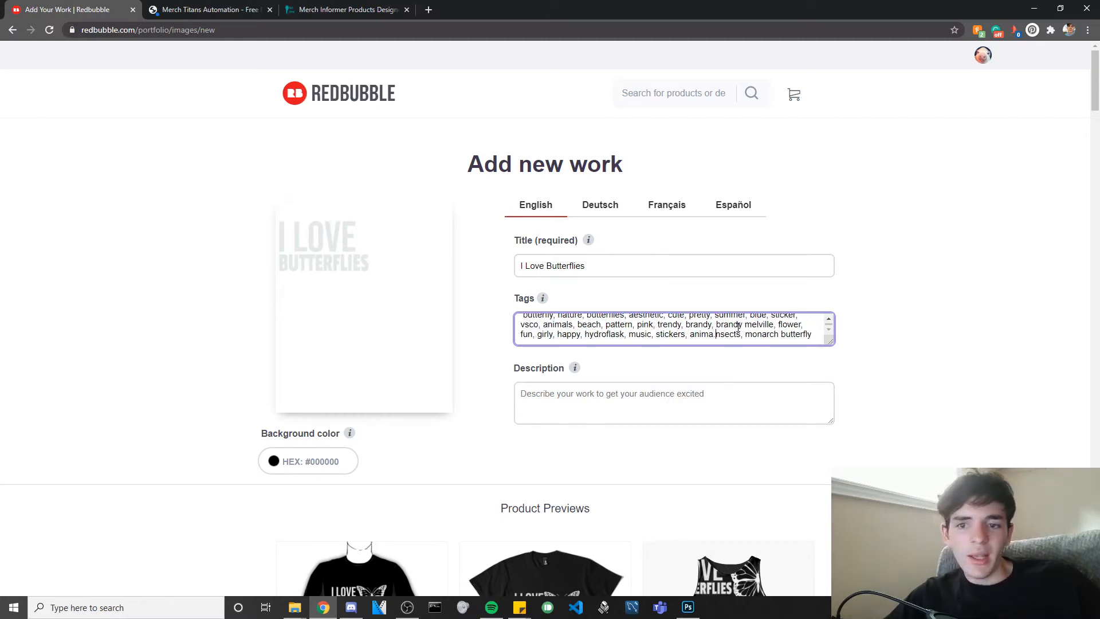
text( i)
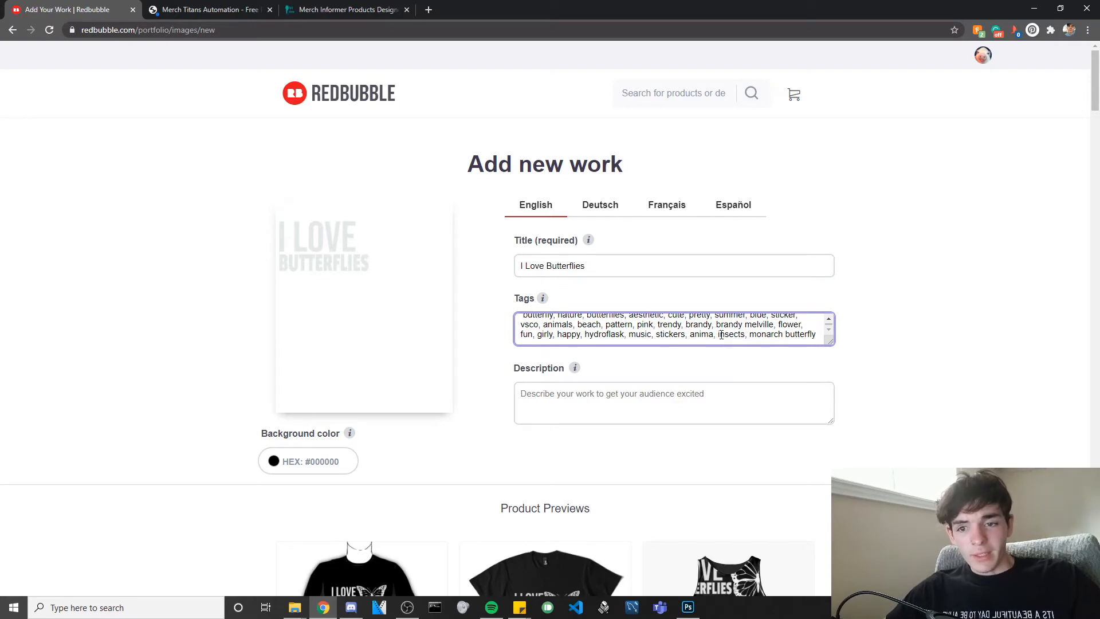
click(714, 335)
text(s,)
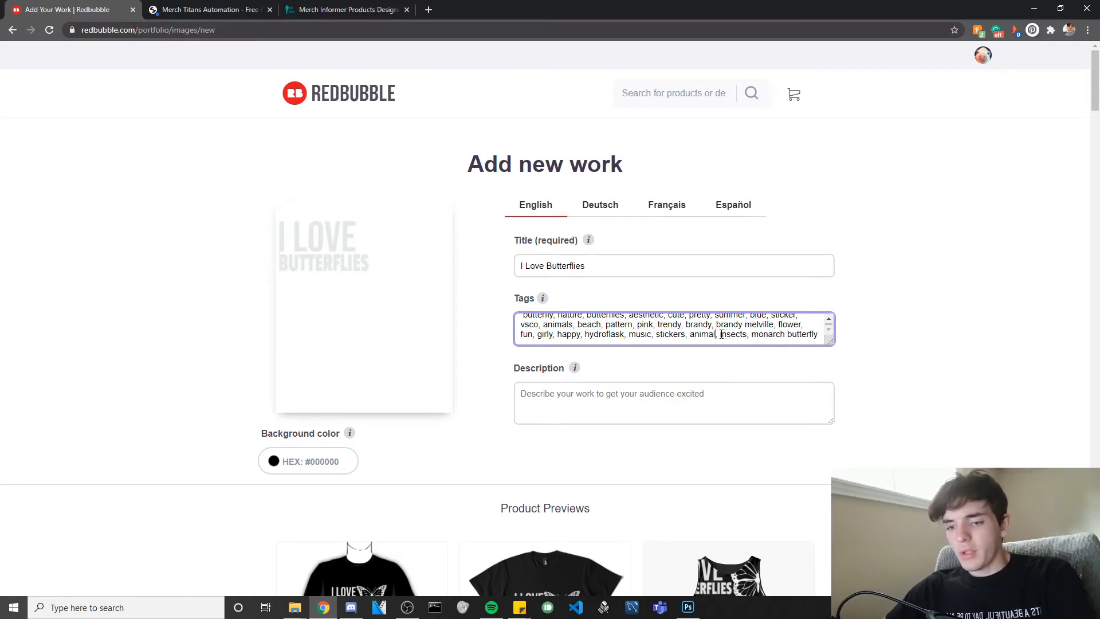
scroll(685, 319, up, 2)
scroll(685, 331, down, 2)
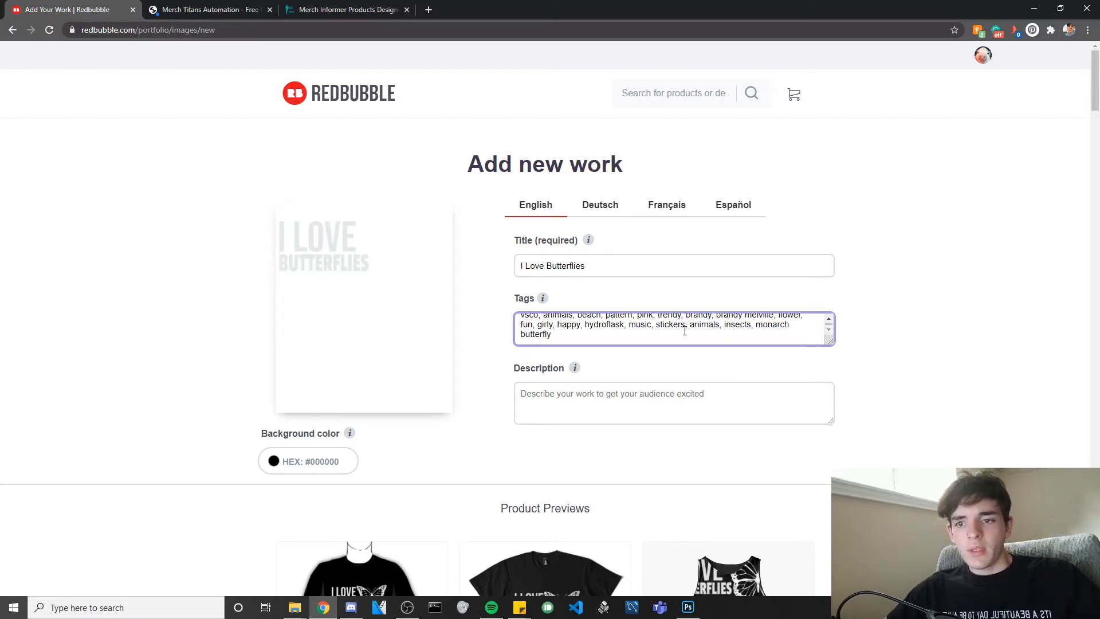
mouse_move(685, 326)
mouse_down()
mouse_move(553, 325)
mouse_move(659, 312)
mouse_move(716, 343)
mouse_move(665, 325)
mouse_move(527, 325)
mouse_move(727, 311)
mouse_move(688, 316)
mouse_up()
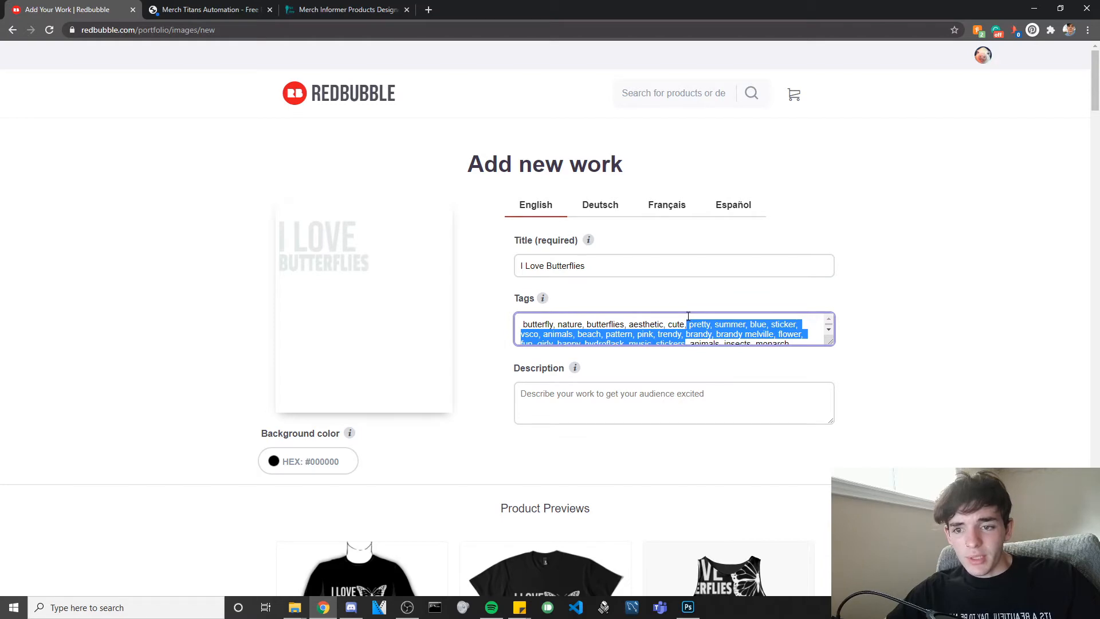
key(BackSpace)
key(BackSpace)
key(BackSpace)
key(BackSpace)
key(BackSpace)
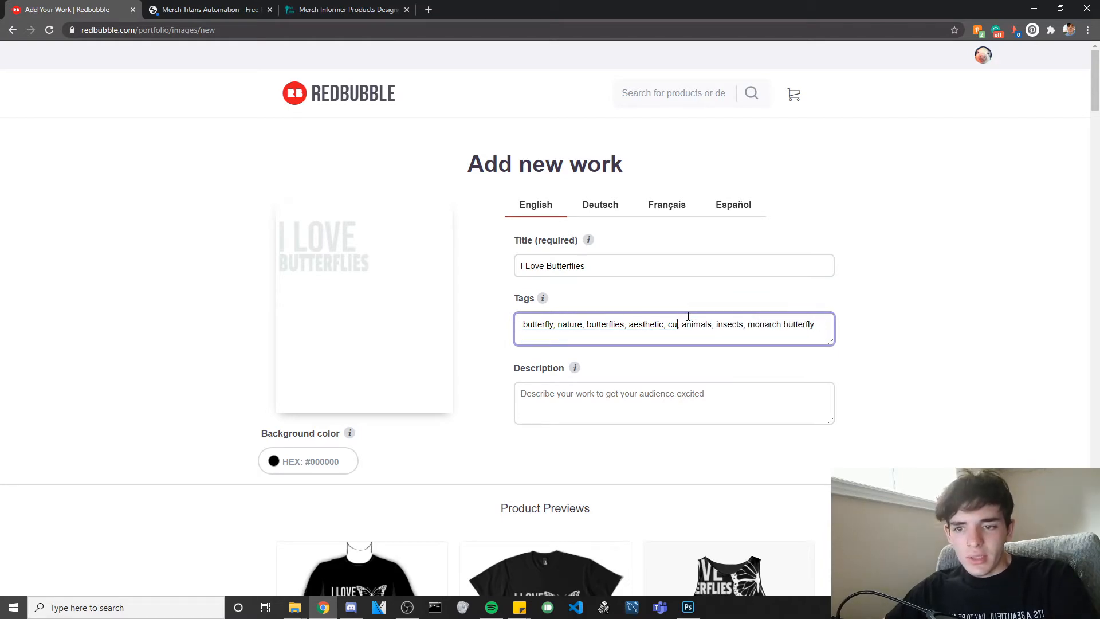
key(BackSpace)
key(BackSpace)
key(BackSpace)
key(BackSpace)
key(BackSpace)
key(BackSpace)
key(BackSpace)
key(BackSpace)
key(BackSpace)
key(BackSpace)
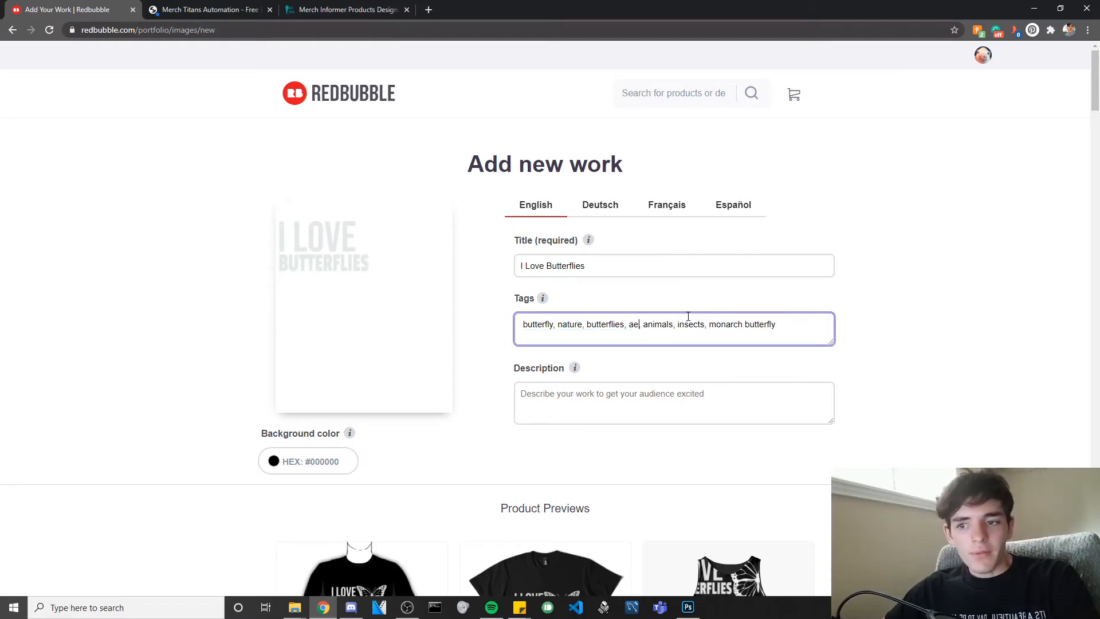
key(BackSpace)
key(BackSpace)
key(BackSpace)
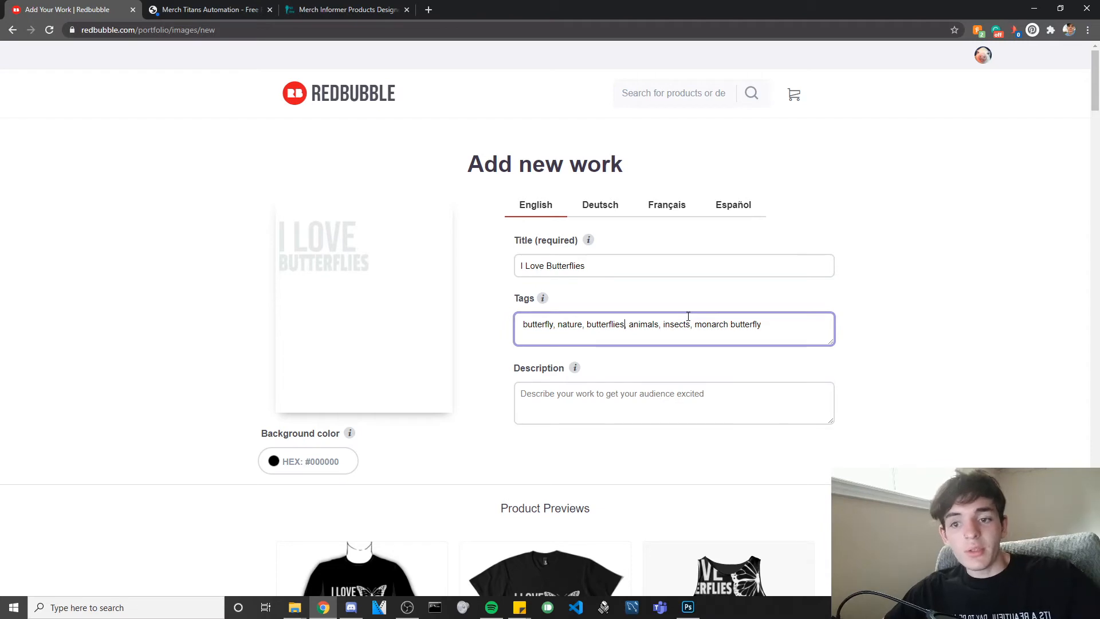
Delete monarch butterfly, add the love tag, and remove the leading space before butterfly.
drag(771, 325, 694, 325)
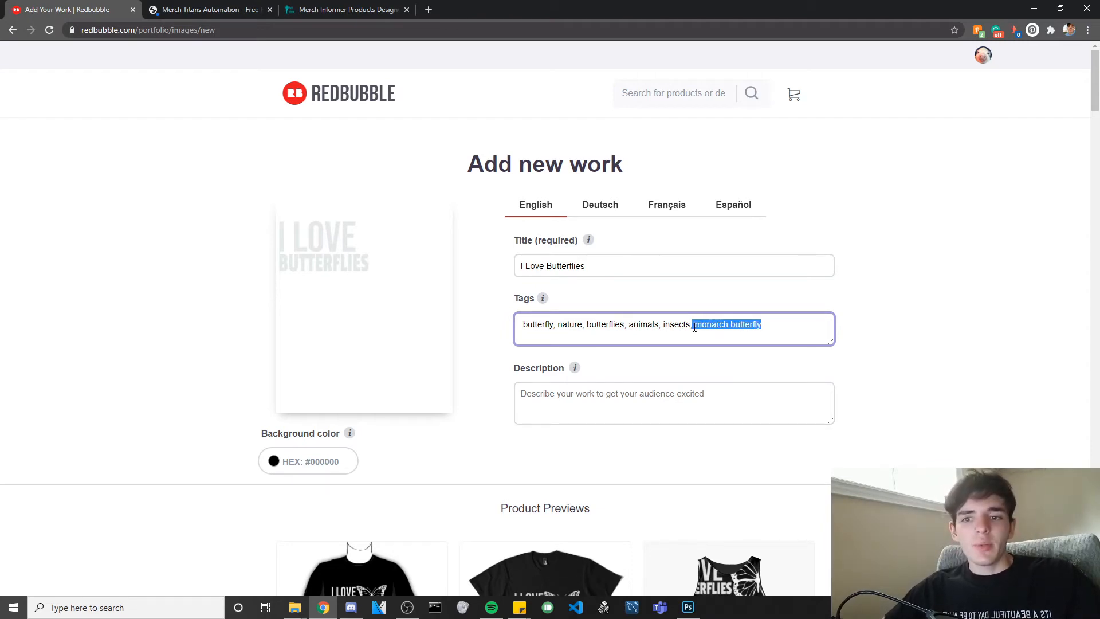
key(BackSpace)
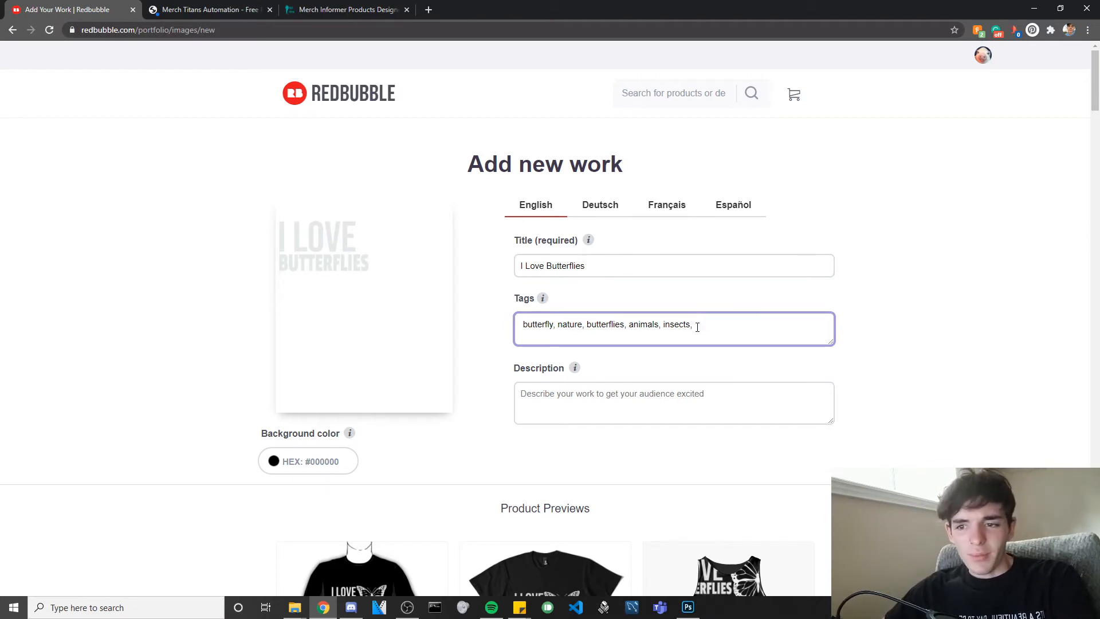
text(lov)
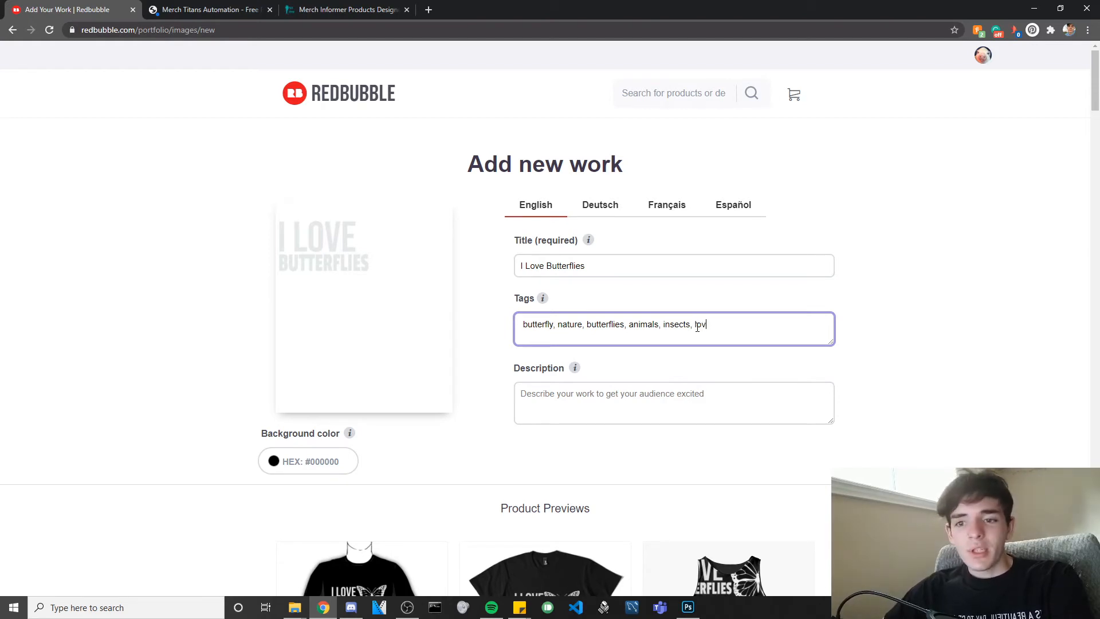
text(ebutte)
key(BackSpace)
key(BackSpace)
key(BackSpace)
key(BackSpace)
key(BackSpace)
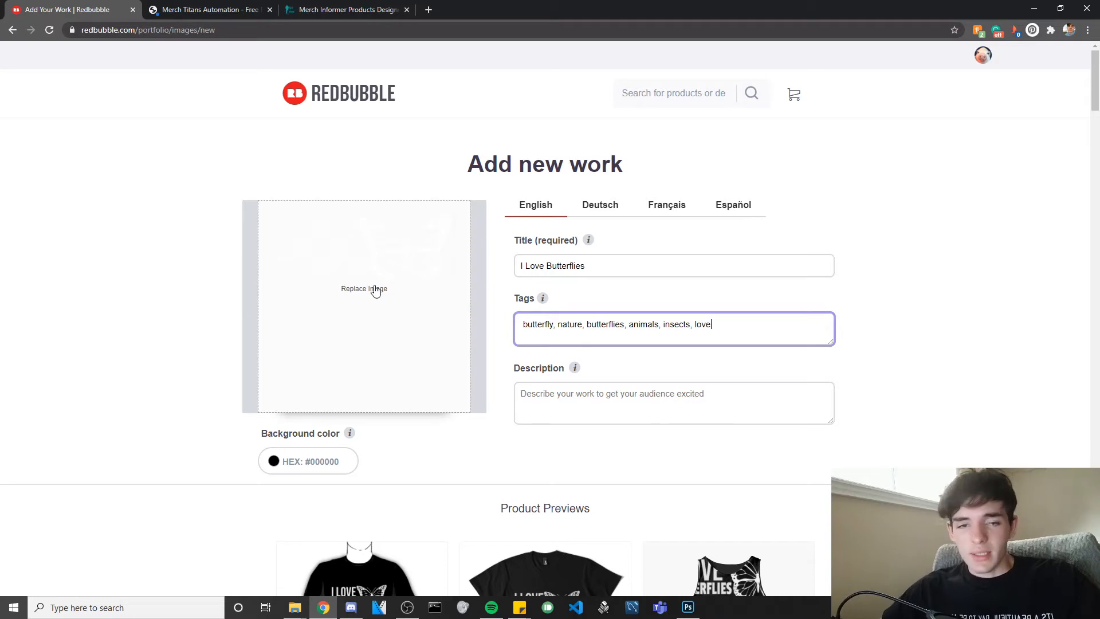
click(694, 337)
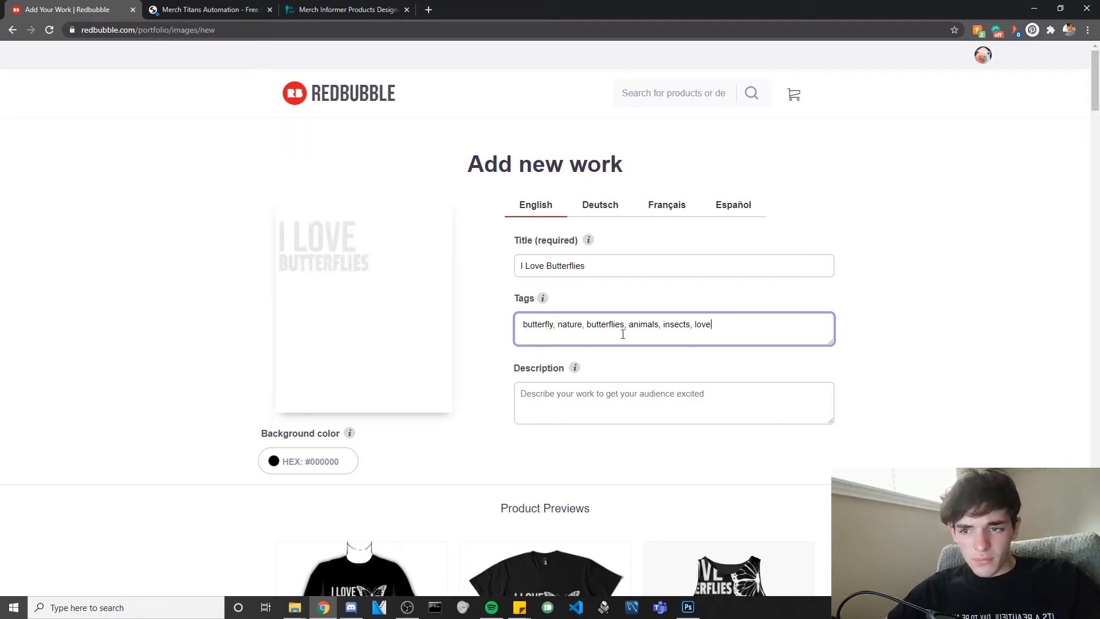
drag(528, 325, 718, 328)
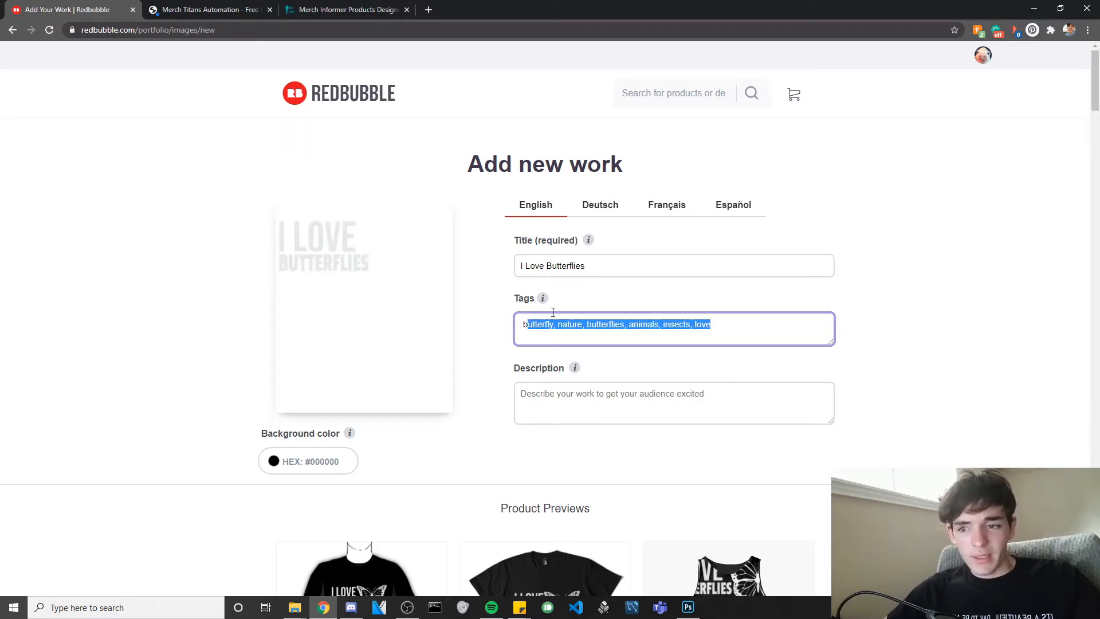
click(526, 329)
key(BackSpace)
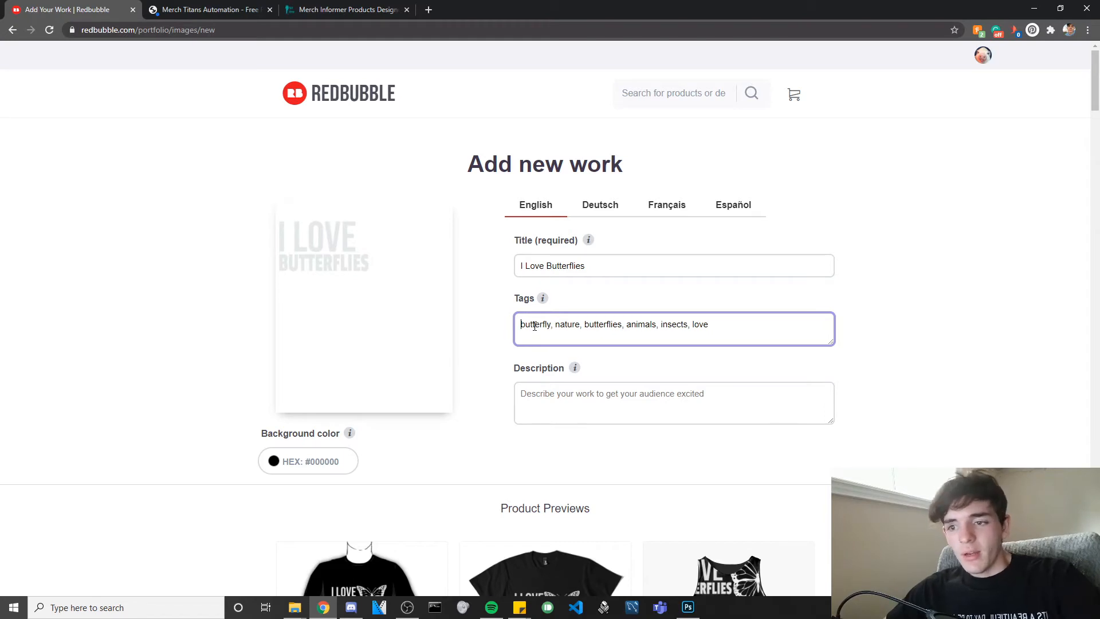
click(557, 404)
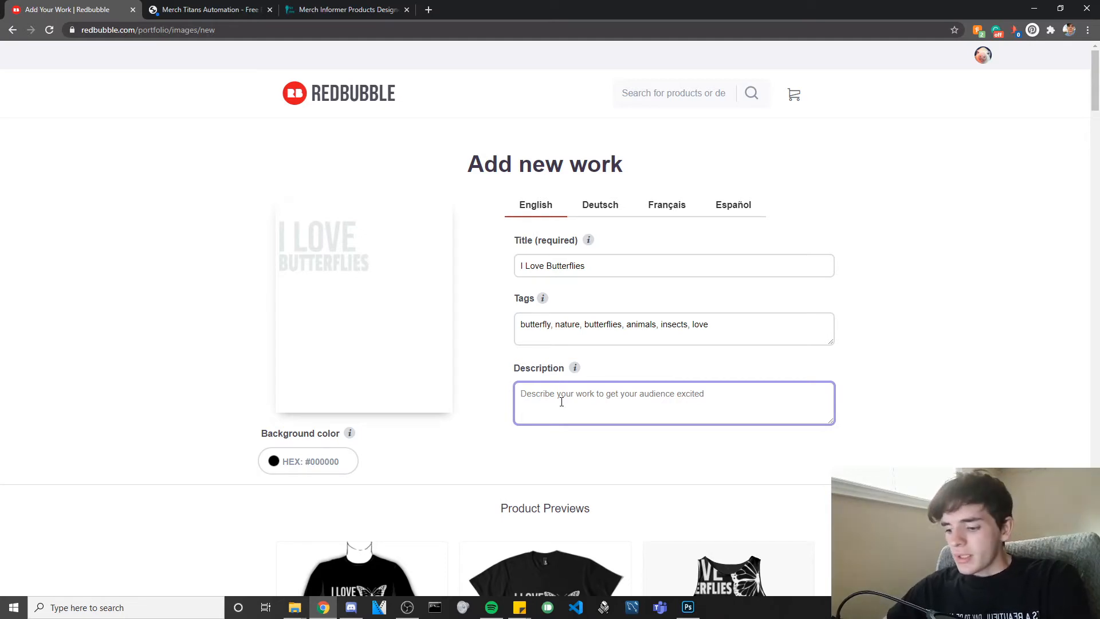
Type the description: 'Add some fun to your butterfly loving collection! ...Or get it as a gift for your friend'.
text(Add some fun )
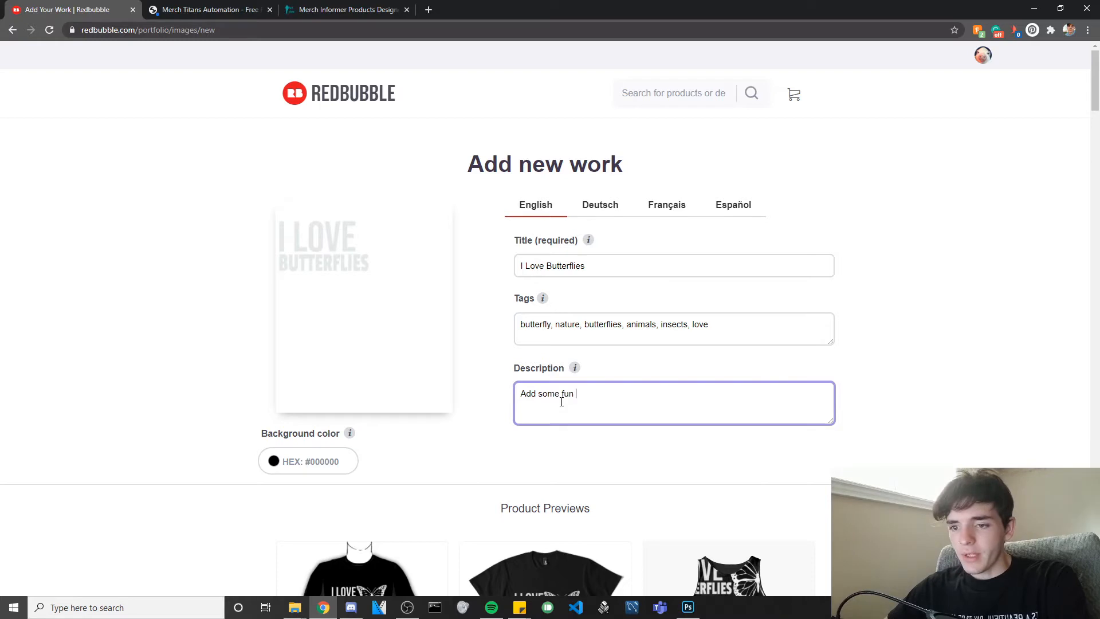
text(to your butterfly loving collection!)
text( with this)
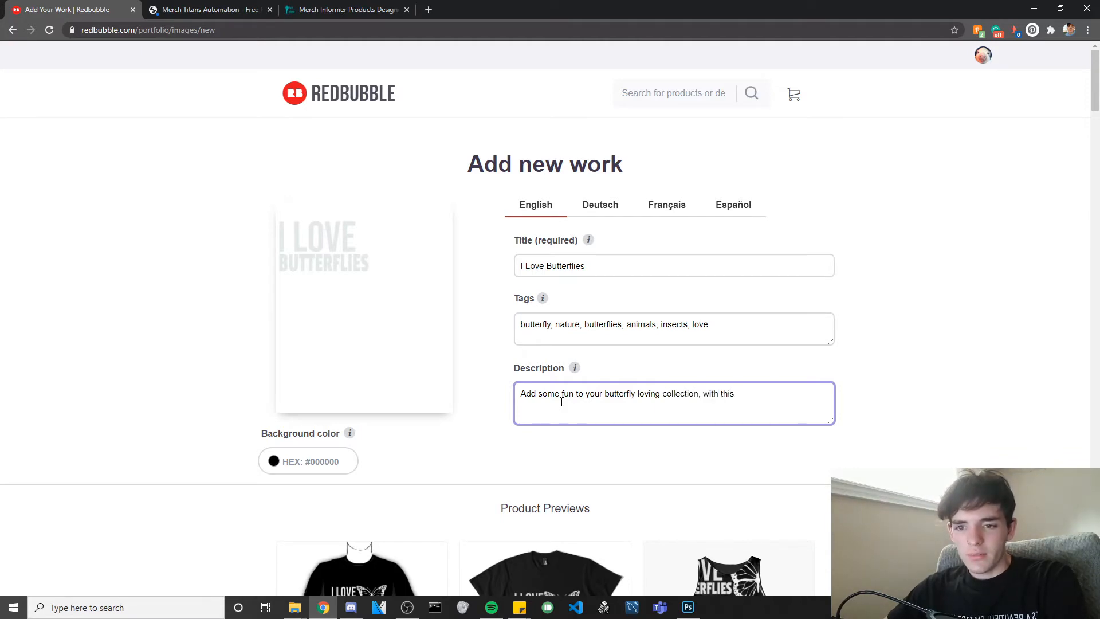
text( awers)
key(BackSpace)
text(some)
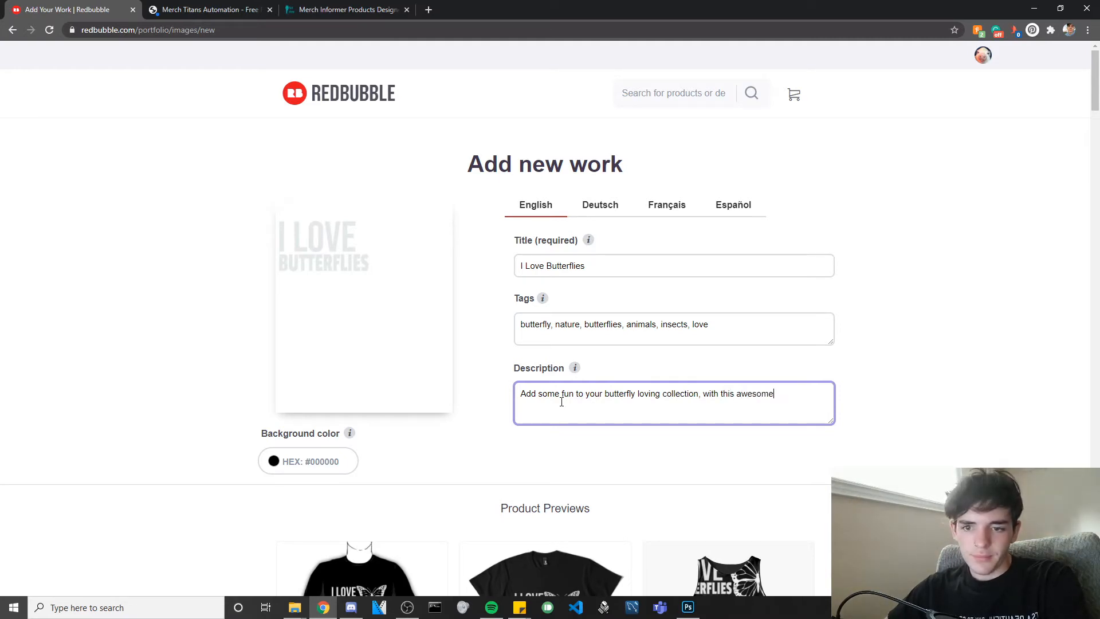
text( butterfly)
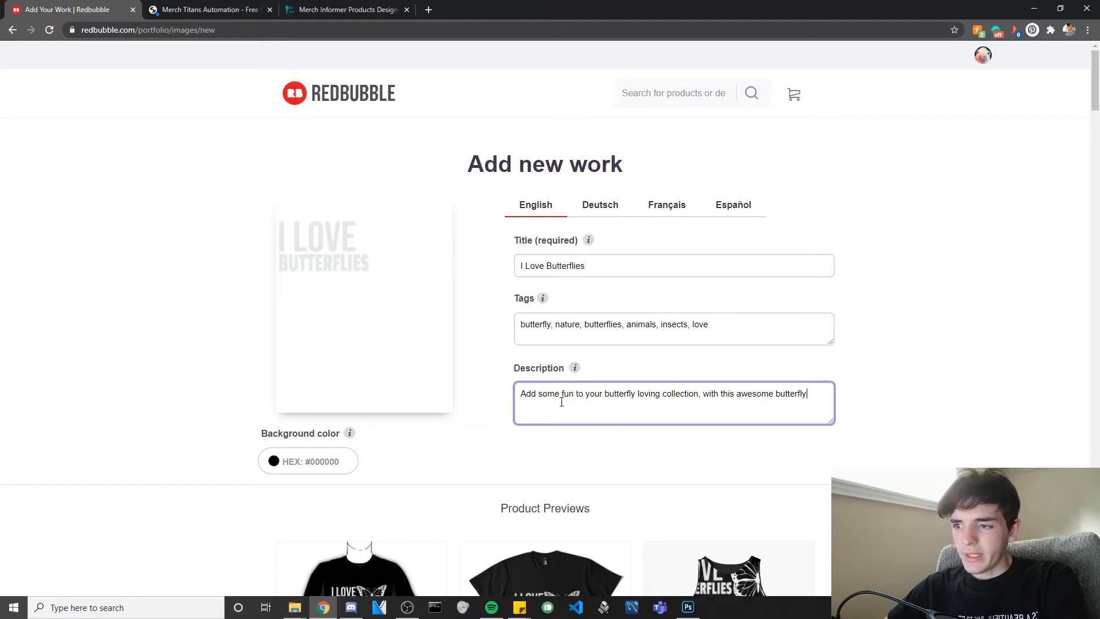
text( design!)
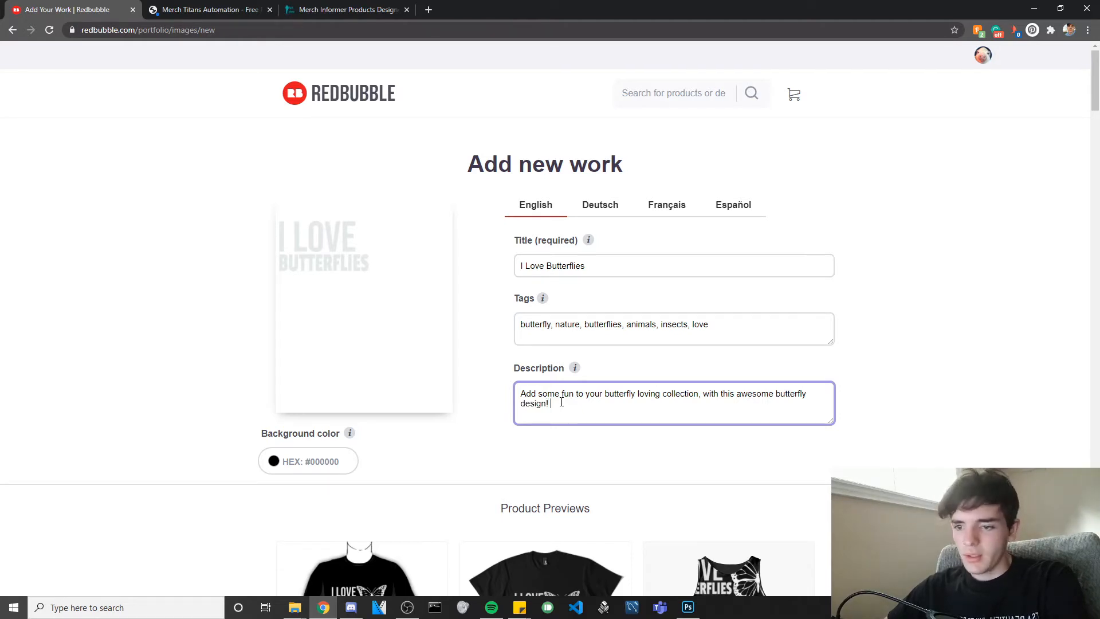
text( Or get it as a gi)
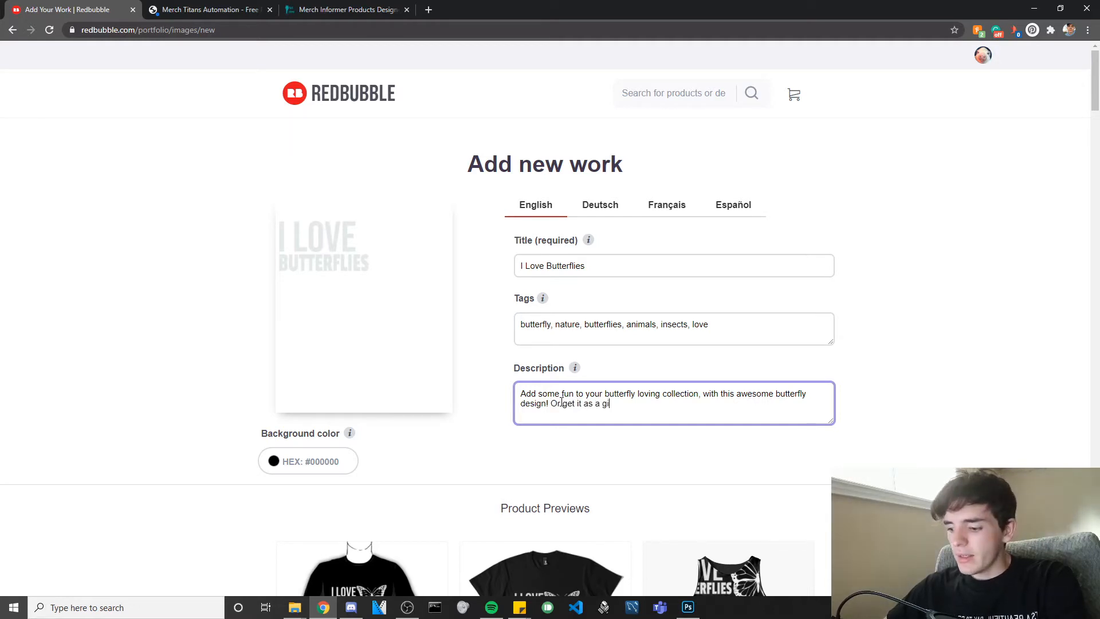
text(ft for your friend.)
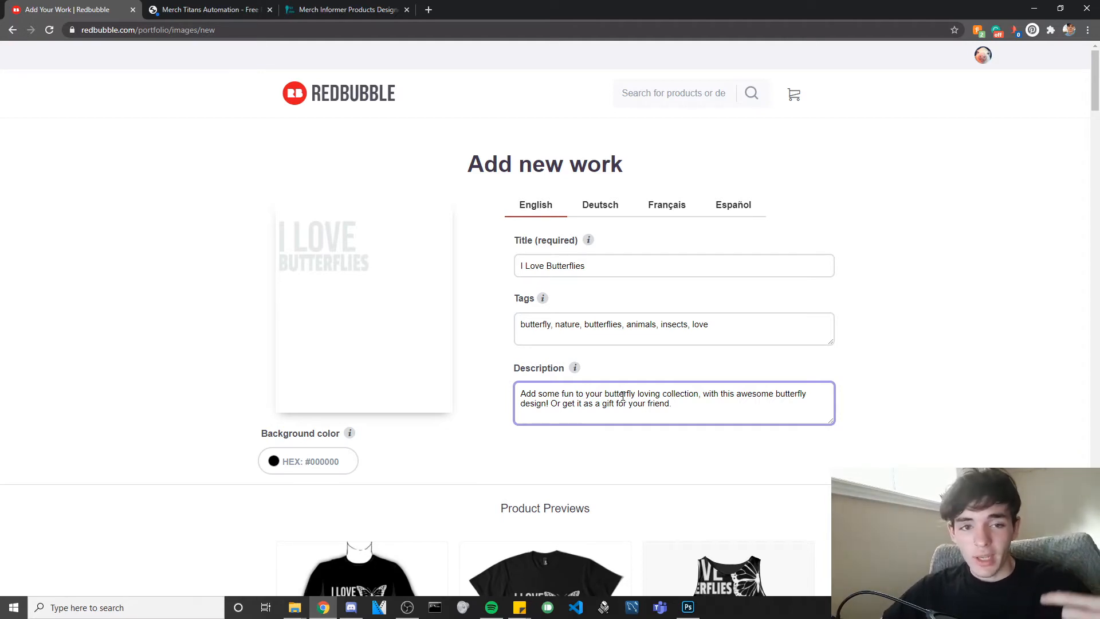
Append 'Butterfly Lover' to the end of the title, fixing the typo as it is typed.
drag(587, 265, 518, 265)
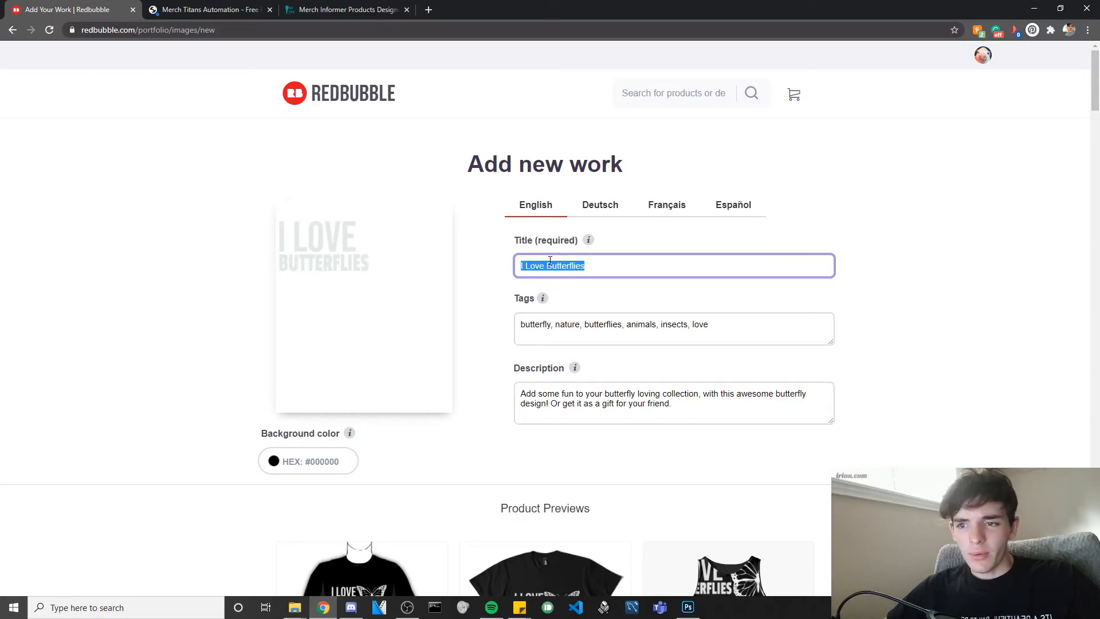
click(589, 265)
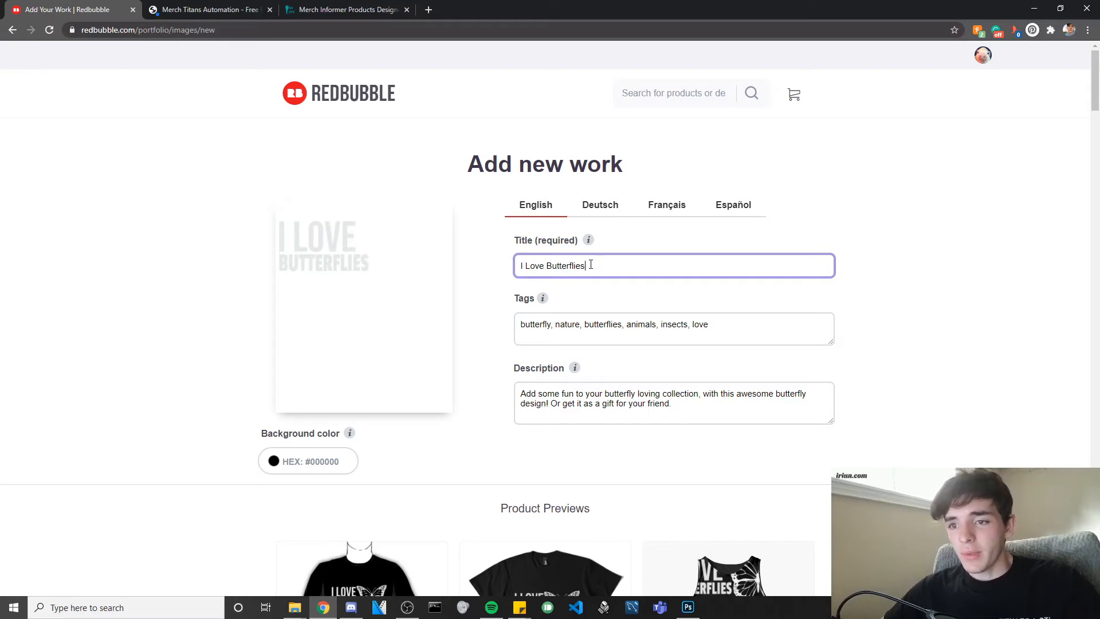
text(Buttfluy)
key(BackSpace)
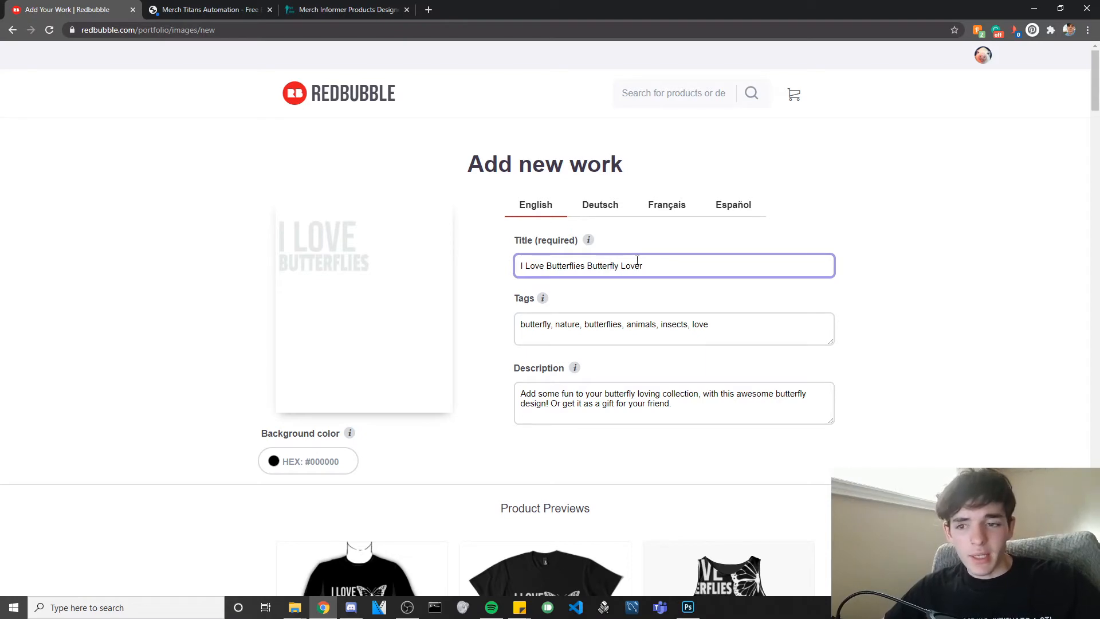
Scroll down to the product previews and open the Sleeveless Tops design settings.
scroll(601, 259, down, 3)
scroll(602, 258, down, 1)
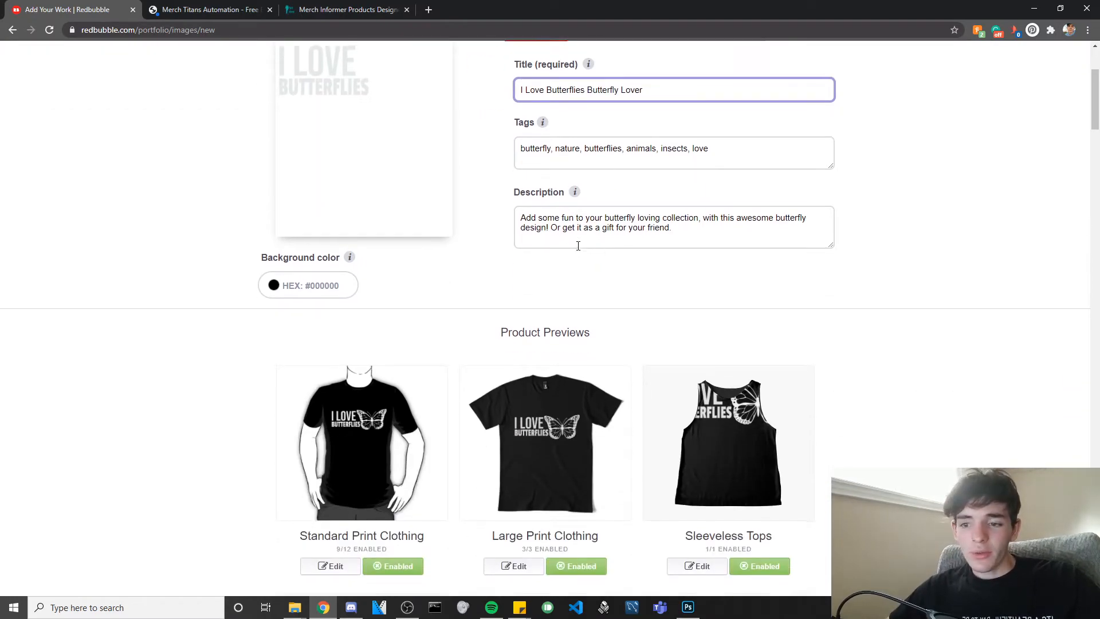
scroll(579, 251, down, 2)
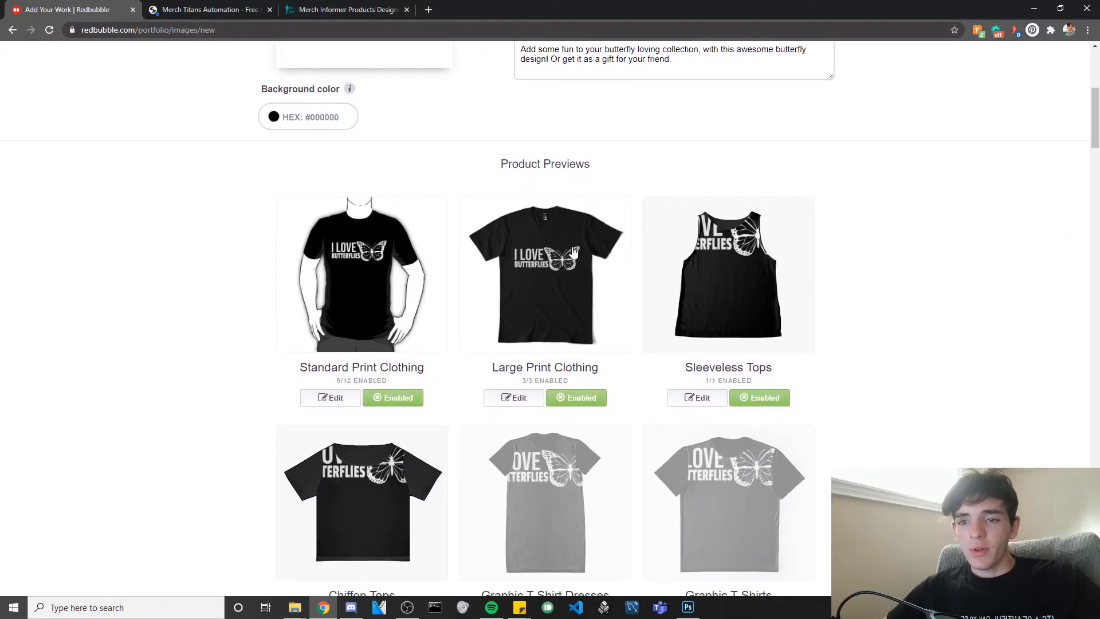
scroll(573, 253, down, 1)
click(689, 340)
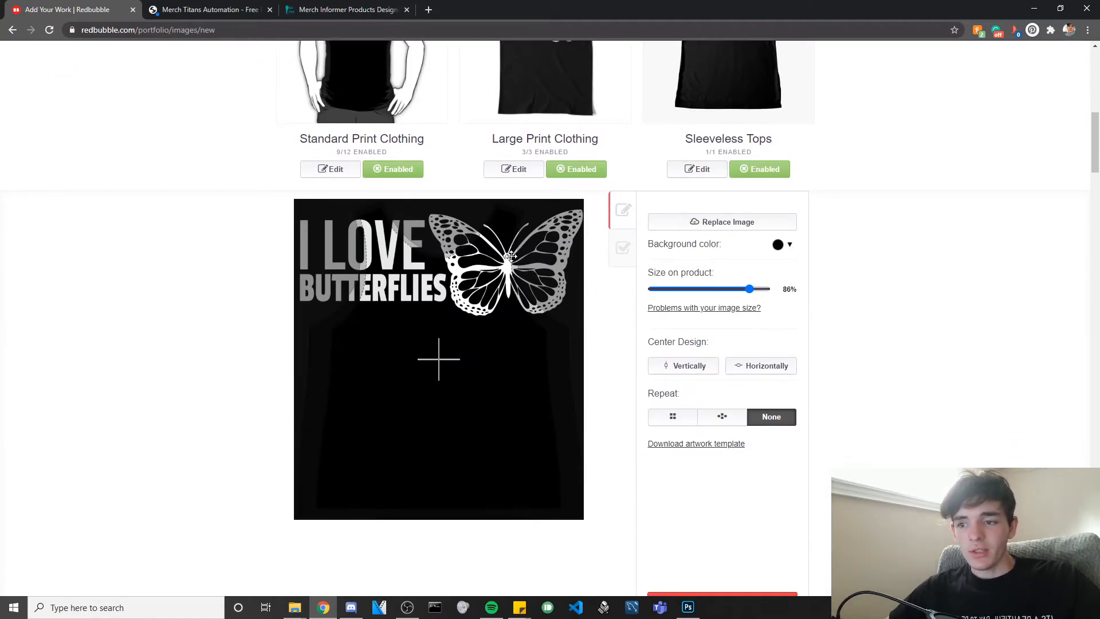
scroll(536, 262, up, 3)
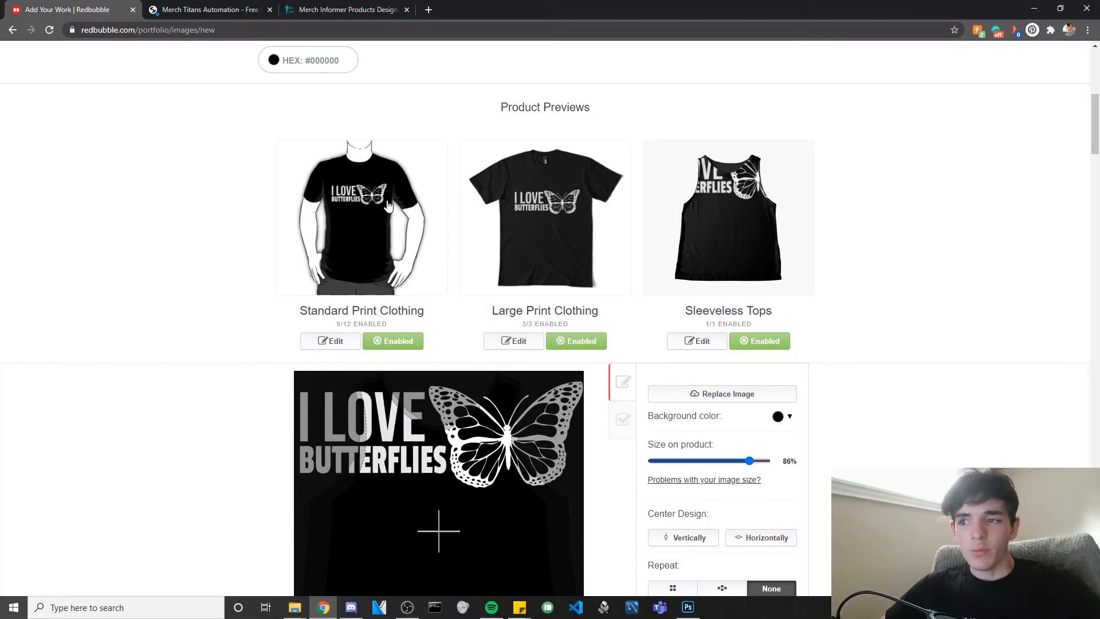
First pass on Standard Print Clothing: lower the design, shrink it to 43%, centre horizontally, apply.
click(334, 342)
scroll(453, 336, down, 3)
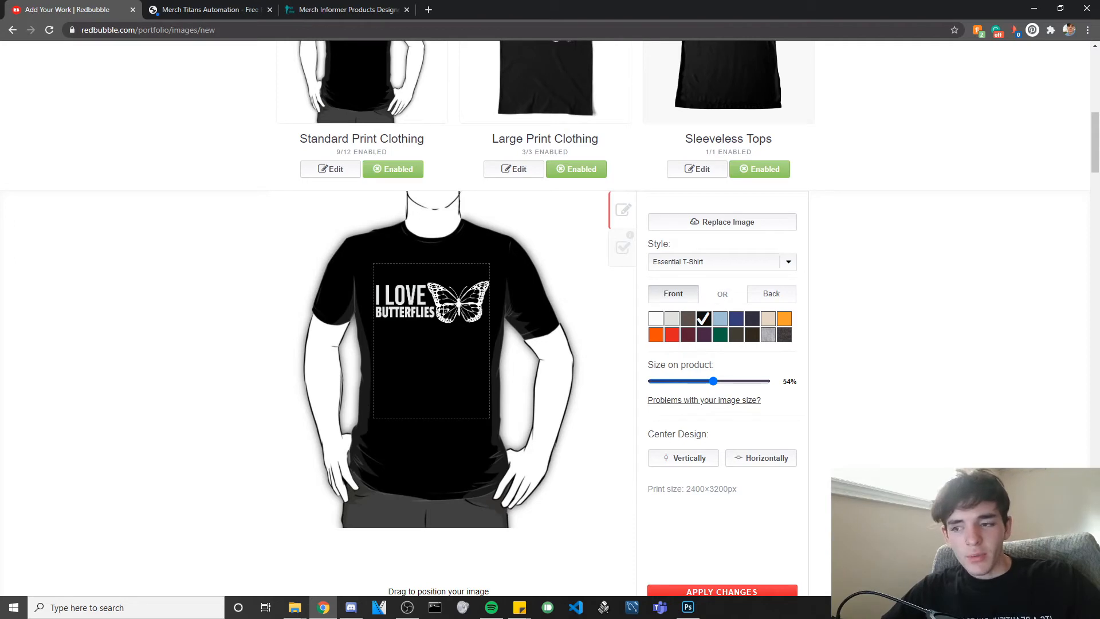
drag(449, 310, 449, 337)
click(701, 381)
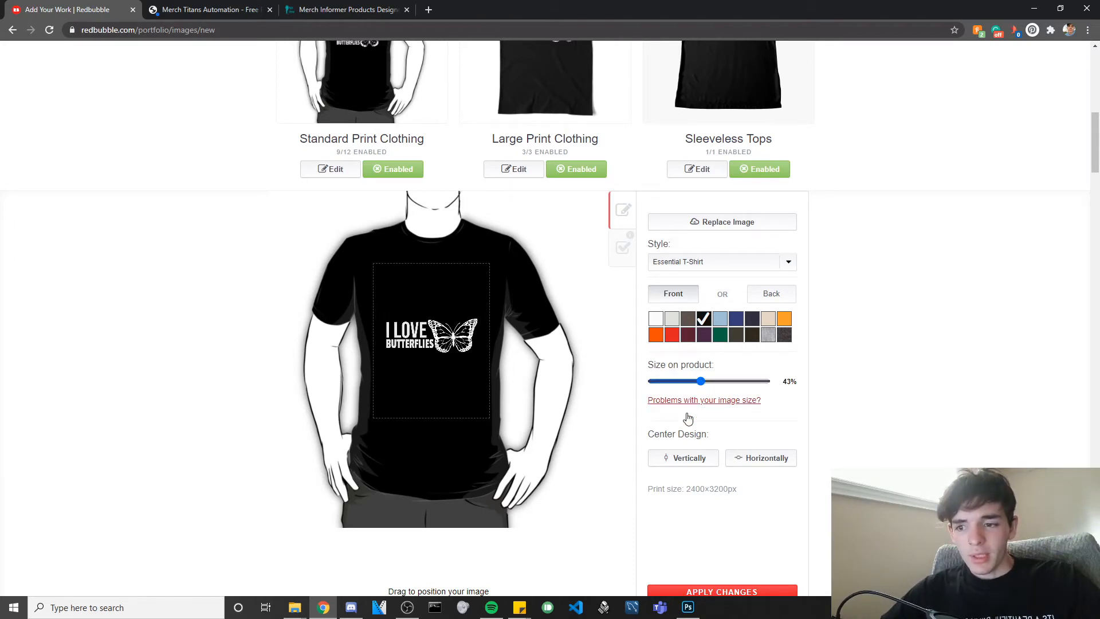
click(746, 457)
scroll(748, 486, down, 1)
click(748, 536)
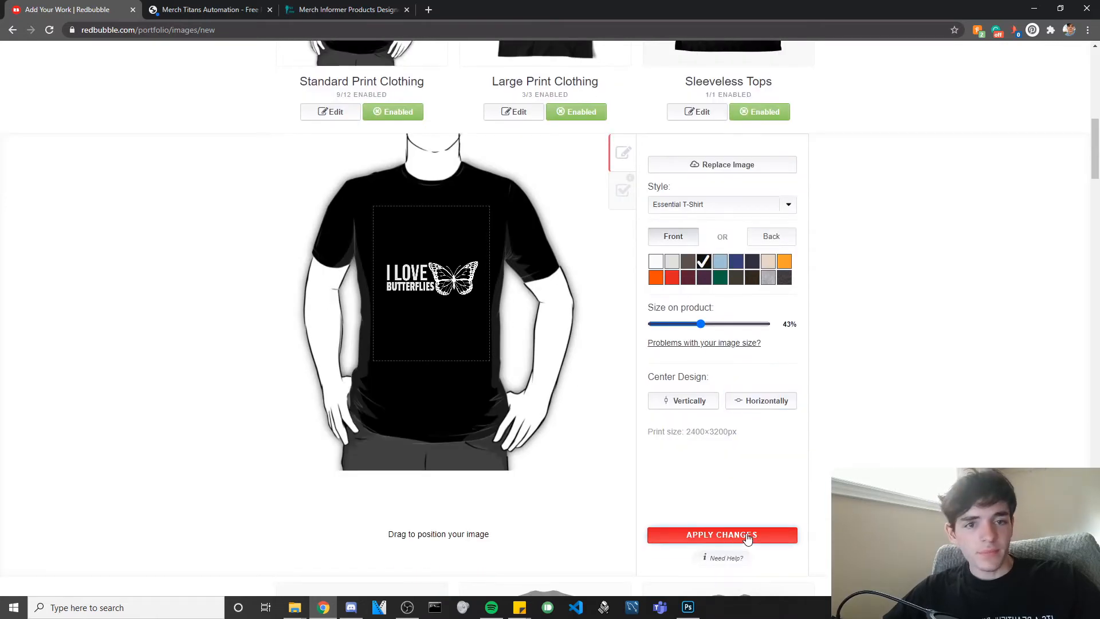
scroll(654, 351, up, 6)
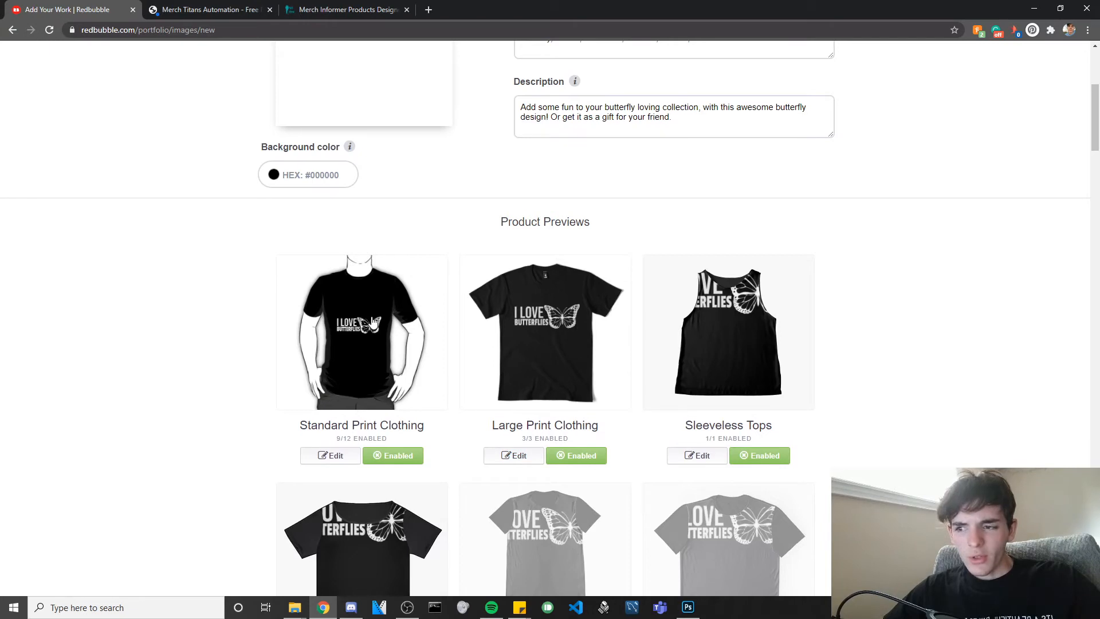
Resize the Standard Print Clothing design to 49%, centre it both ways, nudge it up the chest.
click(326, 457)
scroll(402, 447, down, 3)
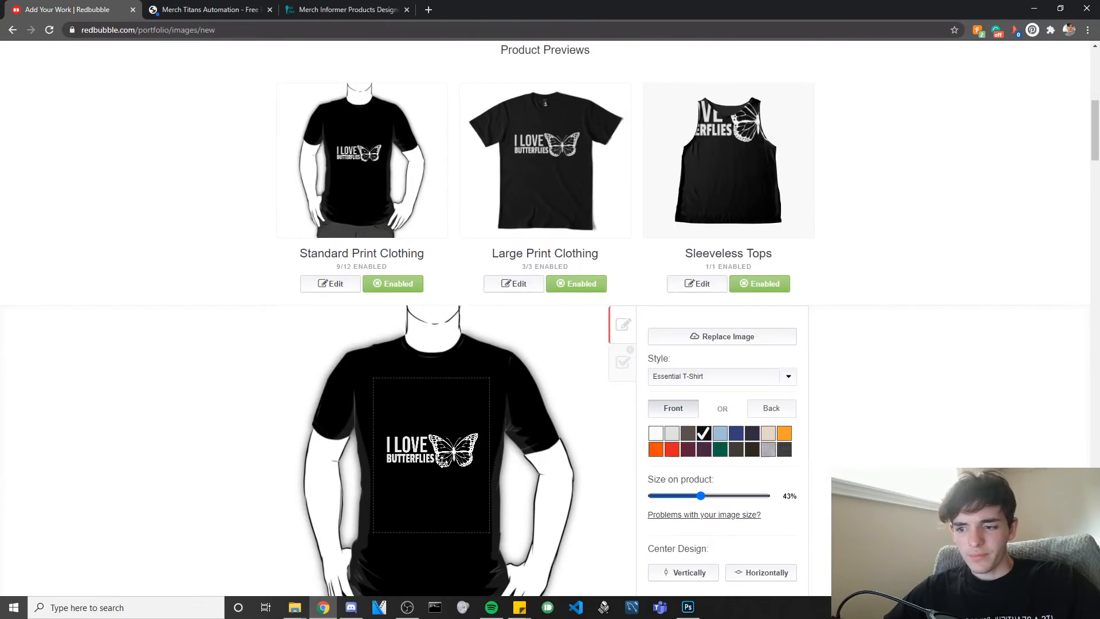
drag(439, 417, 495, 423)
drag(716, 496, 709, 501)
mouse_move(447, 412)
mouse_down()
mouse_move(498, 419)
mouse_move(451, 406)
mouse_move(497, 417)
mouse_move(484, 431)
mouse_move(448, 413)
mouse_up()
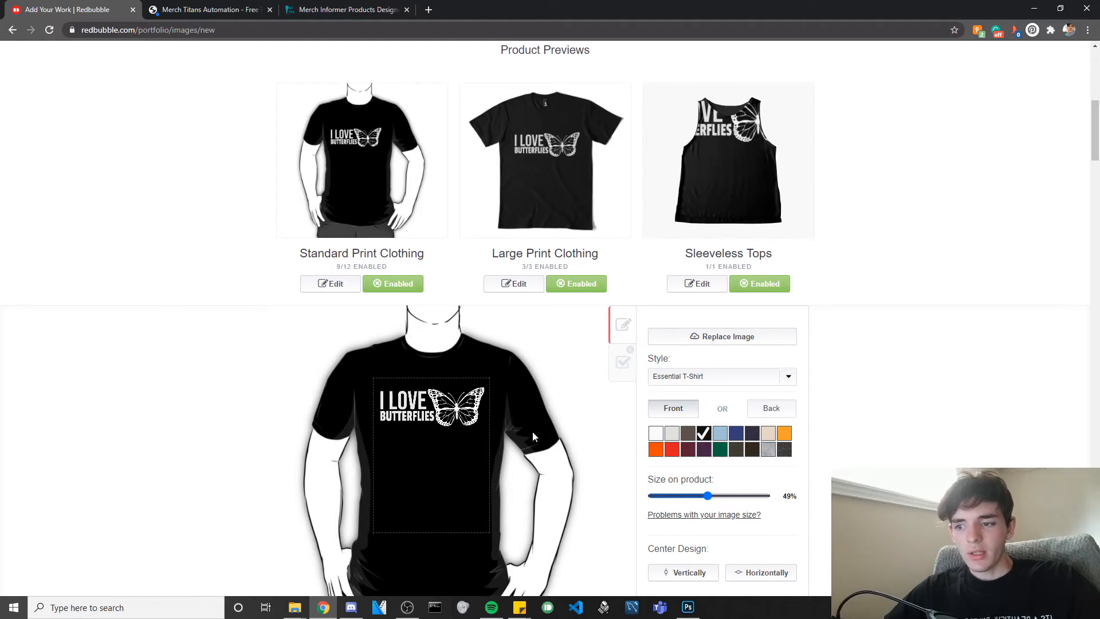
click(774, 581)
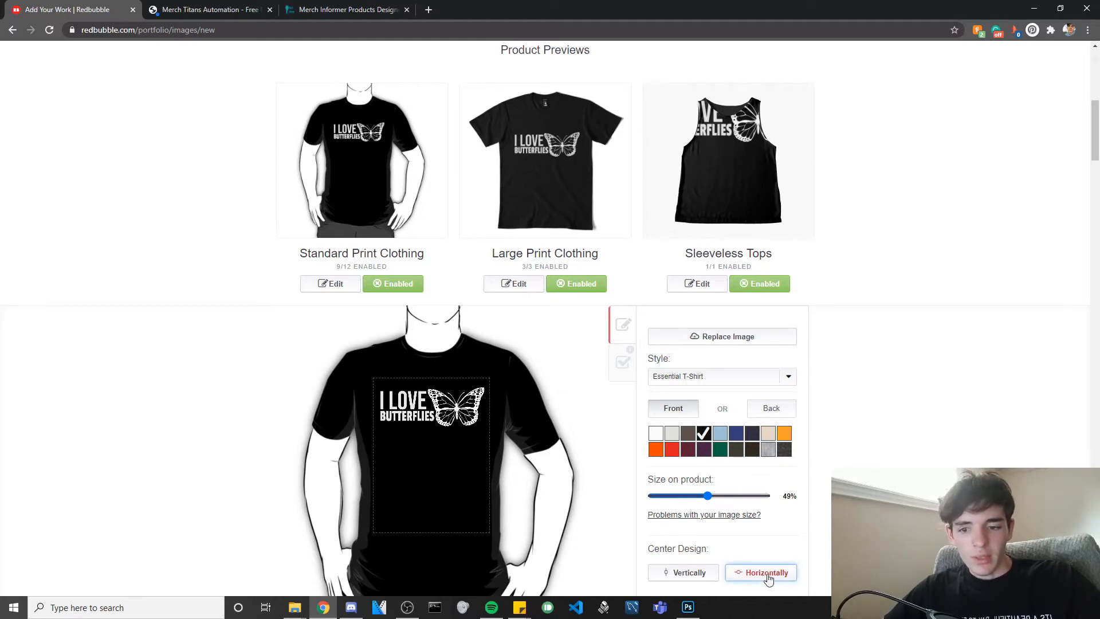
click(667, 572)
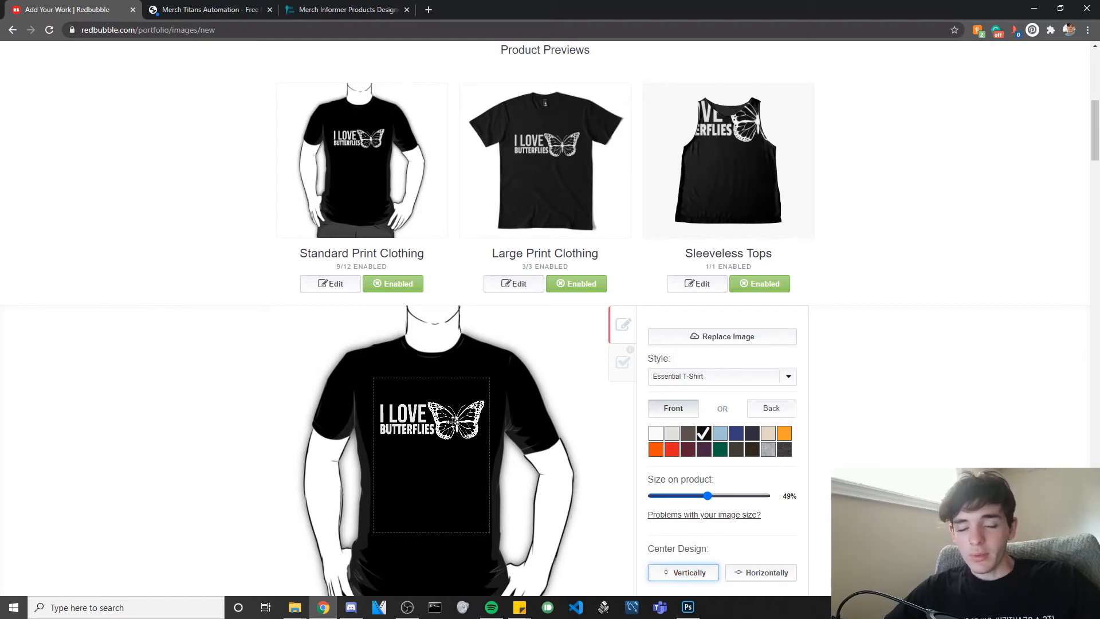
drag(453, 420, 453, 416)
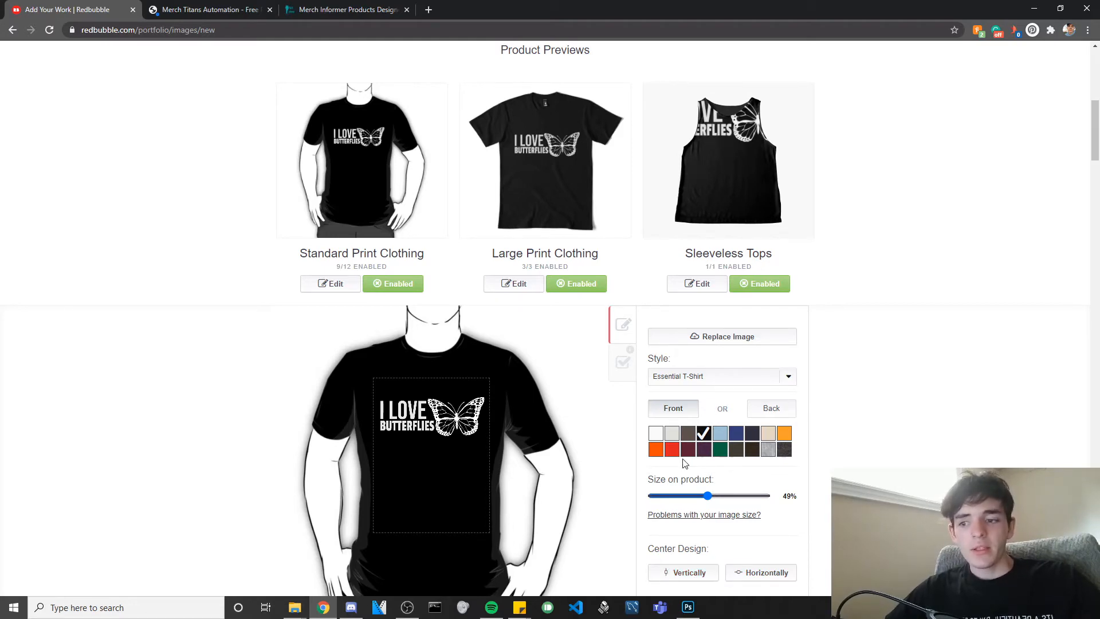
scroll(685, 463, down, 1)
click(629, 309)
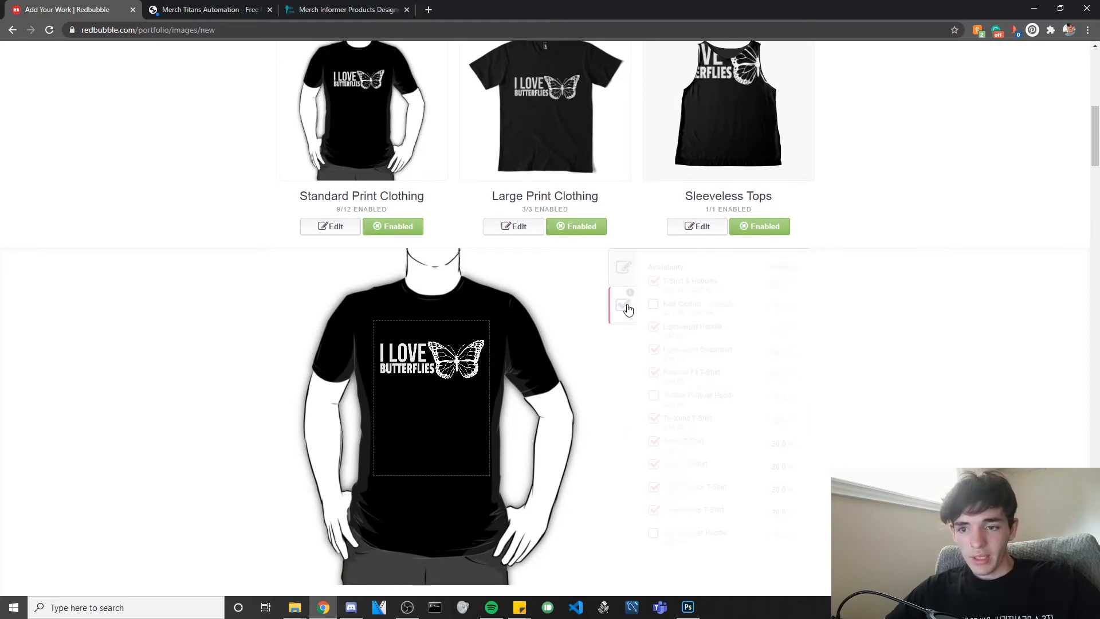
Enable Kids Clothes and Toddler Pullover Hoodie so all 12 clothing styles are on, and apply.
click(653, 305)
click(654, 396)
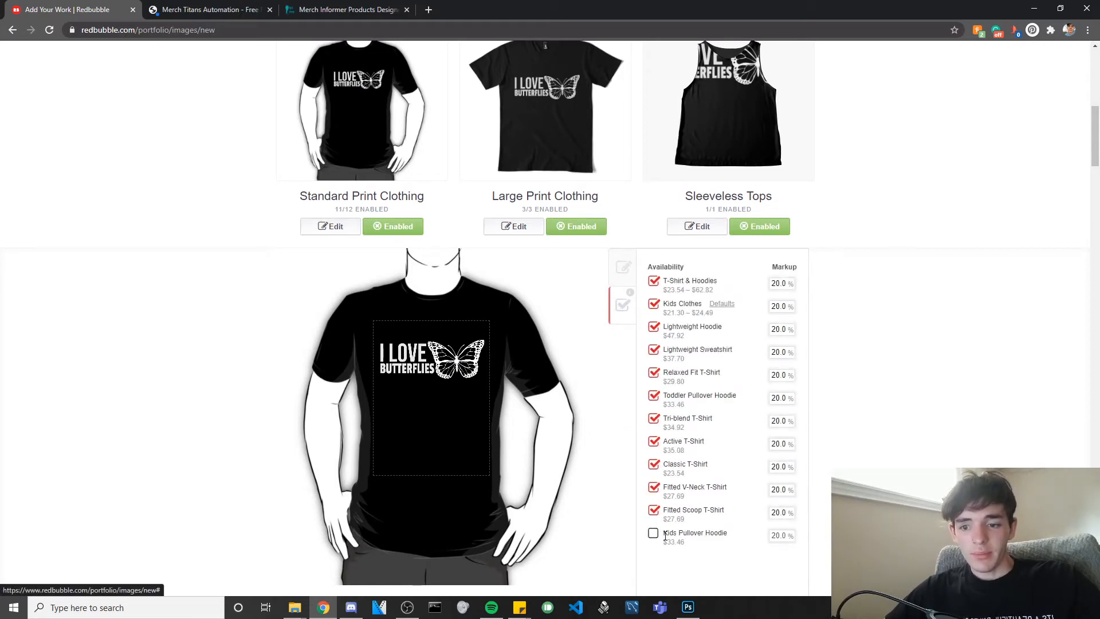
click(726, 535)
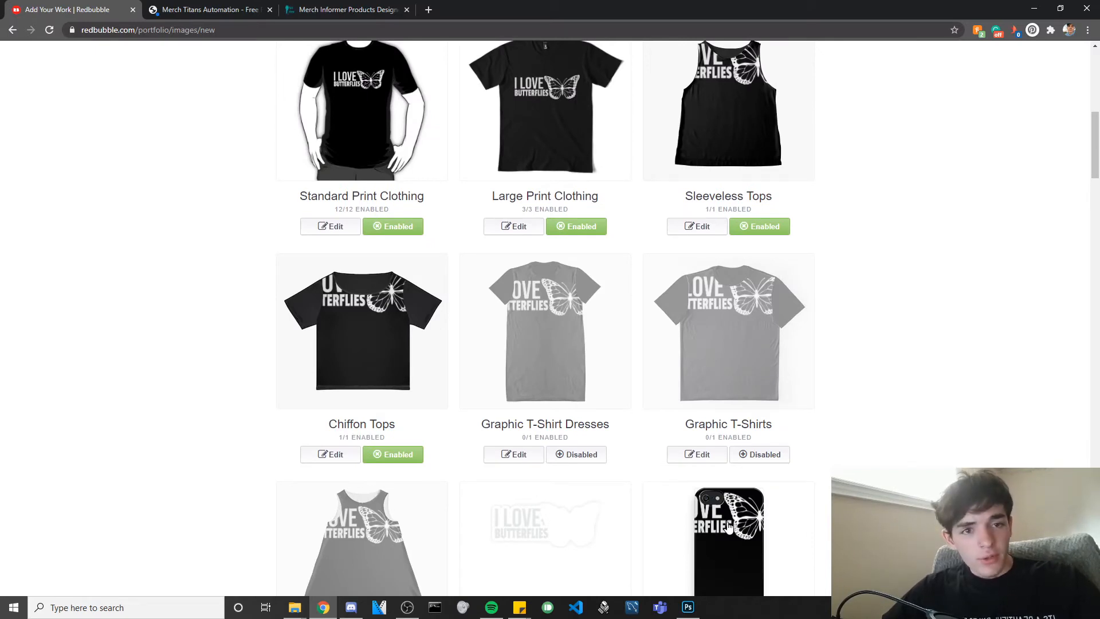
Shrink the Sleeveless Tops design to about 78% so the whole graphic fits.
scroll(643, 438, up, 3)
scroll(510, 388, down, 2)
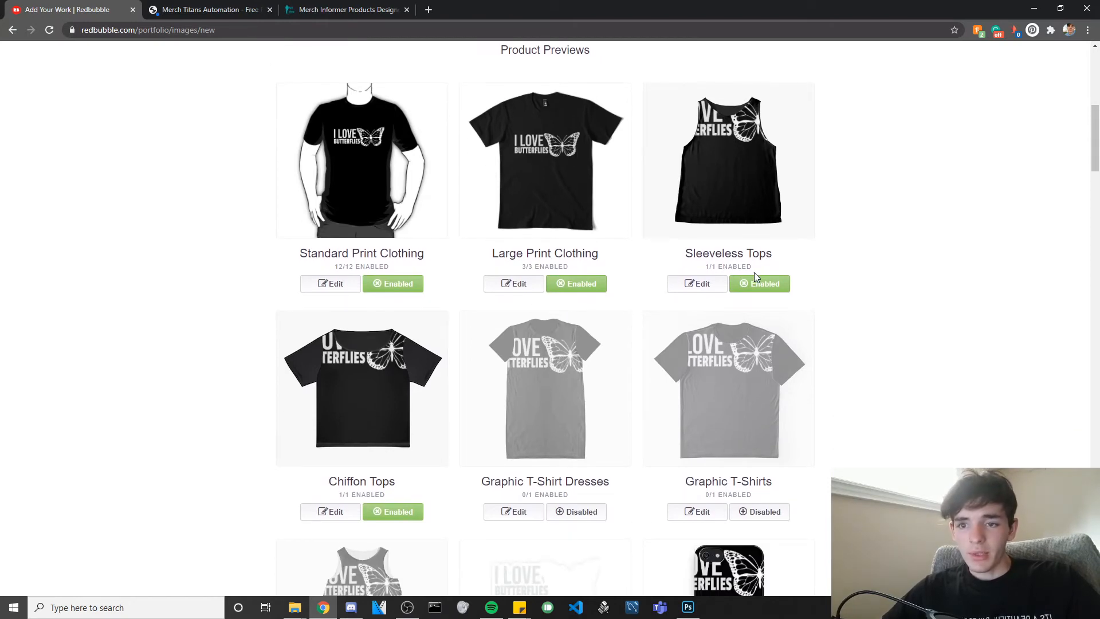
click(699, 284)
scroll(592, 288, down, 3)
drag(736, 239, 715, 238)
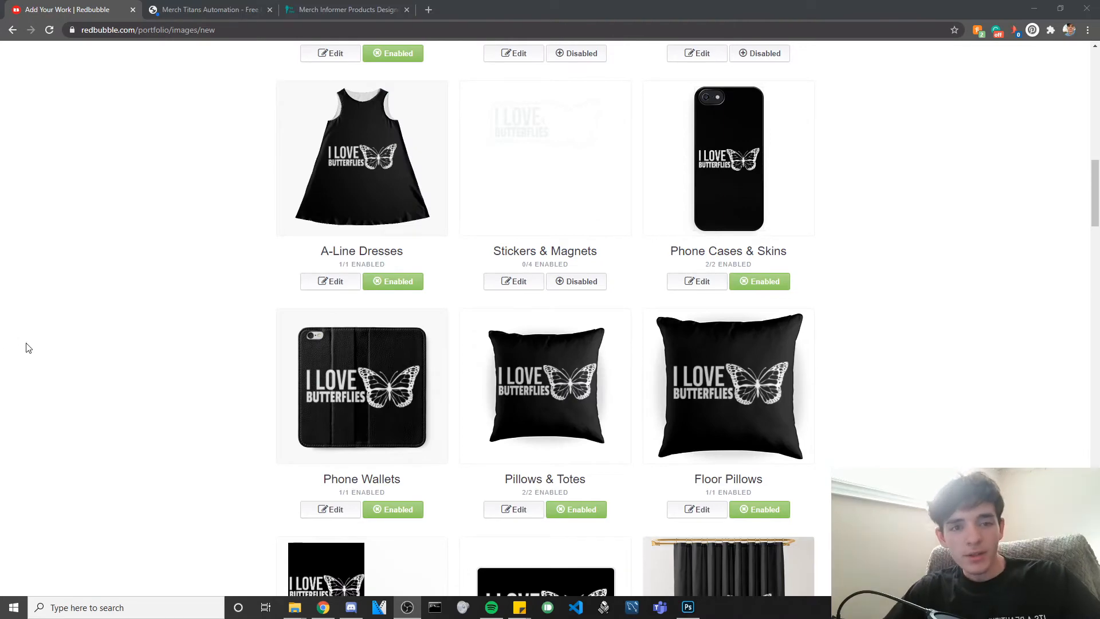
Scroll through the remaining products, checking which are enabled and disabled.
scroll(410, 326, up, 12)
scroll(410, 325, up, 1)
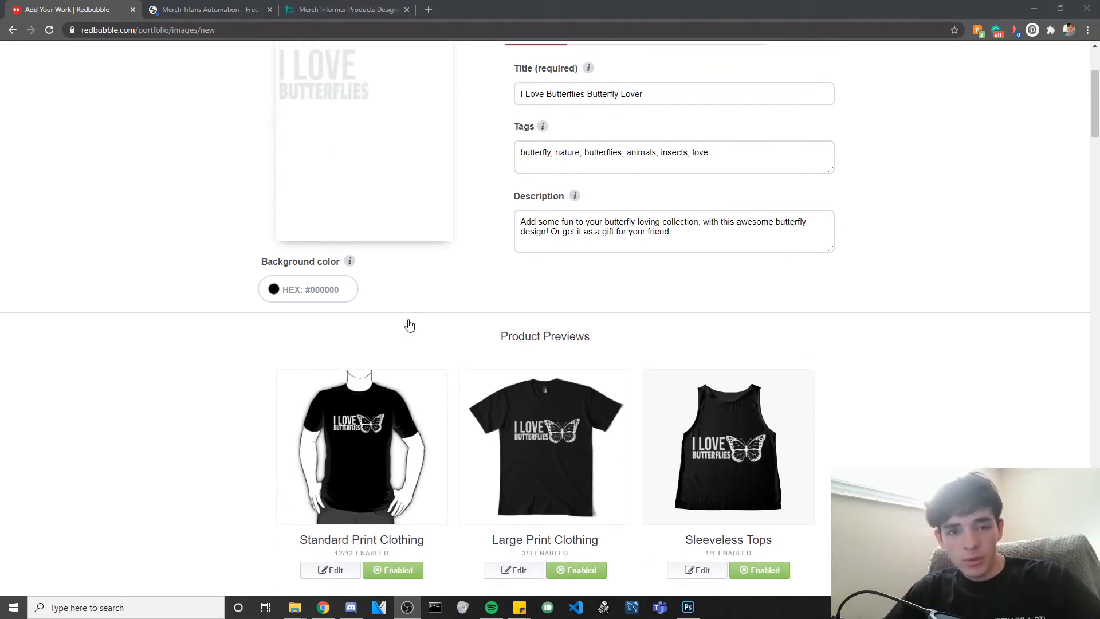
scroll(640, 310, down, 3)
scroll(639, 310, down, 7)
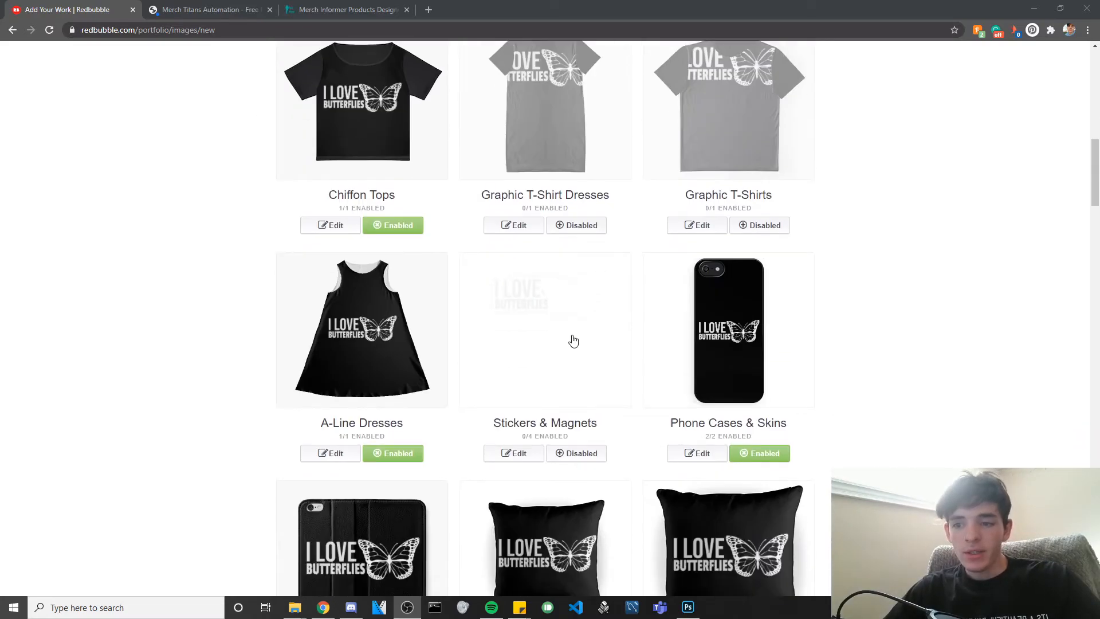
scroll(566, 295, down, 15)
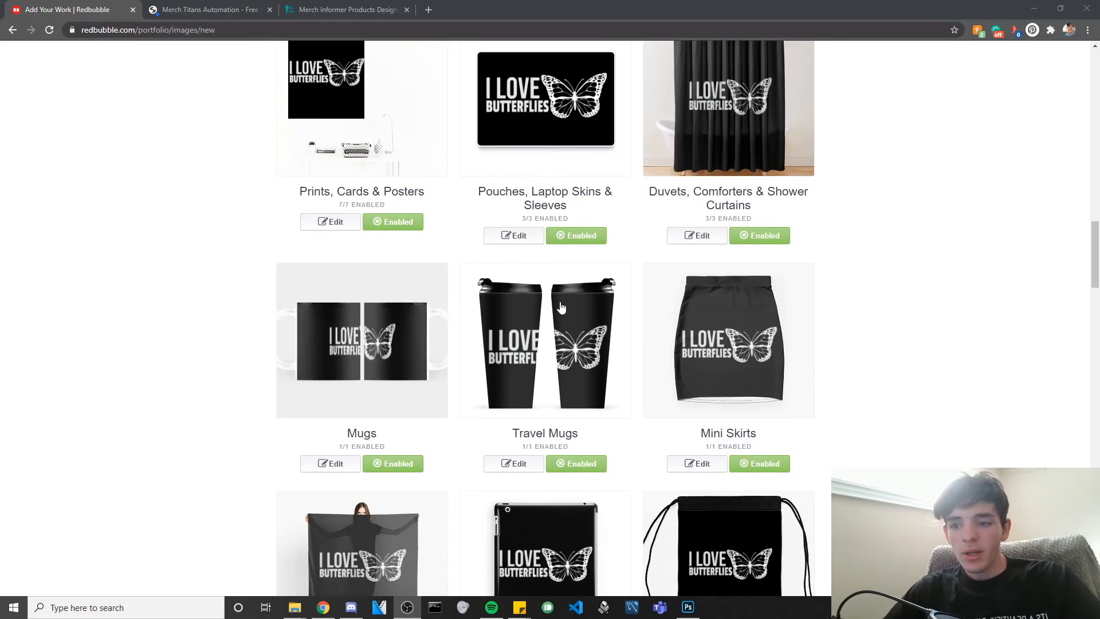
scroll(566, 306, down, 14)
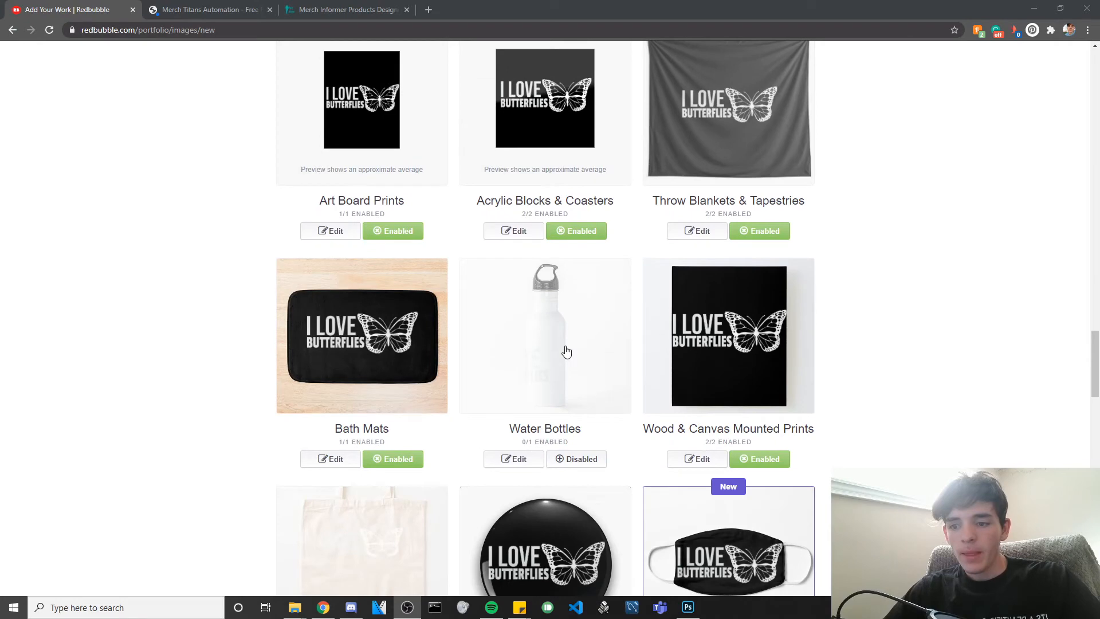
scroll(552, 323, down, 3)
scroll(367, 355, down, 6)
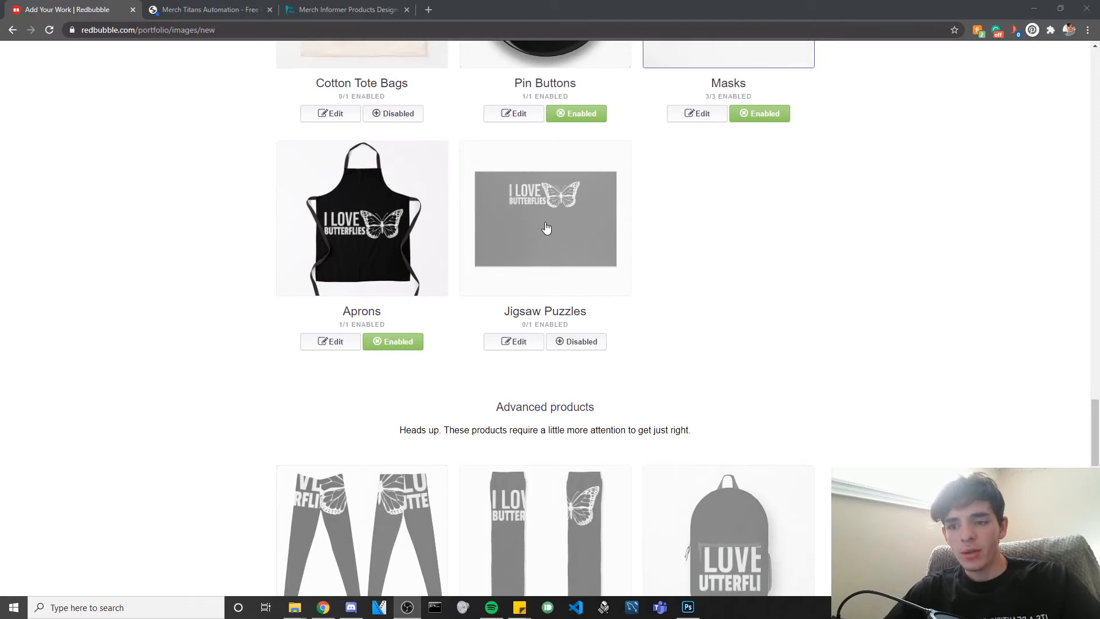
scroll(541, 223, down, 1)
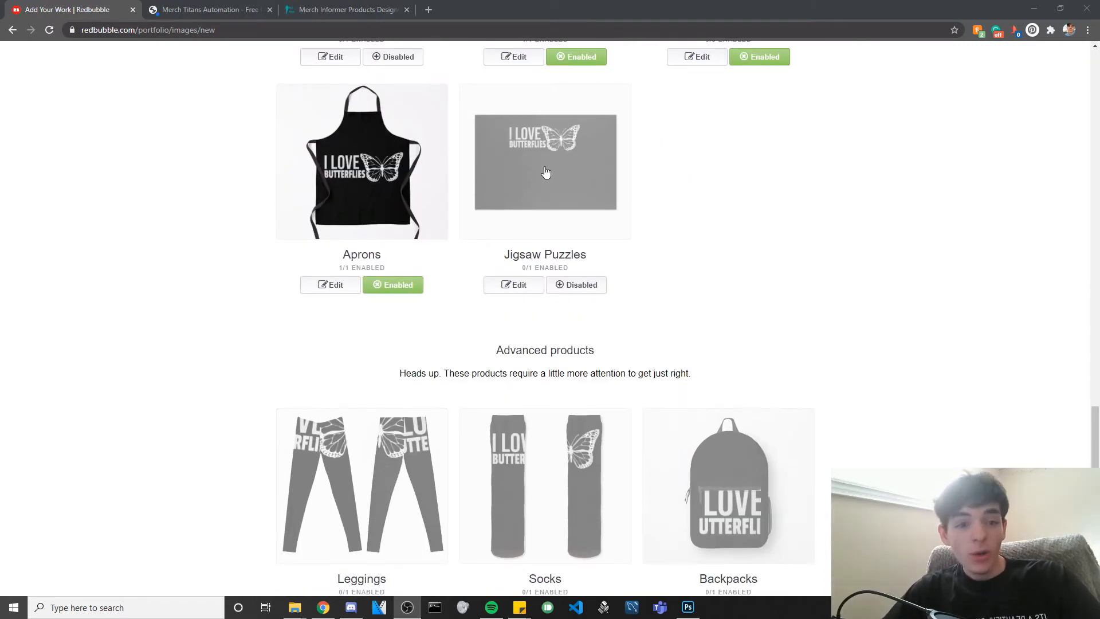
scroll(545, 177, down, 6)
scroll(681, 315, down, 2)
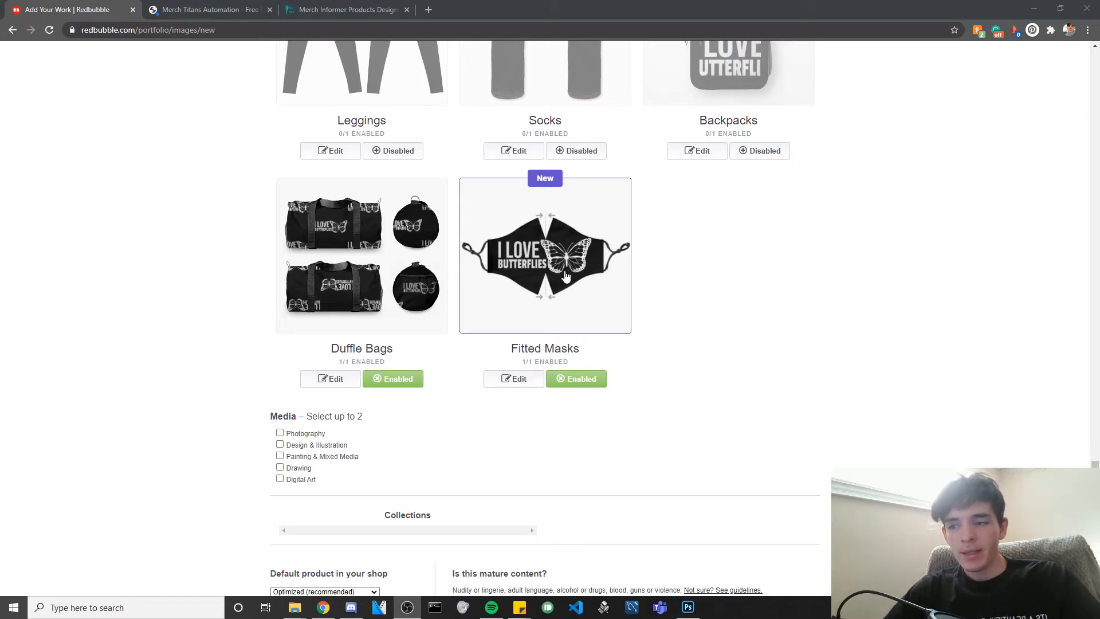
Tile the Duffle Bags design in an offset grid pattern.
click(321, 379)
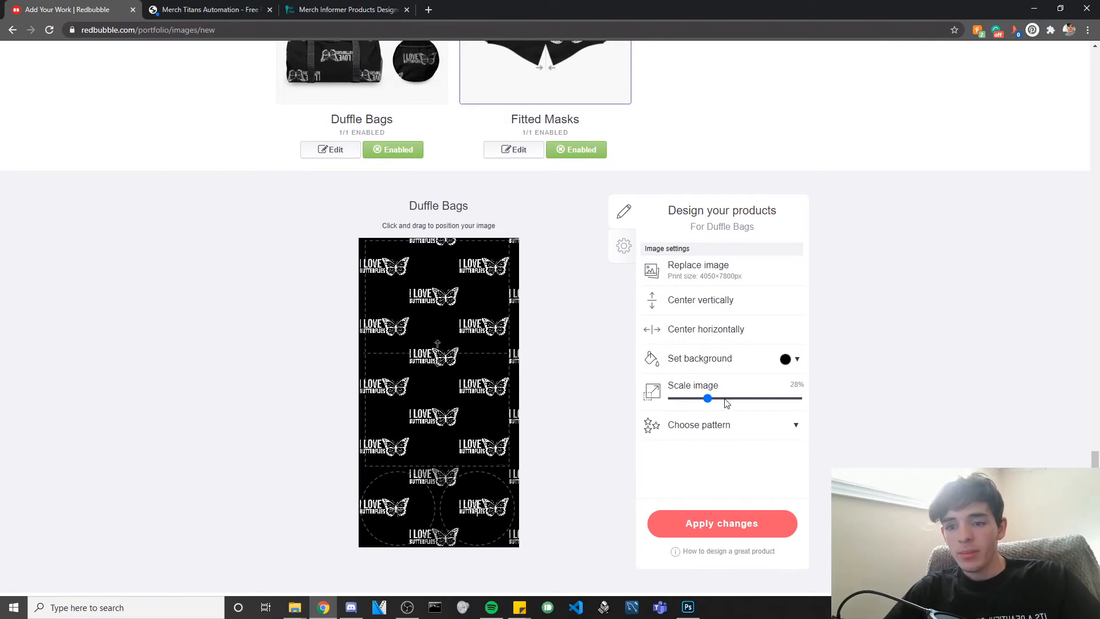
click(725, 421)
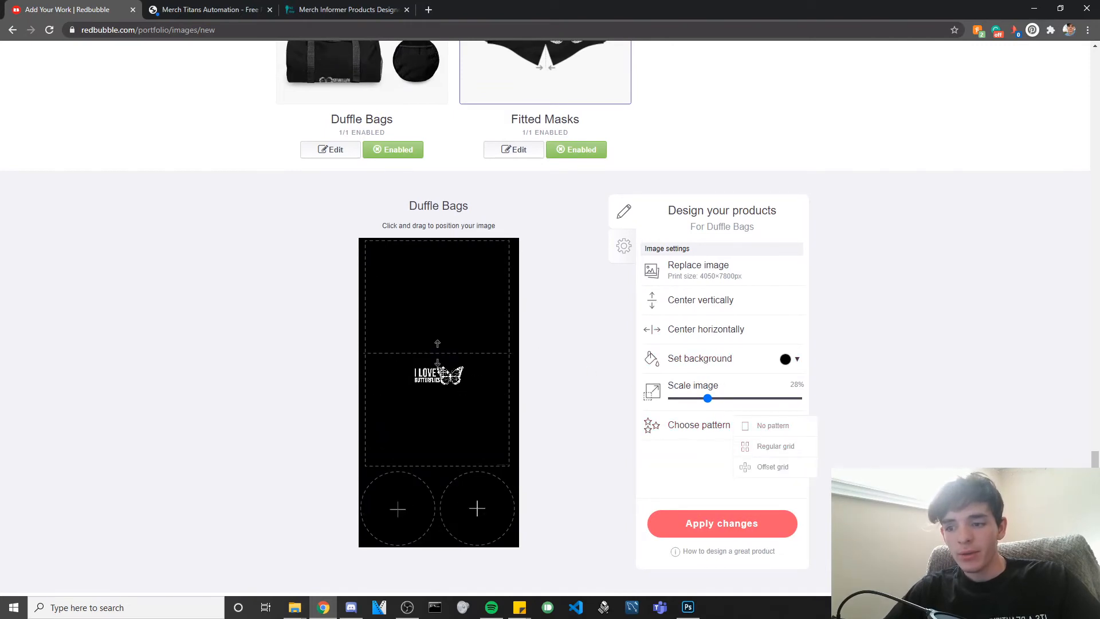
drag(708, 398, 764, 398)
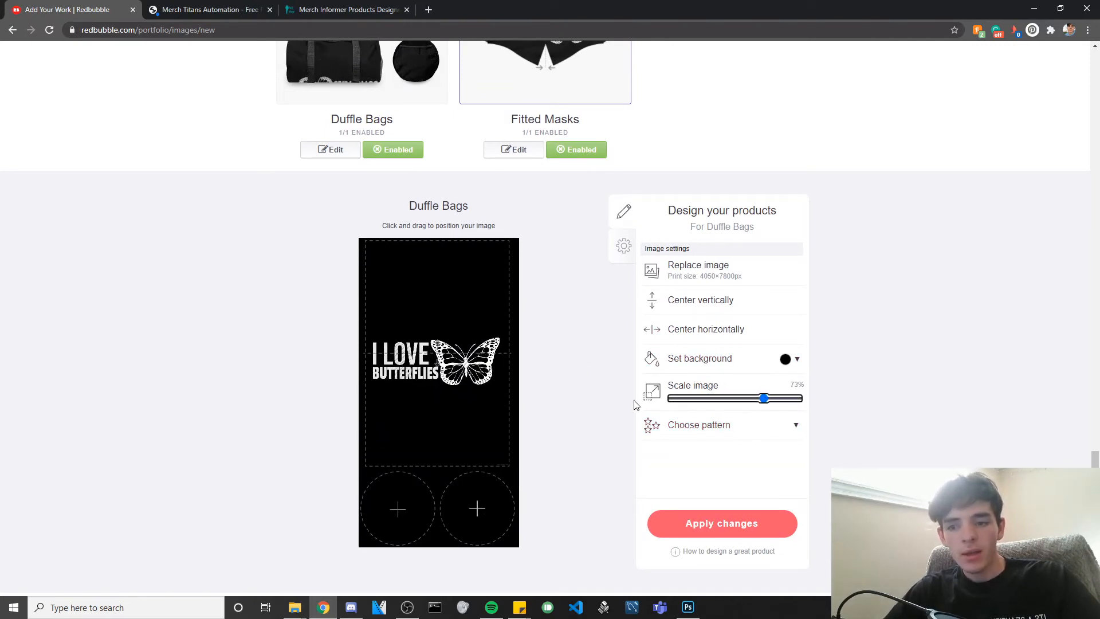
click(715, 427)
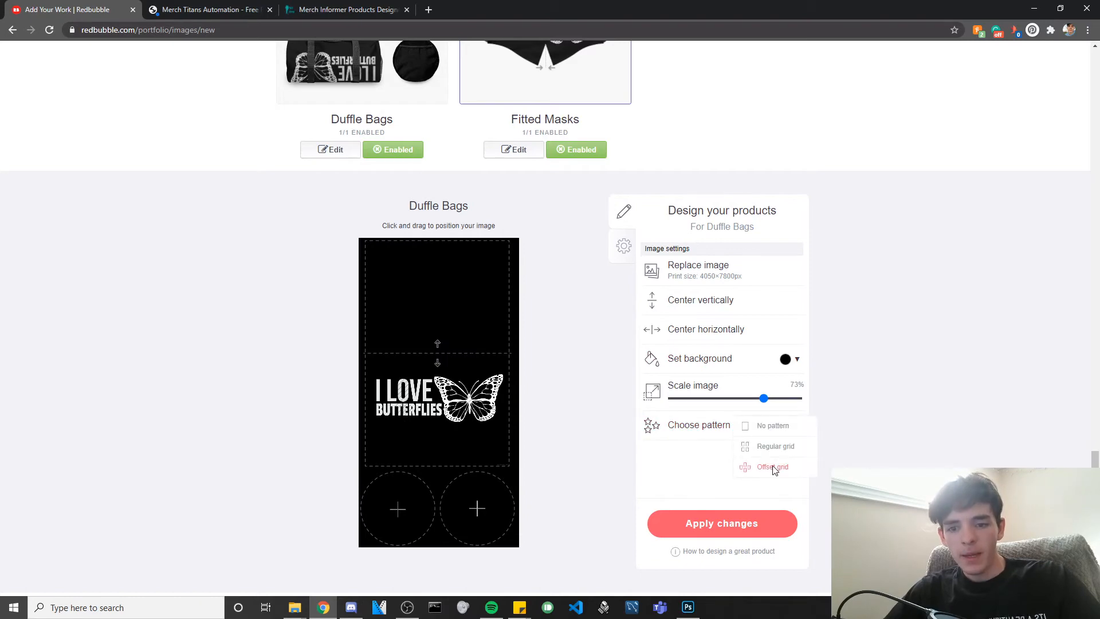
click(773, 468)
drag(764, 398, 716, 400)
Scale the duffle bag tiles to about 29%, shift them slightly, and apply the changes.
drag(487, 368, 471, 329)
scroll(322, 258, up, 3)
scroll(508, 285, down, 2)
scroll(508, 285, down, 1)
drag(716, 457, 709, 457)
drag(467, 466, 489, 462)
scroll(430, 386, up, 2)
scroll(339, 217, down, 3)
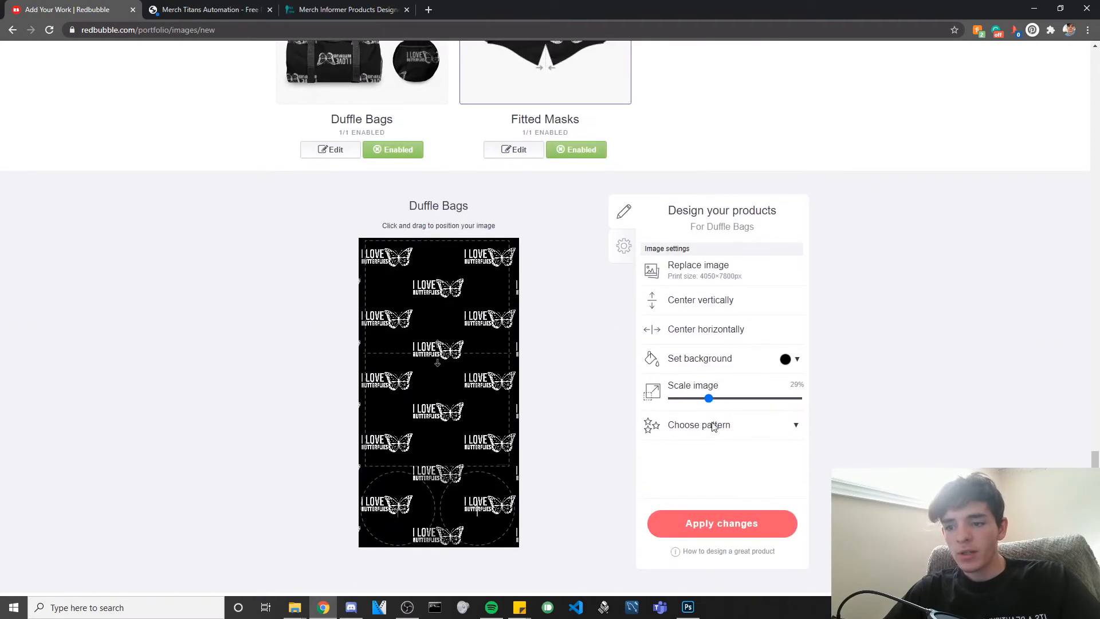
click(722, 523)
Add Digital Art as a second media category alongside Design & Illustration.
scroll(630, 425, up, 2)
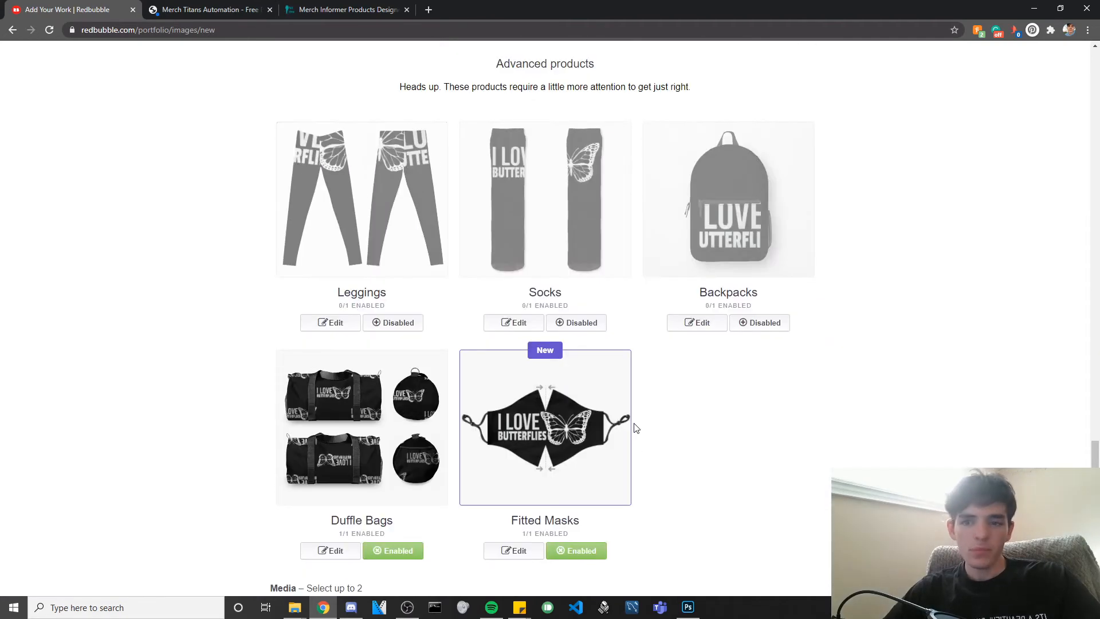
scroll(636, 427, up, 5)
scroll(647, 433, up, 10)
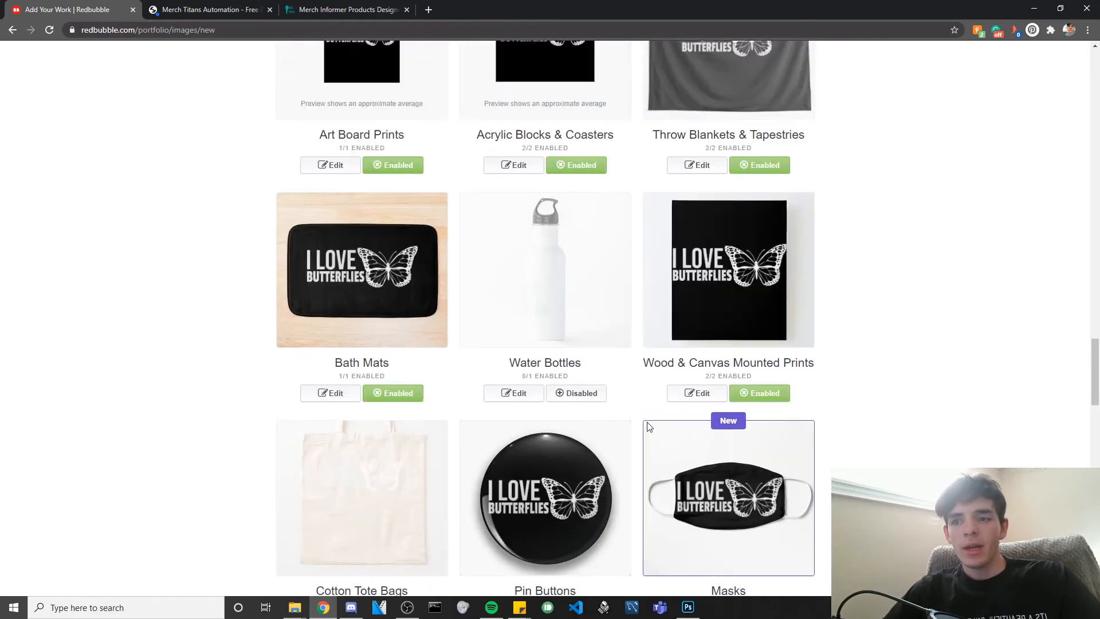
scroll(740, 464, down, 2)
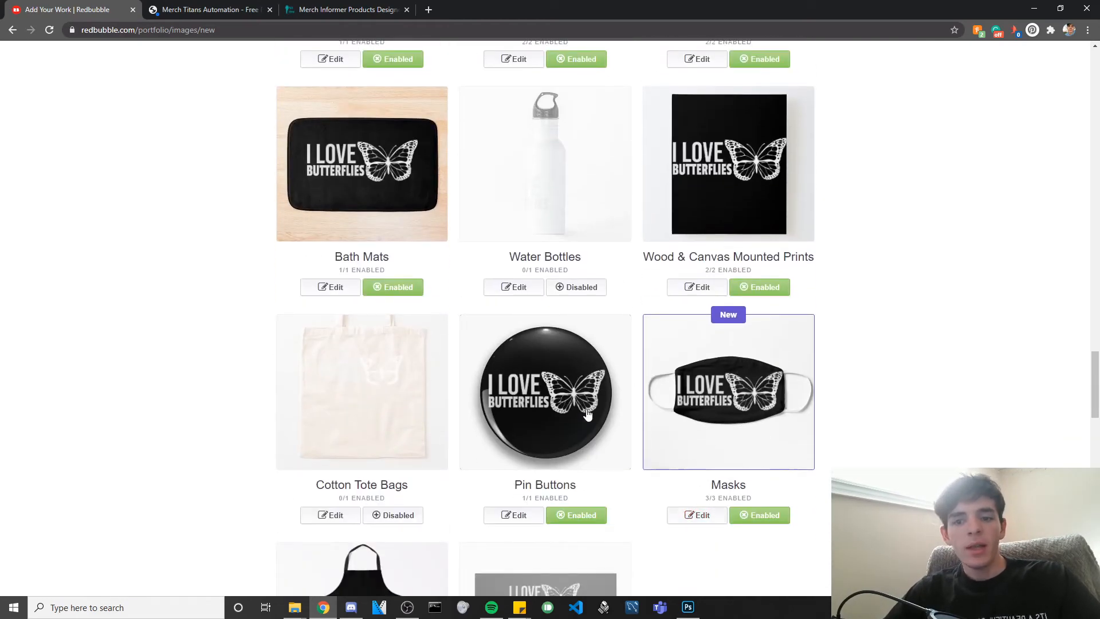
scroll(600, 412, down, 20)
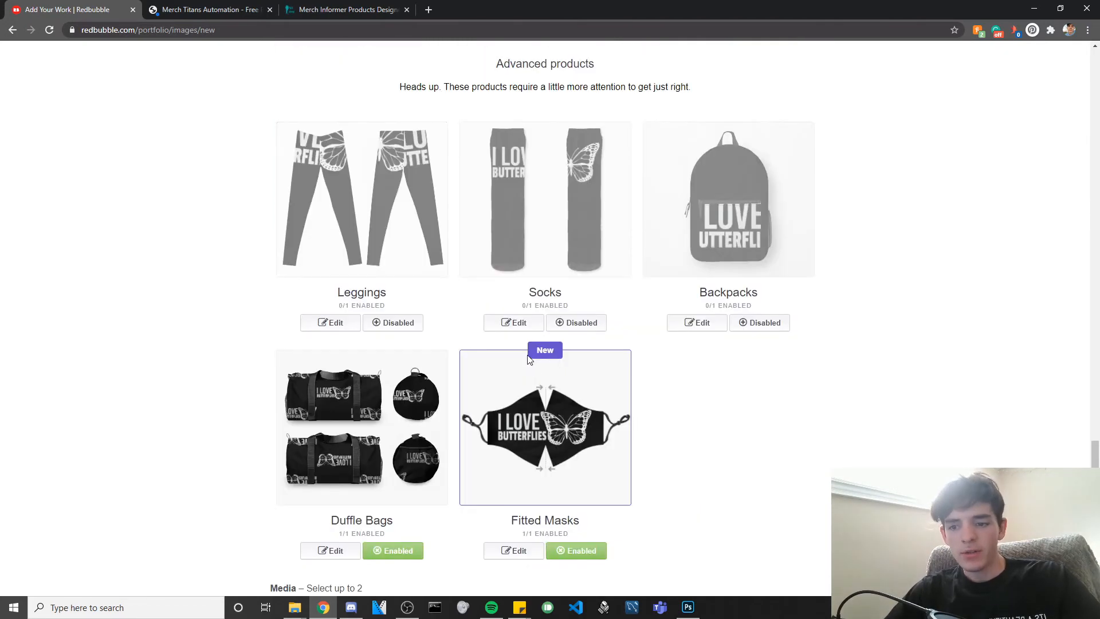
scroll(505, 327, down, 2)
scroll(466, 314, up, 2)
scroll(288, 214, down, 1)
scroll(288, 215, up, 1)
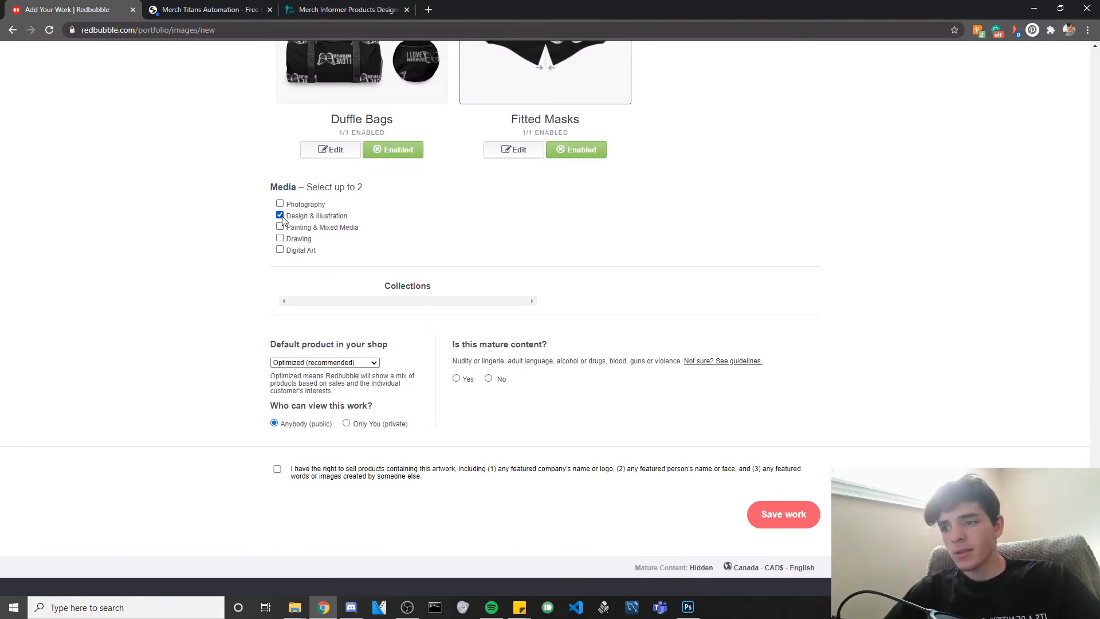
click(289, 252)
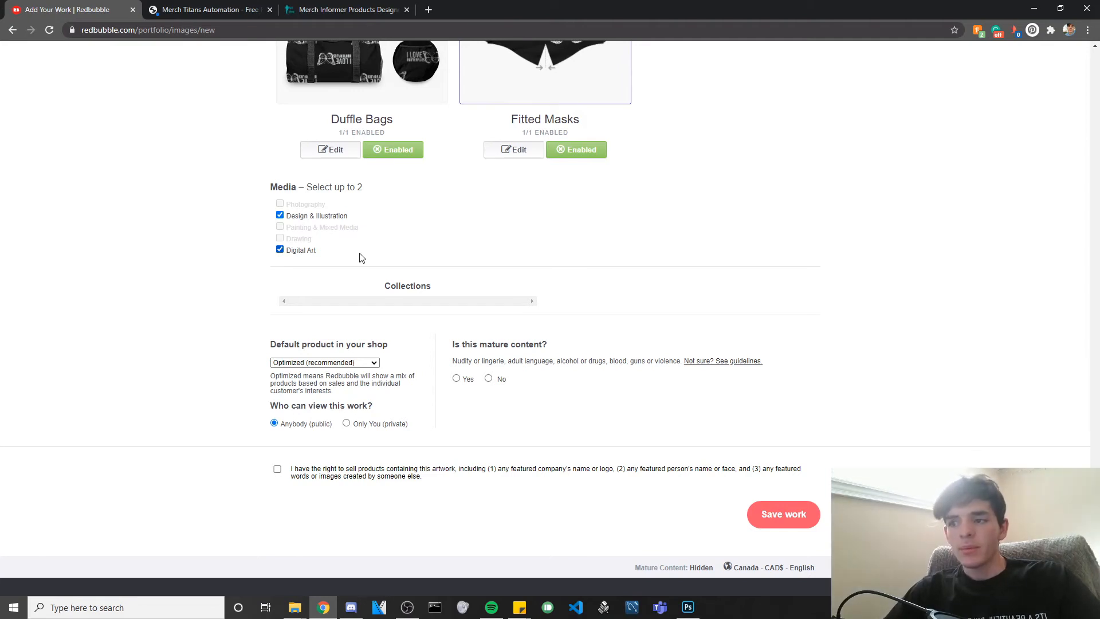
Review the media, mature-content and visibility settings on the work form.
scroll(362, 258, up, 1)
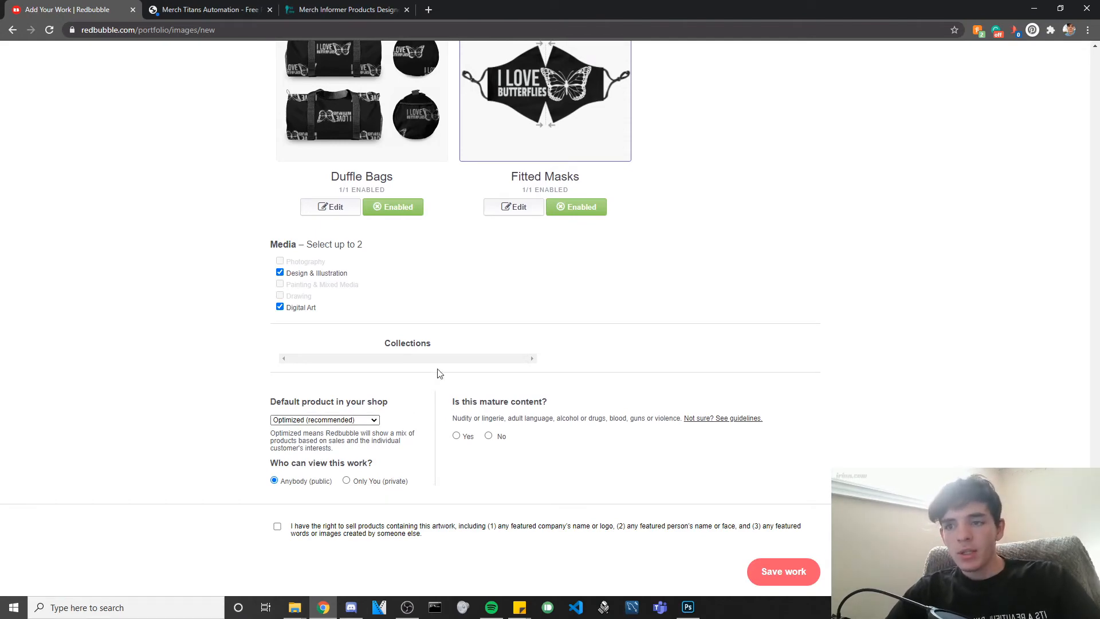
scroll(533, 180, up, 2)
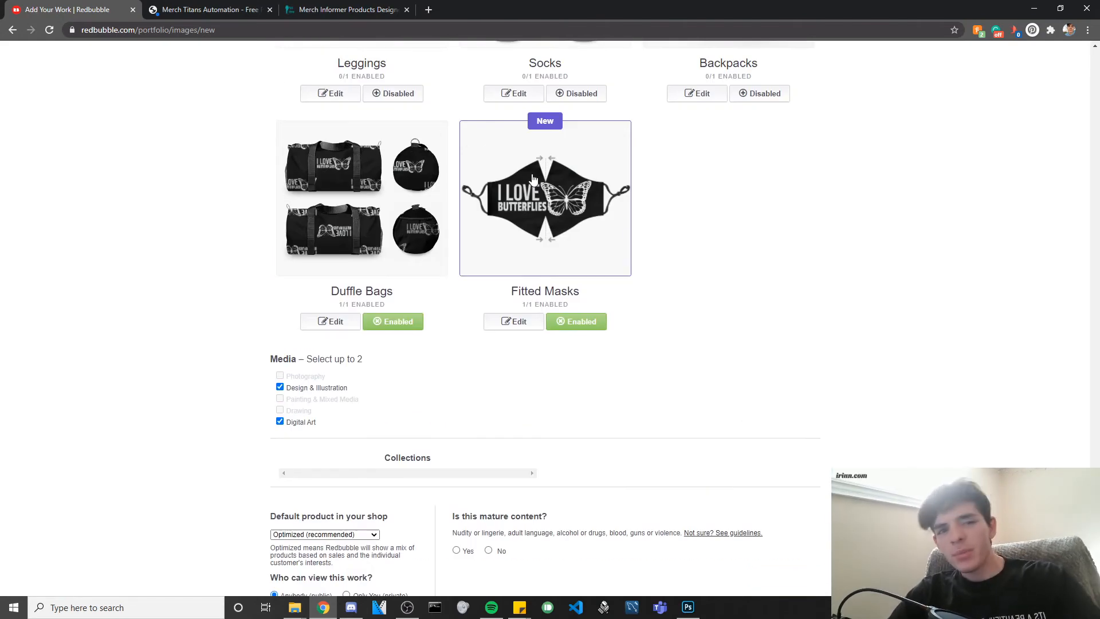
scroll(533, 179, up, 20)
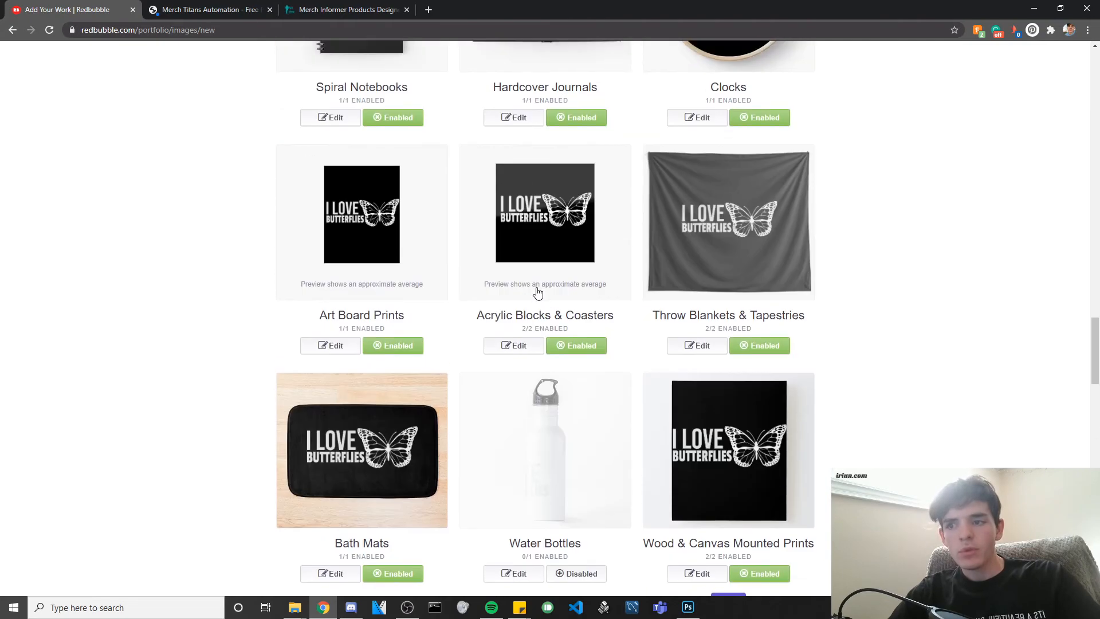
scroll(537, 293, up, 4)
scroll(538, 295, down, 2)
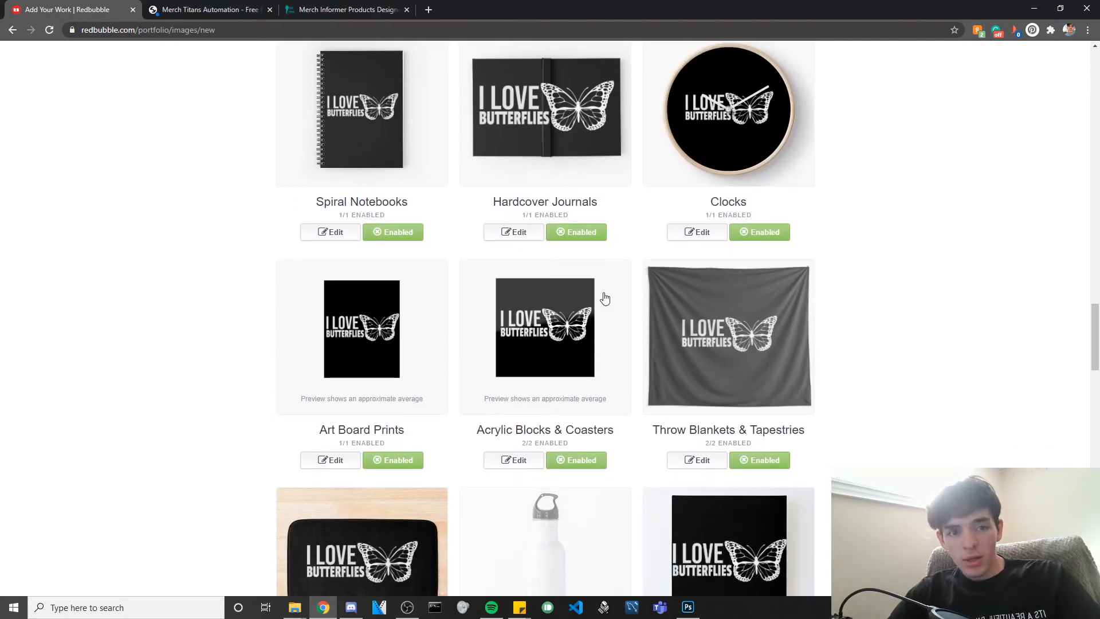
scroll(605, 298, down, 4)
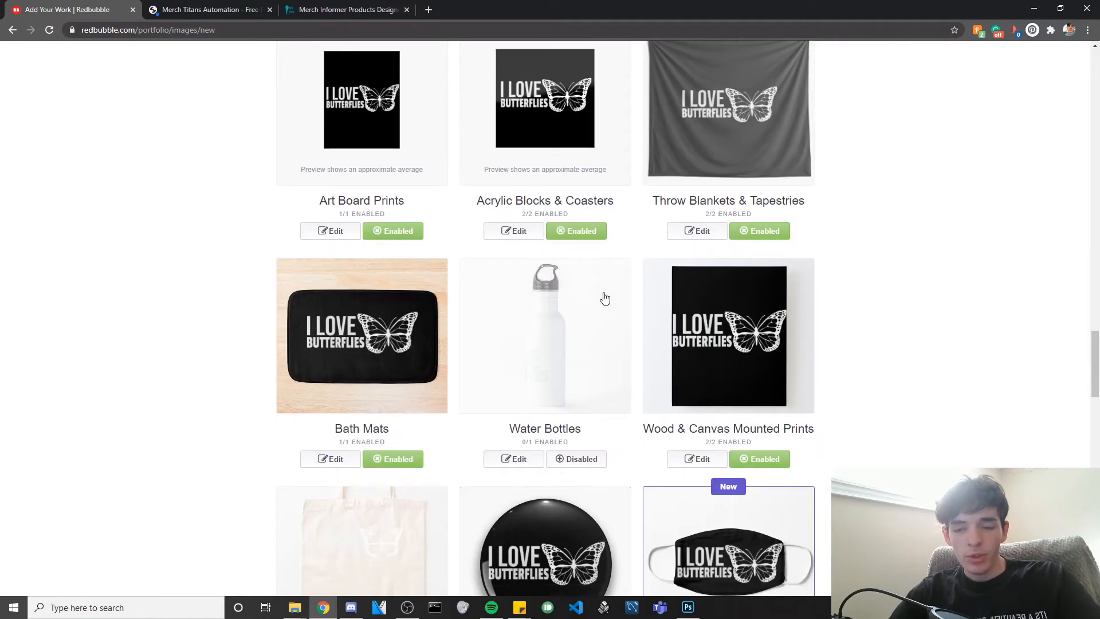
scroll(605, 298, down, 18)
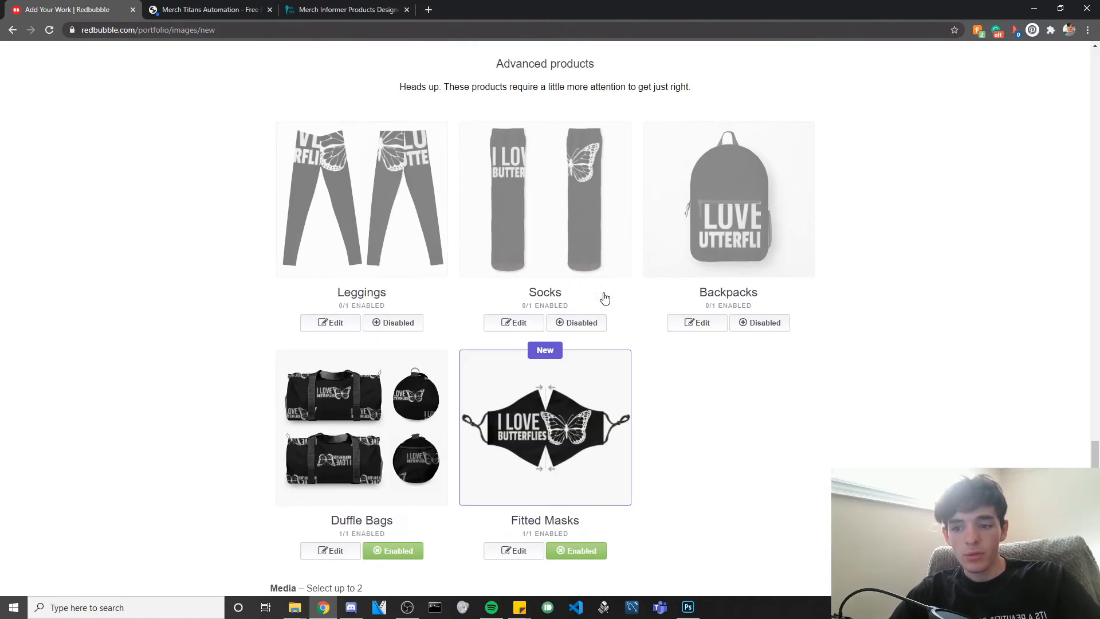
scroll(602, 298, down, 7)
scroll(475, 293, up, 2)
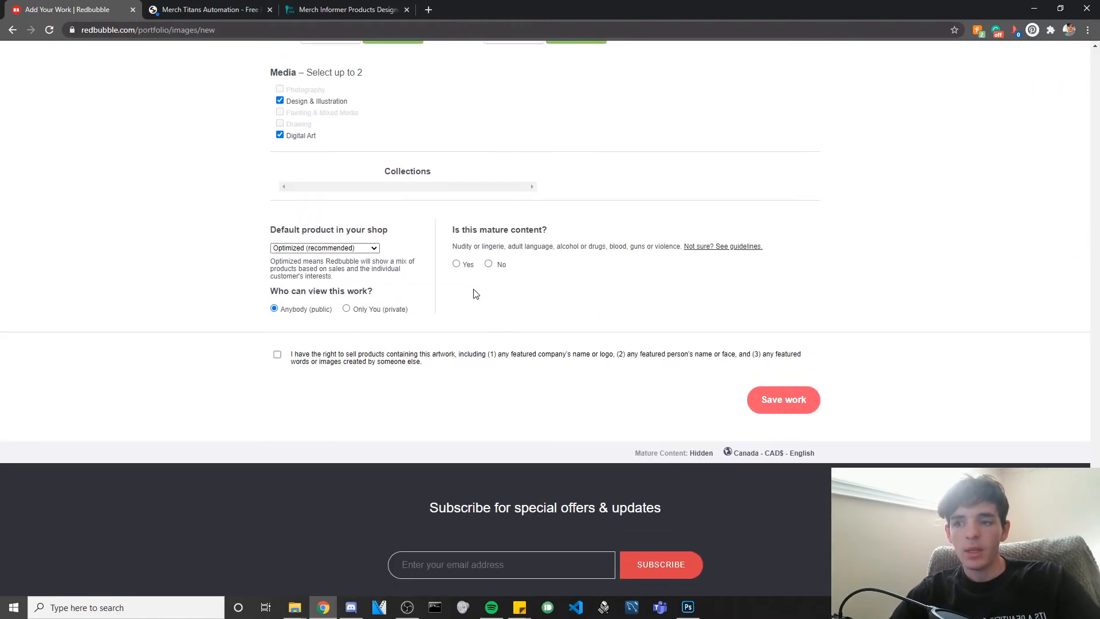
Browse the default shop product options, initially choosing Magnet.
click(332, 248)
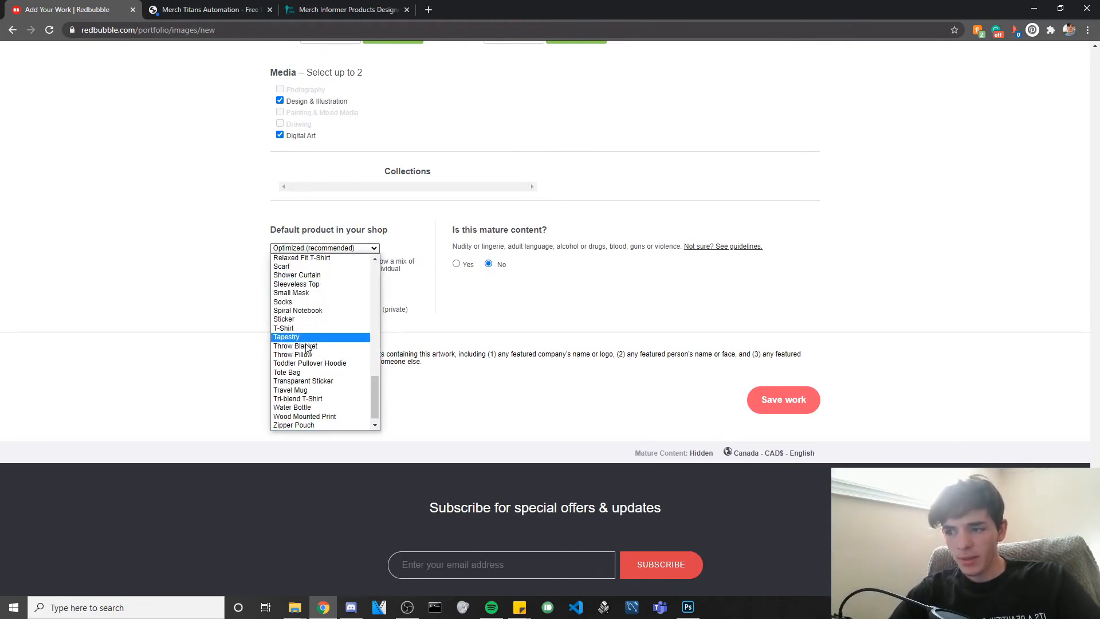
scroll(230, 341, up, 15)
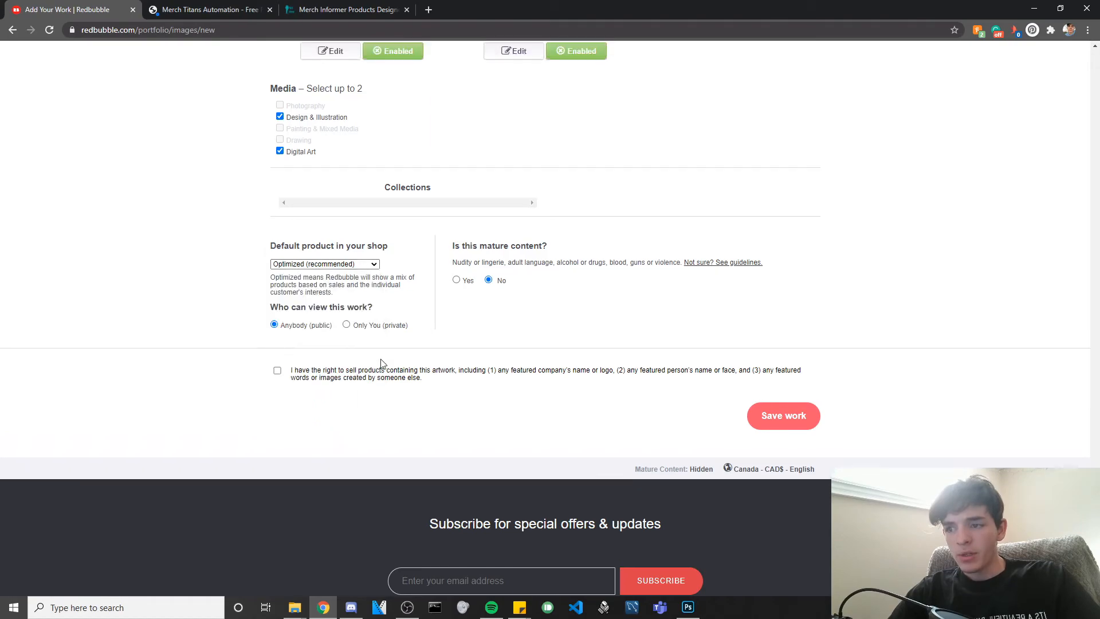
scroll(643, 414, up, 9)
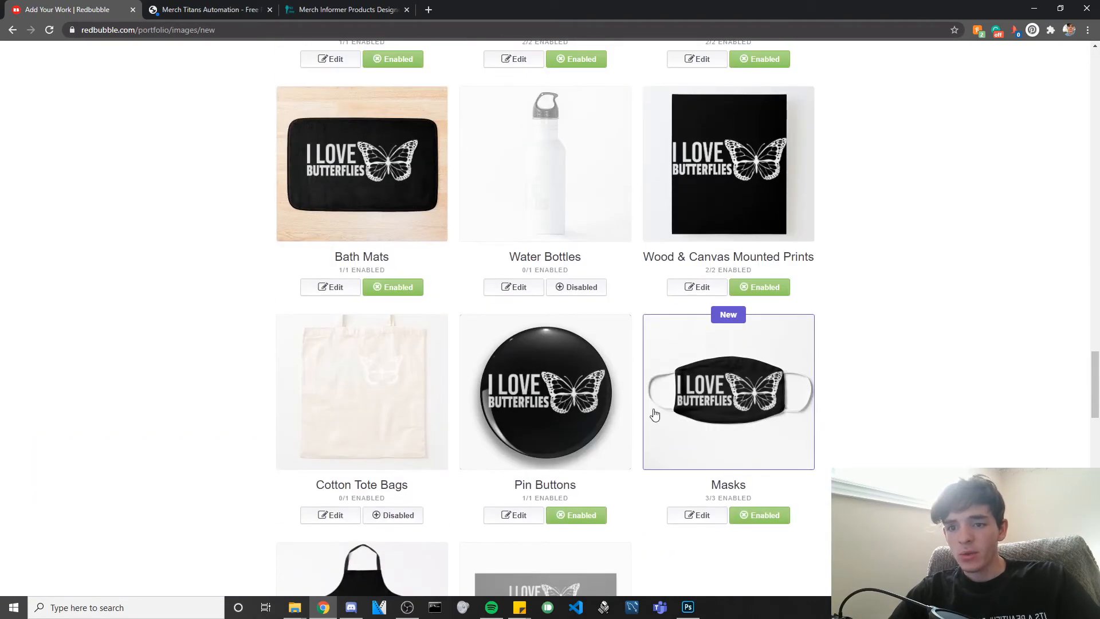
scroll(590, 355, up, 20)
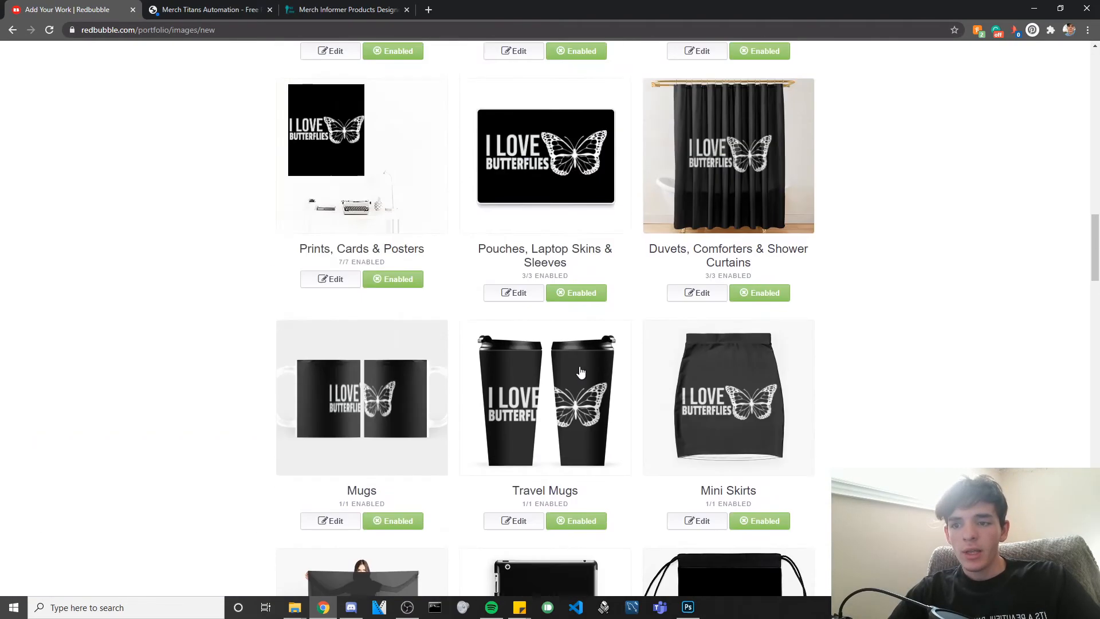
scroll(579, 373, up, 15)
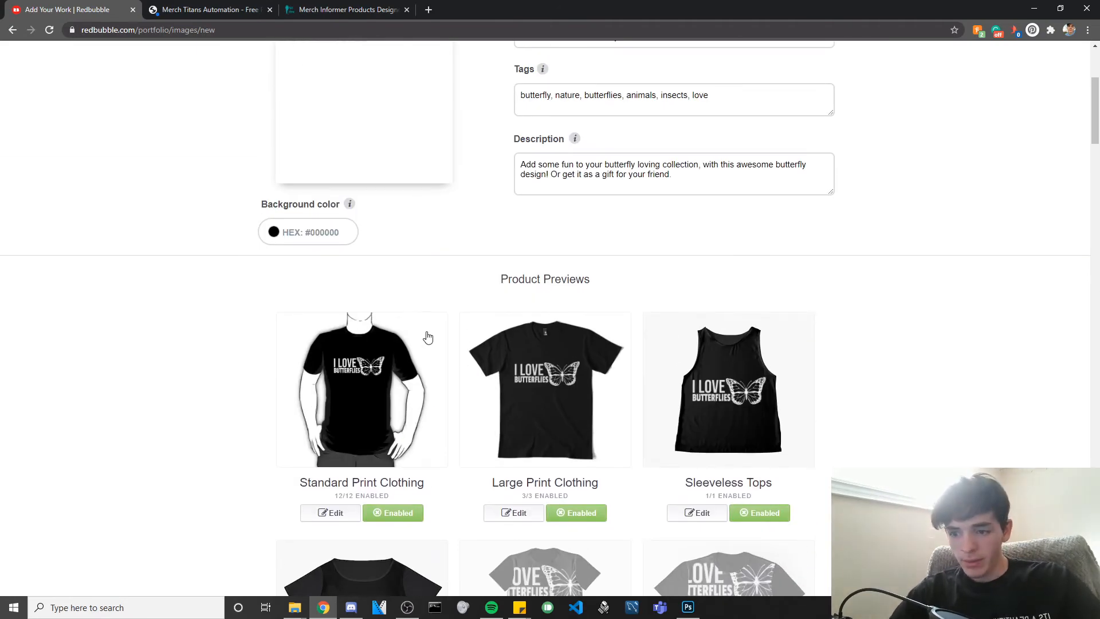
scroll(419, 333, down, 10)
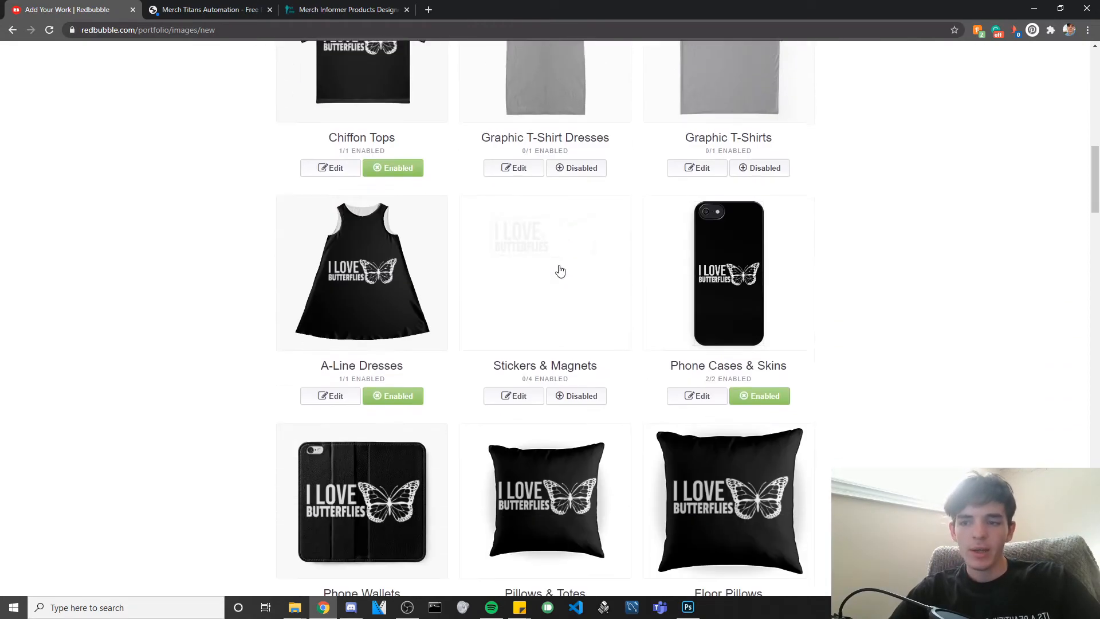
scroll(560, 271, down, 2)
scroll(561, 204, down, 20)
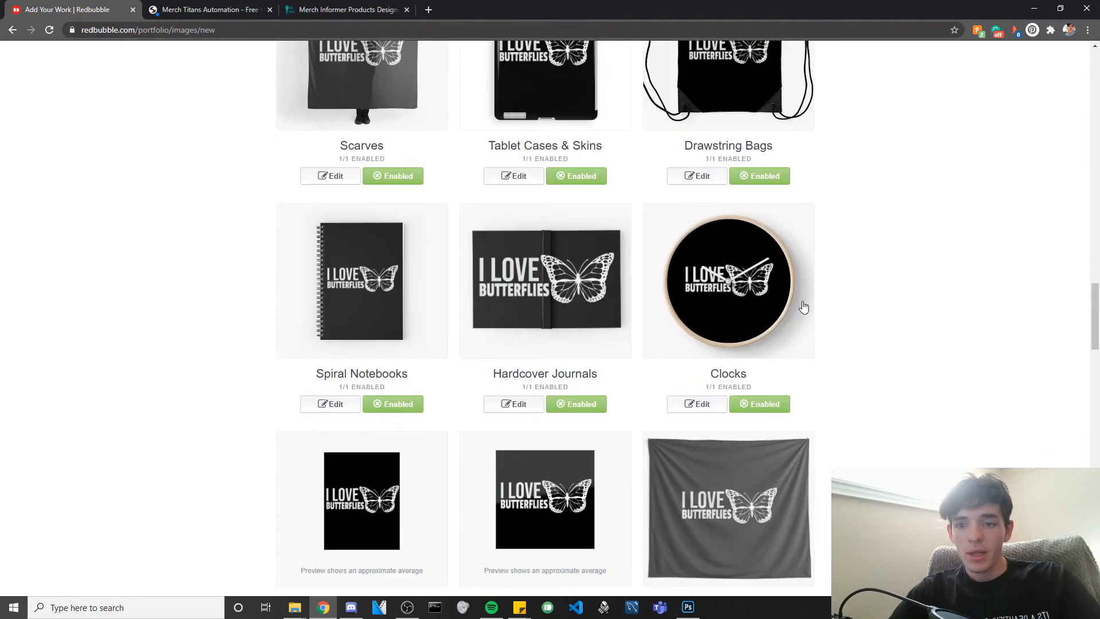
scroll(796, 302, down, 3)
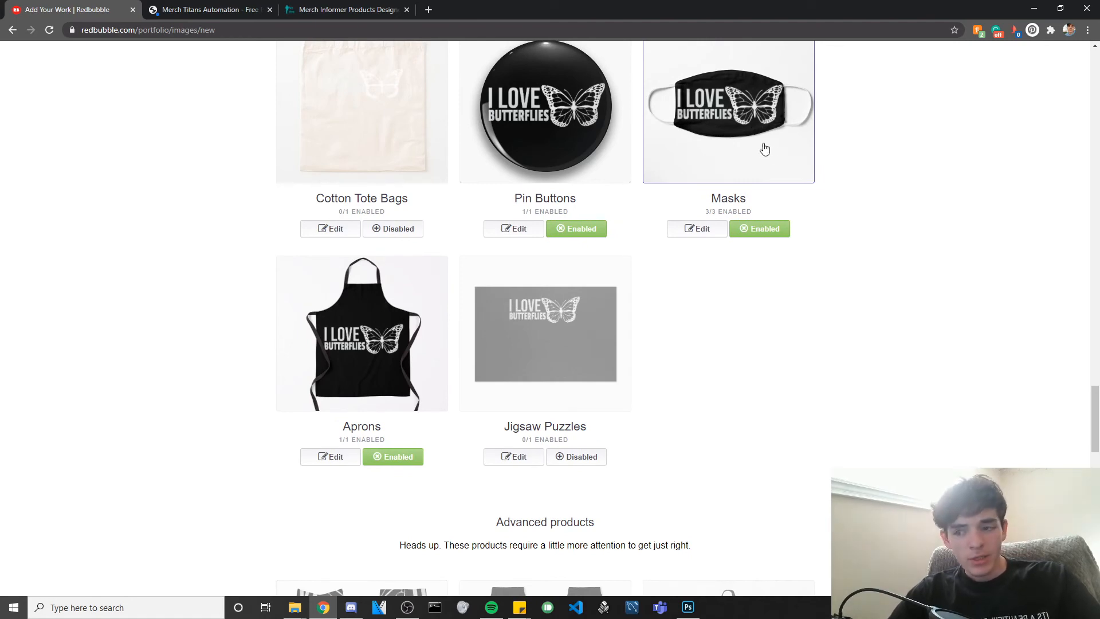
scroll(741, 213, down, 12)
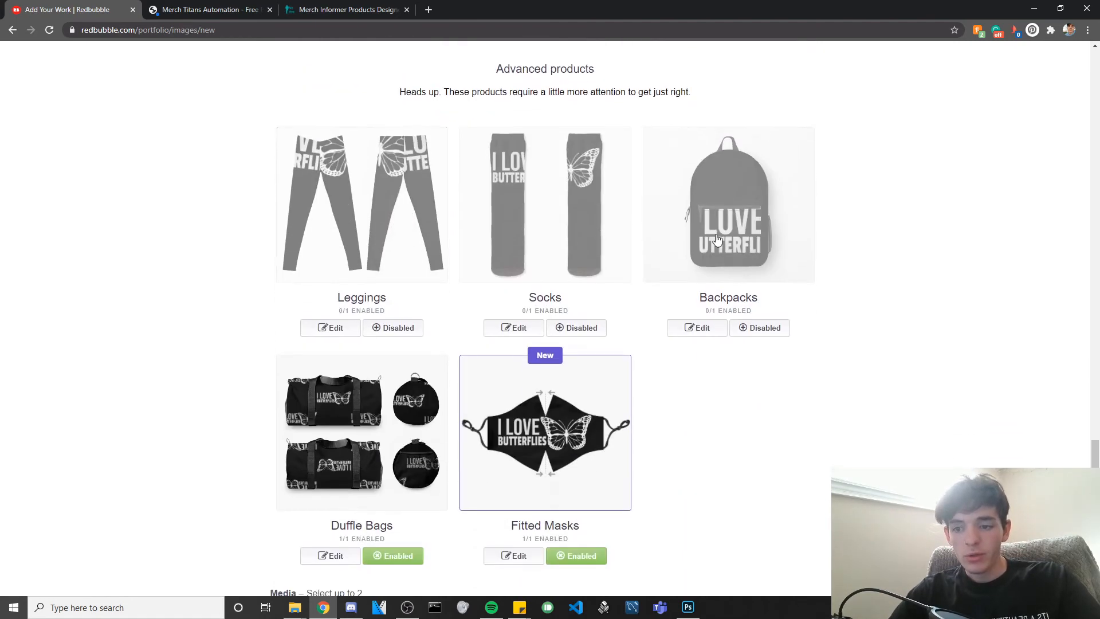
scroll(715, 243, up, 10)
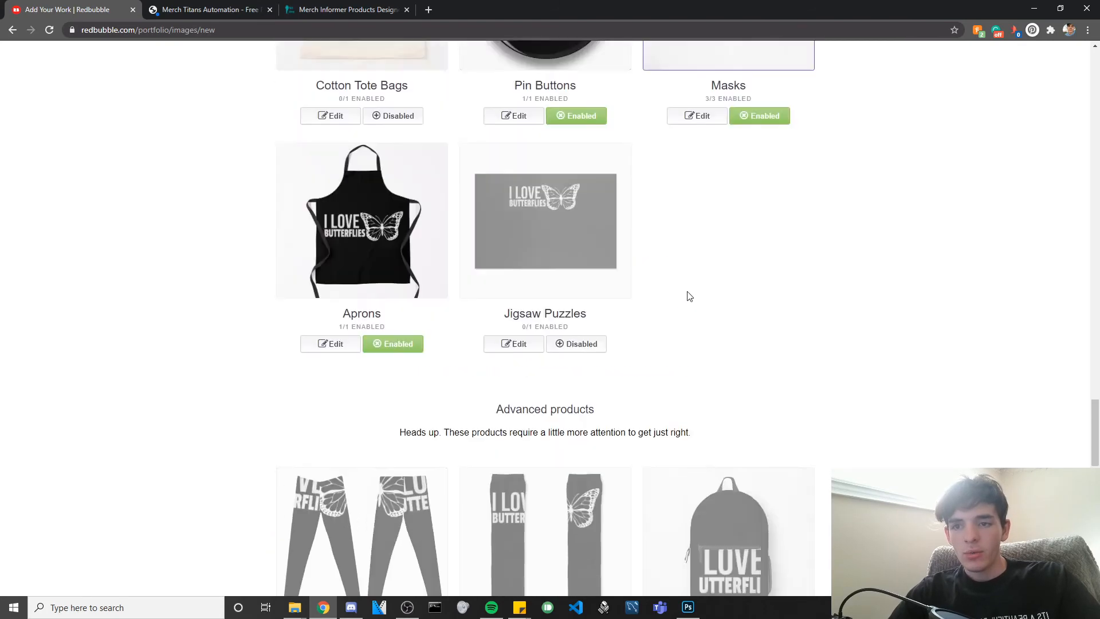
scroll(651, 307, down, 12)
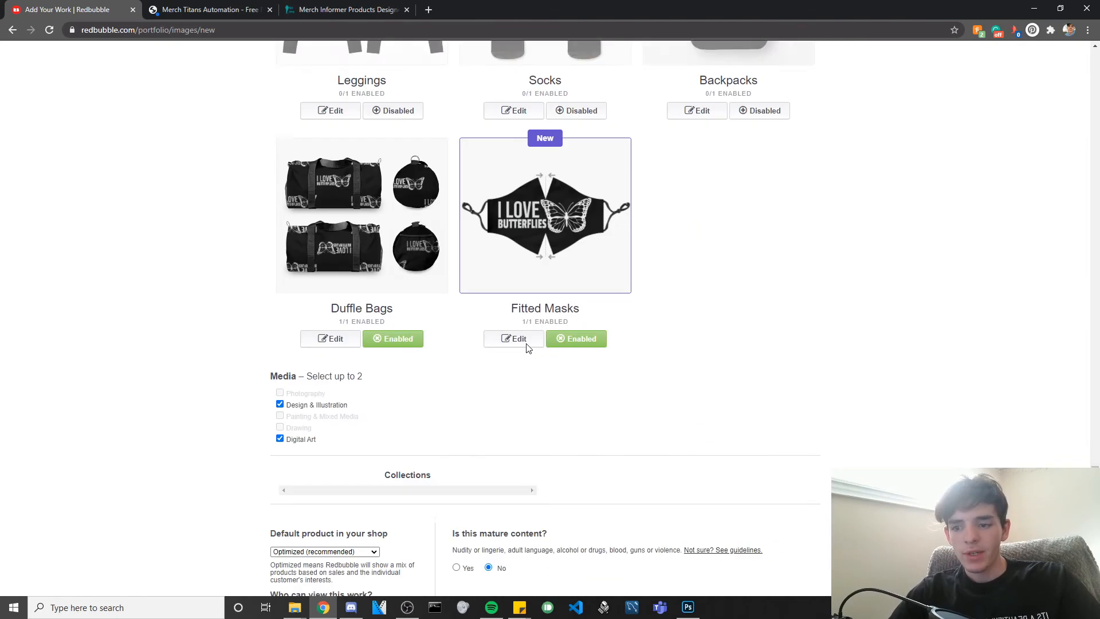
click(361, 476)
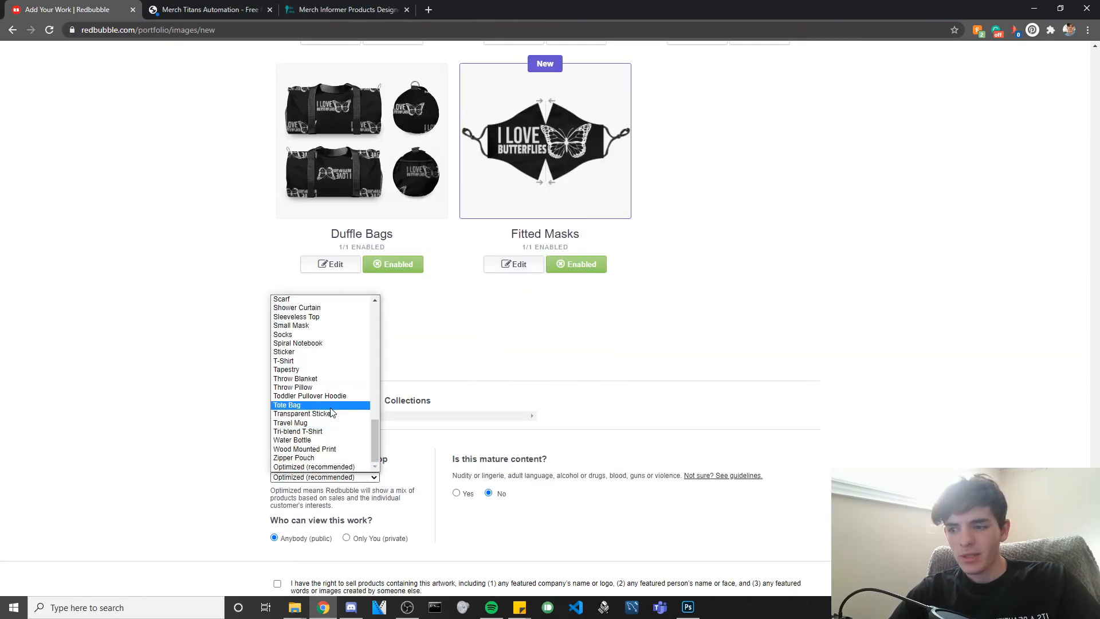
drag(377, 439, 380, 380)
click(304, 414)
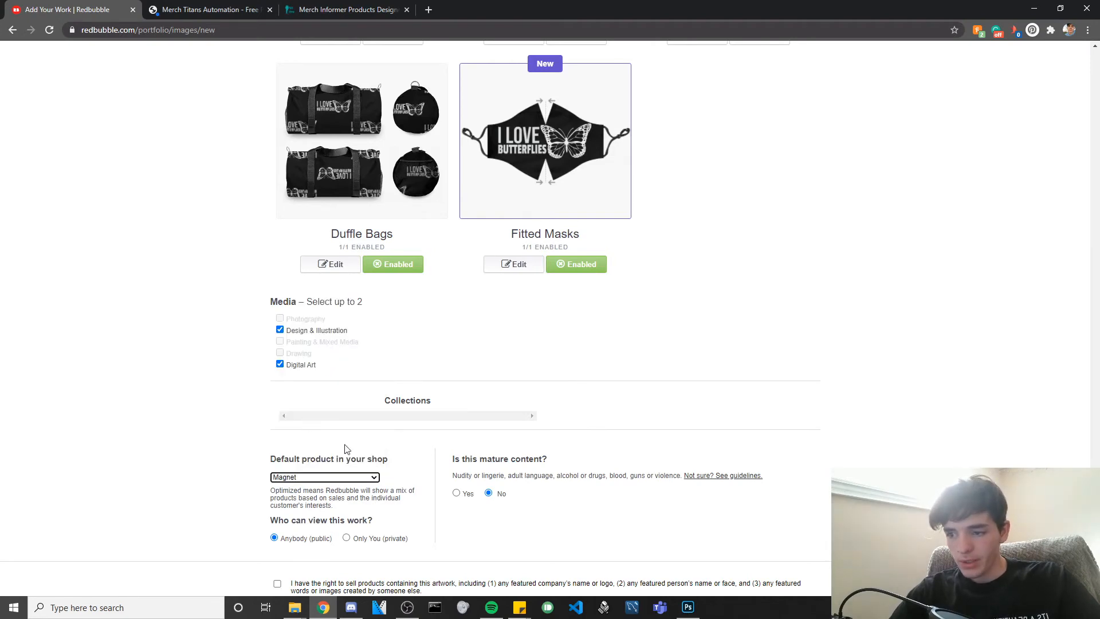
Change the default shop product to Mask.
click(322, 476)
drag(375, 382, 377, 315)
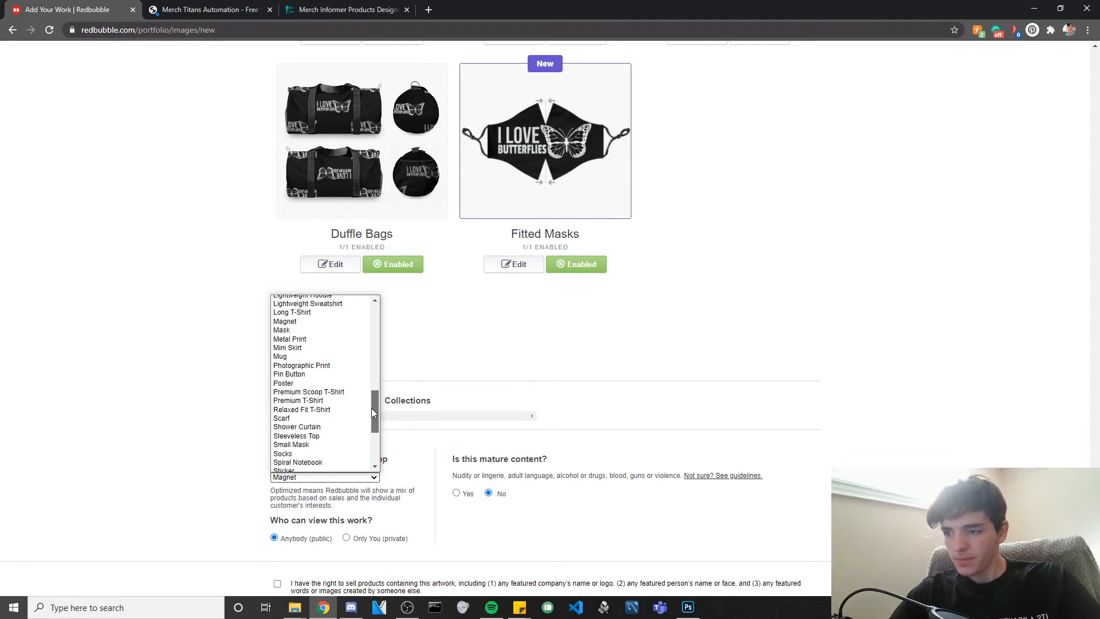
click(284, 349)
Confirm the rights to sell the artwork and save the new work.
scroll(548, 388, down, 2)
scroll(516, 381, down, 2)
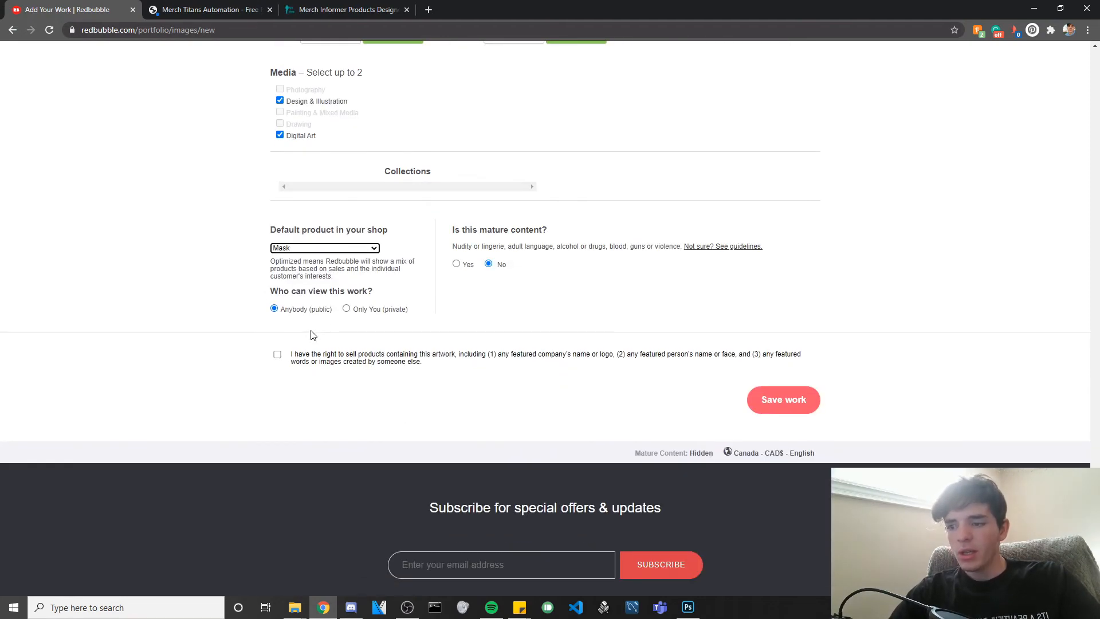
click(277, 356)
scroll(470, 401, up, 2)
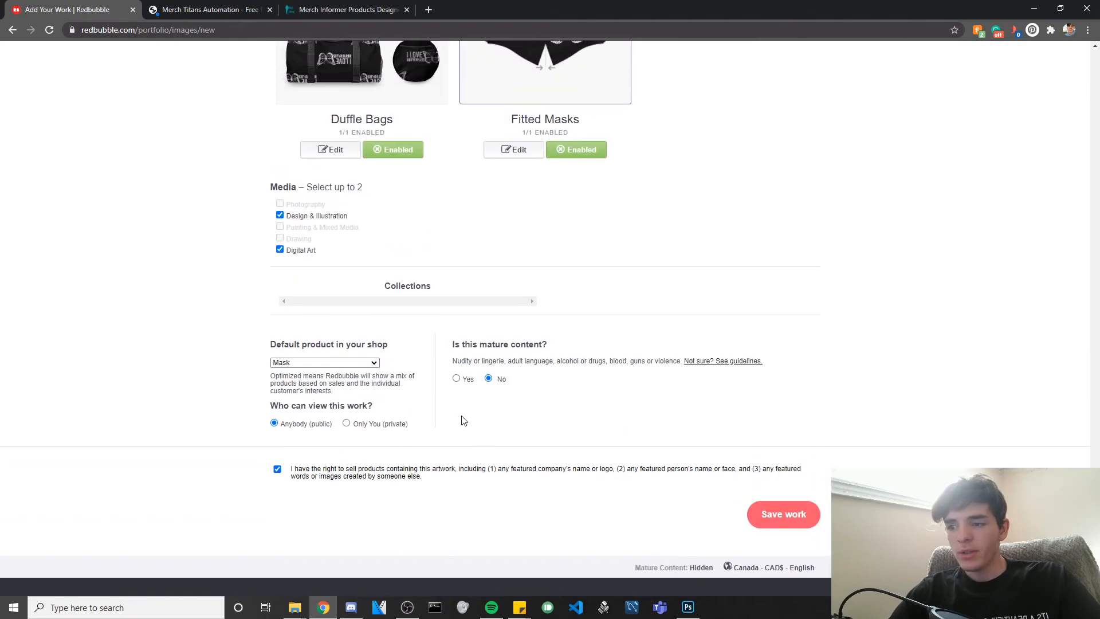
click(783, 516)
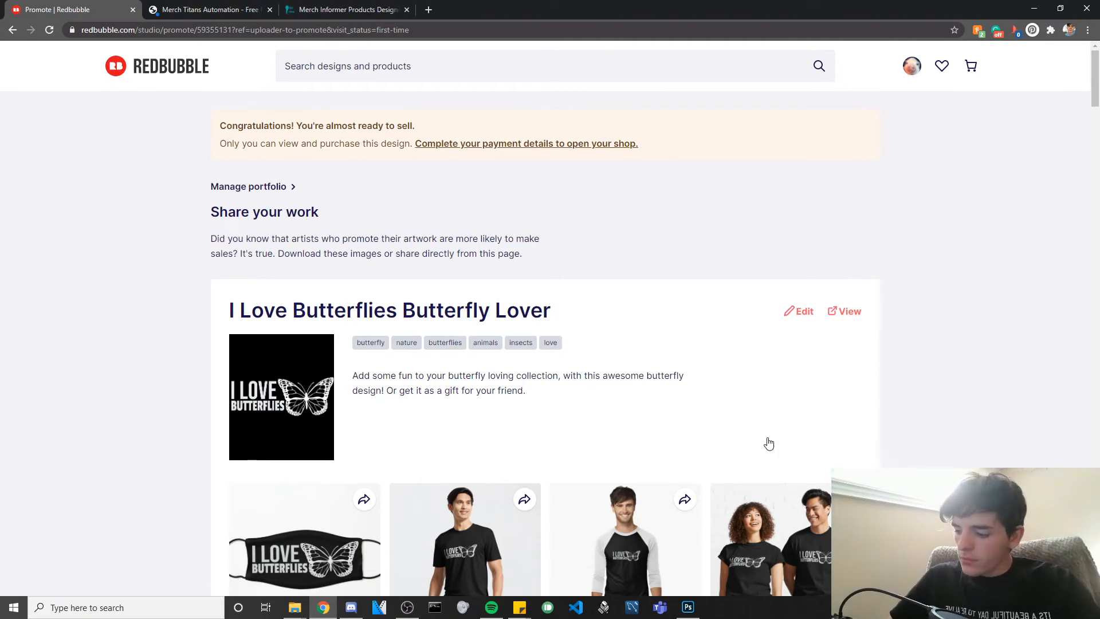
Go to Manage Portfolio from the account avatar menu.
click(910, 68)
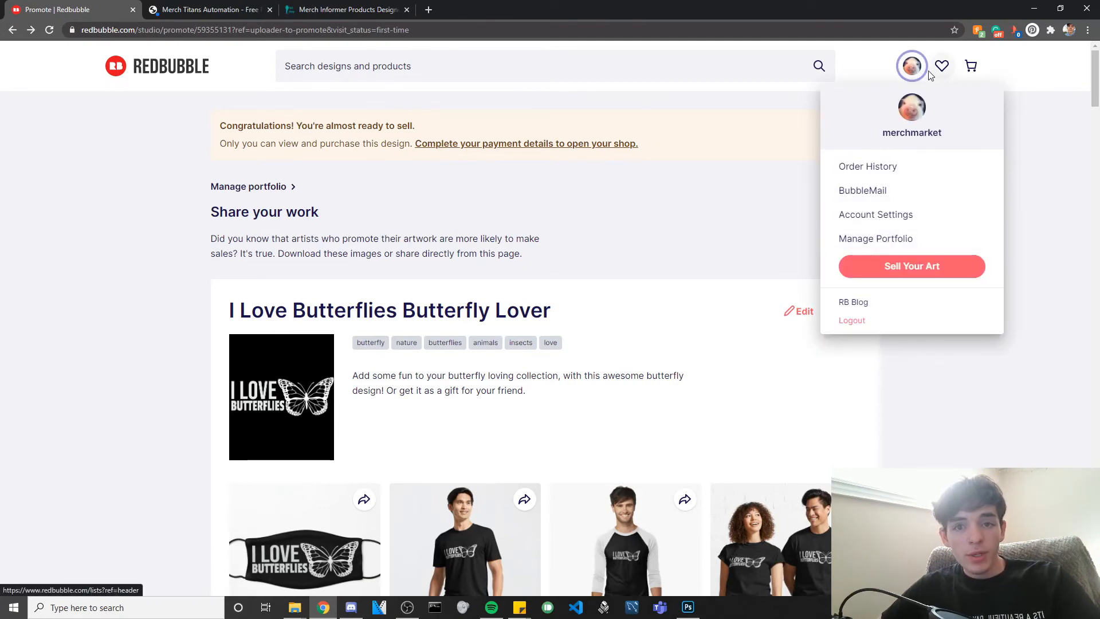
click(898, 239)
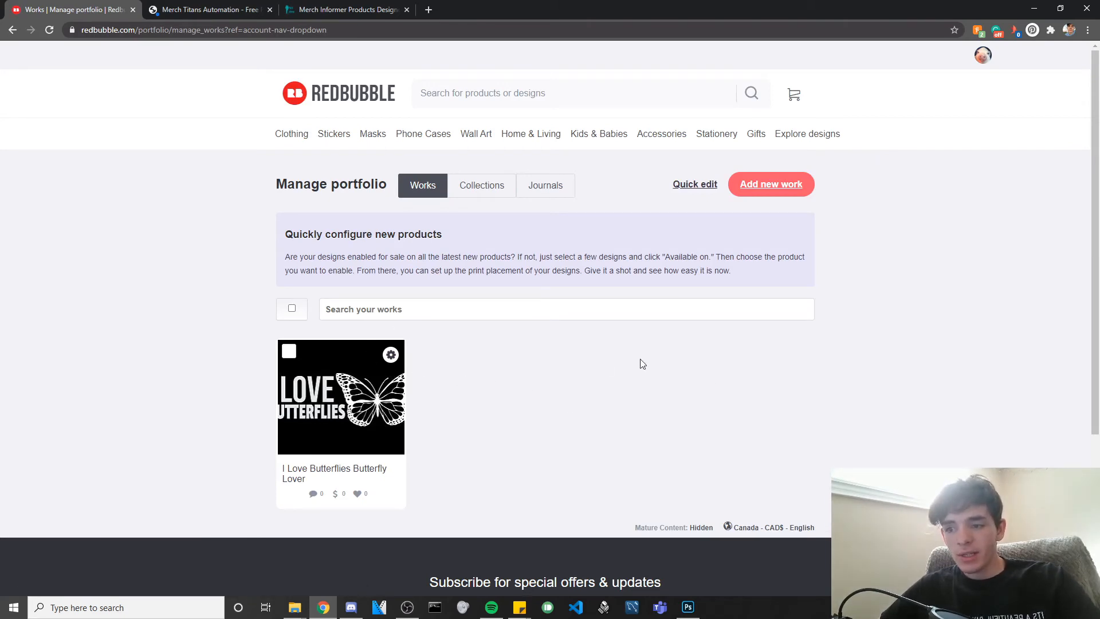
Copy the settings of the I Love Butterflies Butterfly Lover work into a new work.
click(391, 356)
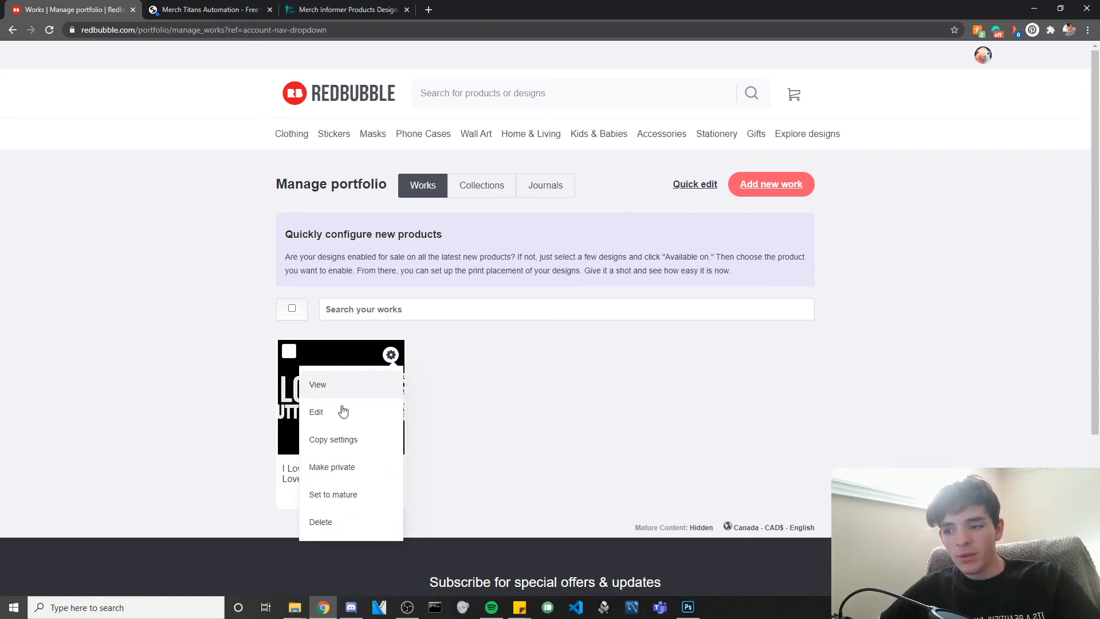
click(340, 441)
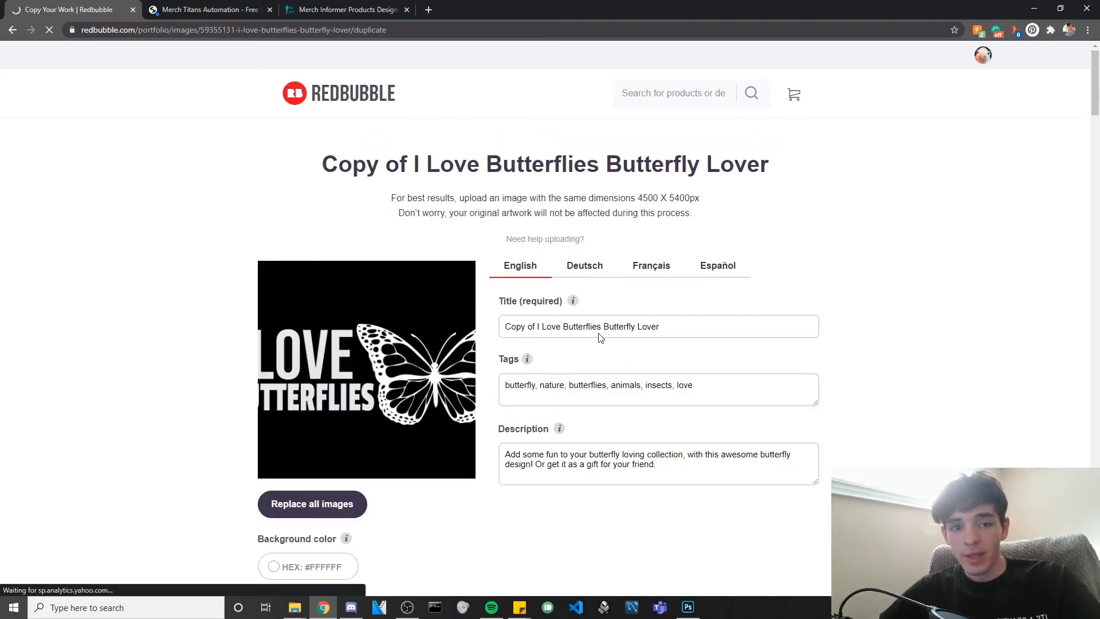
Replace all images with the black-lettered butterfly design, staying on the page.
click(347, 519)
click(650, 97)
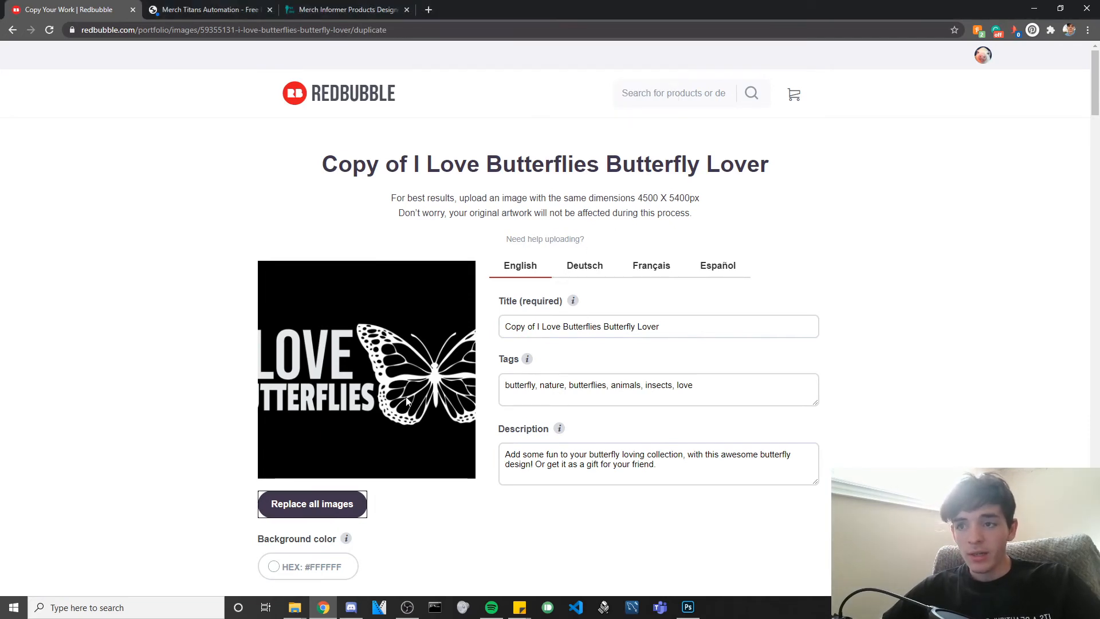
click(321, 505)
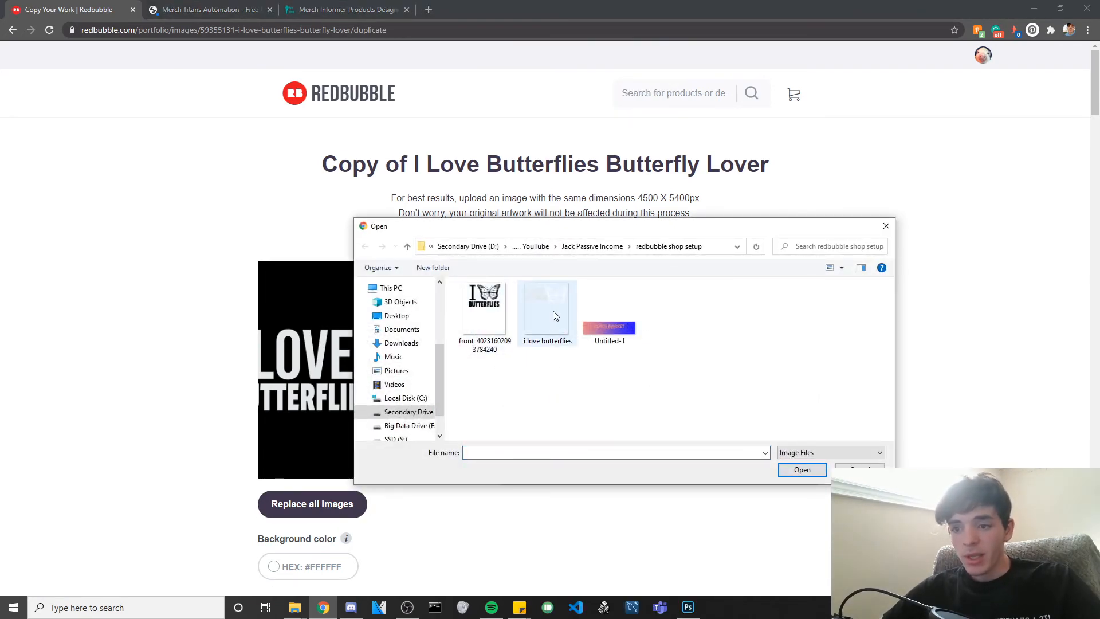
double_click(476, 323)
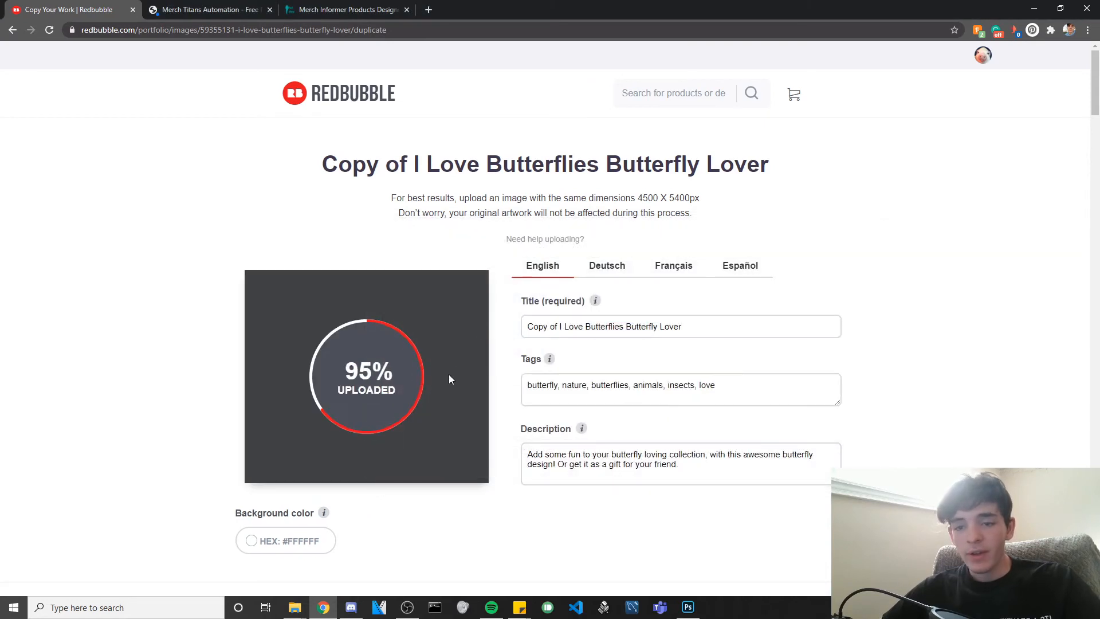
scroll(448, 373, down, 1)
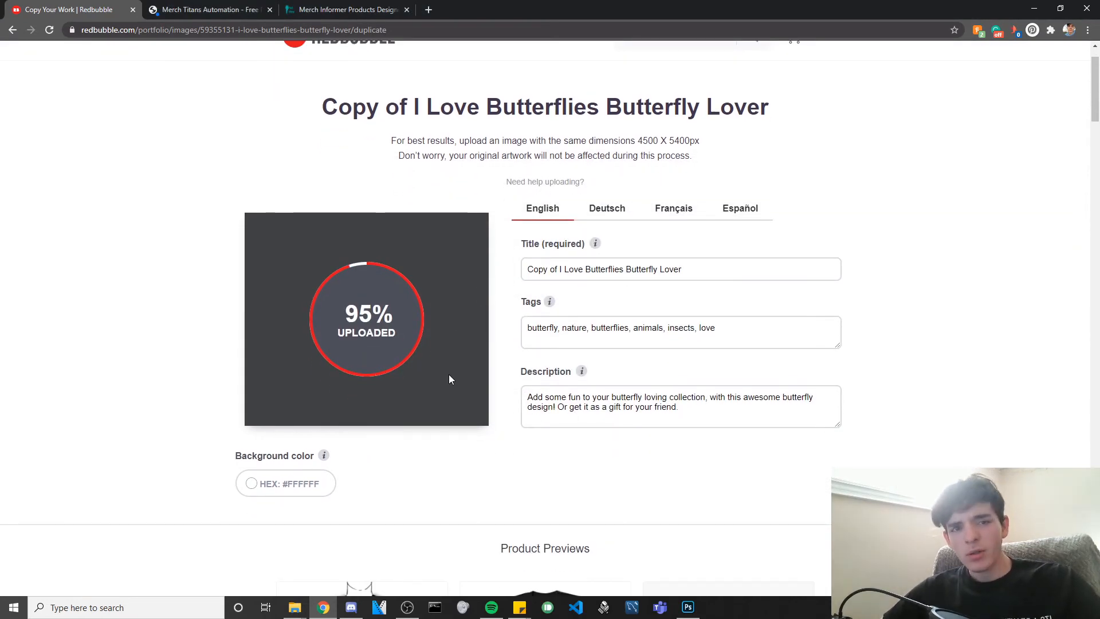
scroll(352, 398, down, 4)
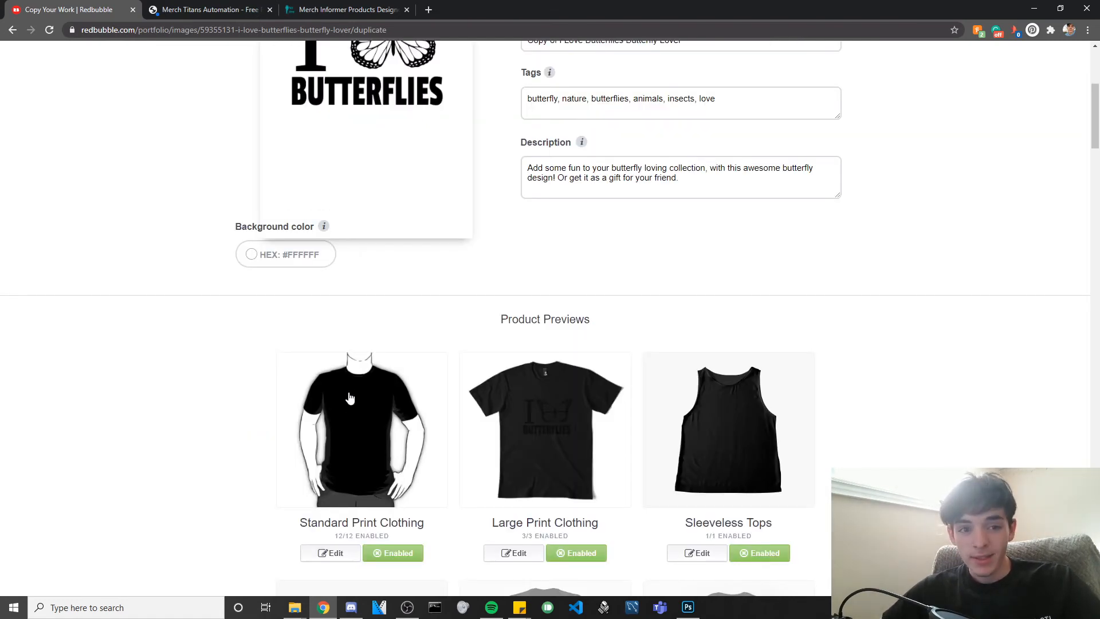
scroll(348, 400, up, 3)
Try a black background colour, then reset it to white #FFFFFF.
click(289, 426)
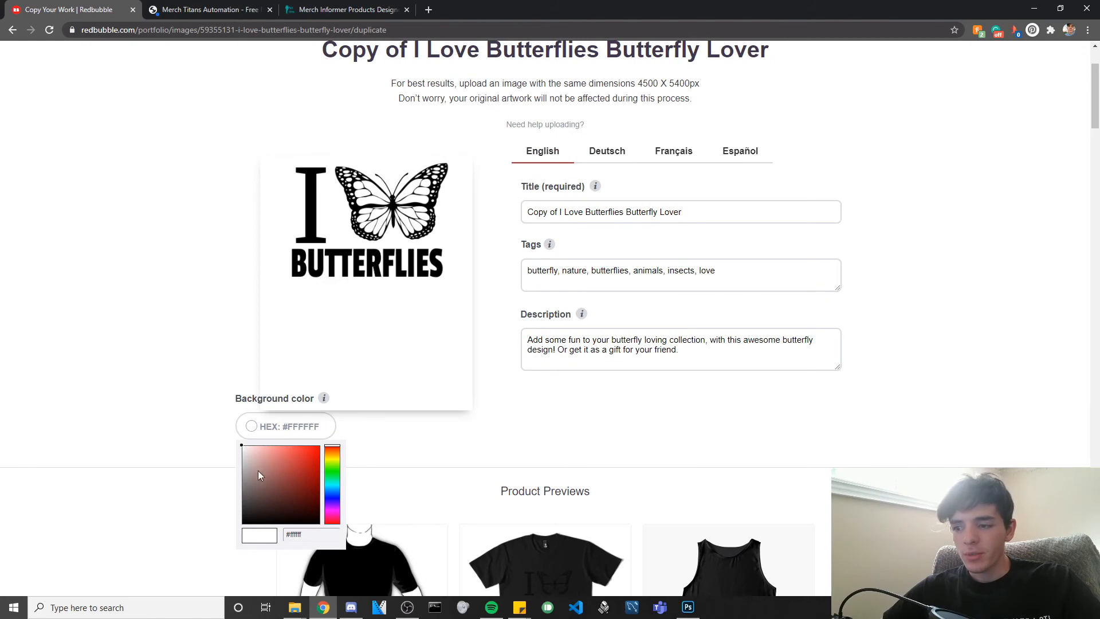
drag(212, 575, 138, 512)
click(123, 498)
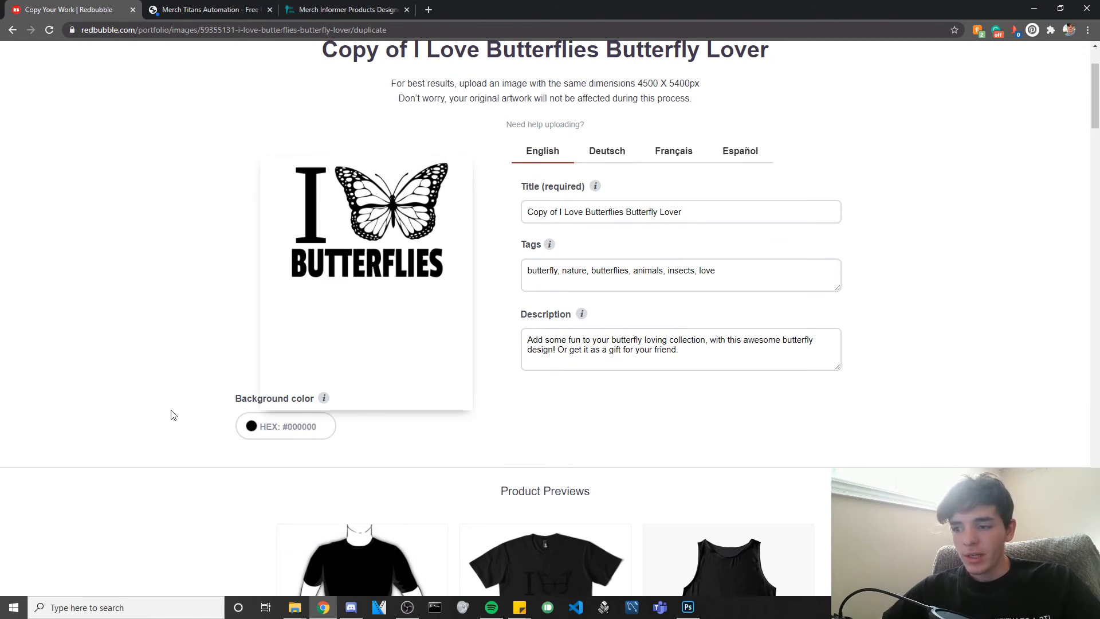
scroll(172, 413, down, 2)
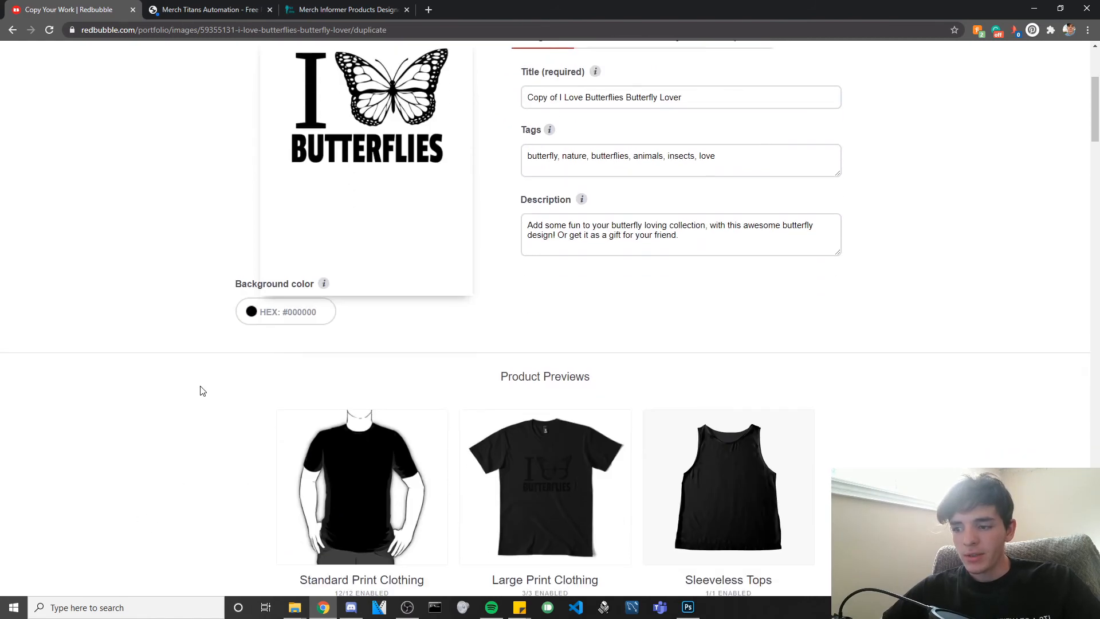
click(275, 312)
drag(172, 279, 166, 287)
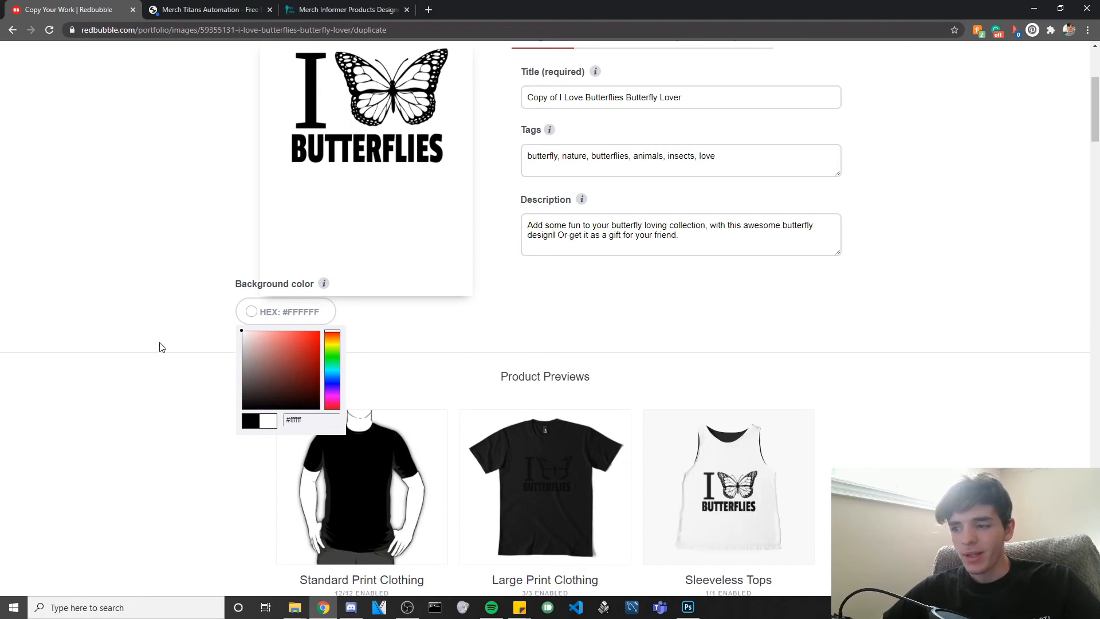
click(162, 345)
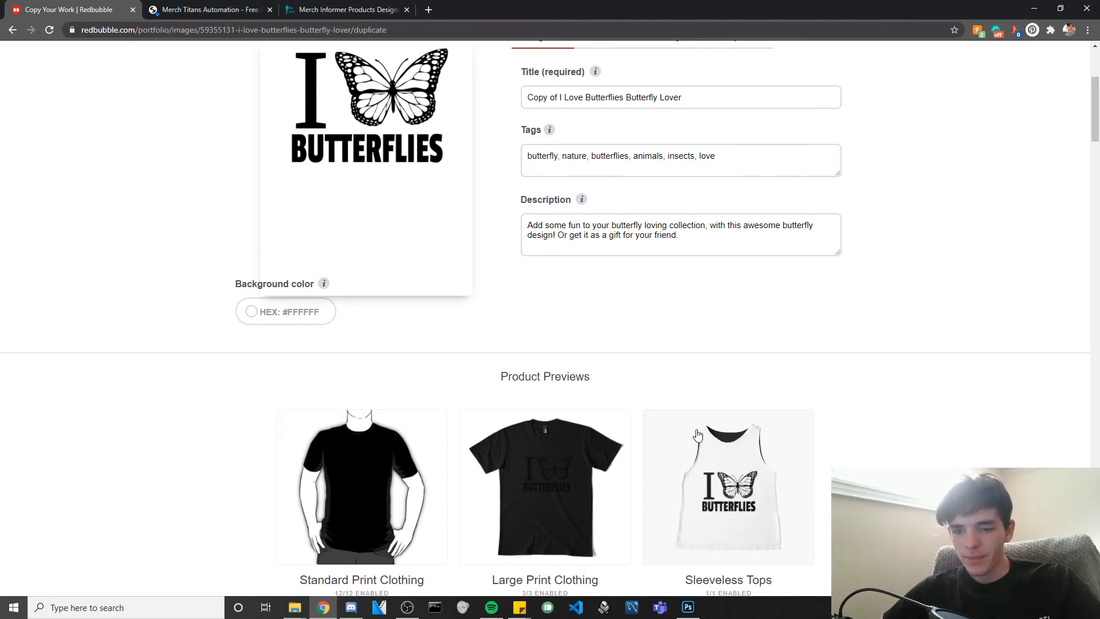
Make white the default shirt colour for Standard Print Clothing and apply the change.
scroll(698, 435, down, 1)
scroll(579, 393, up, 3)
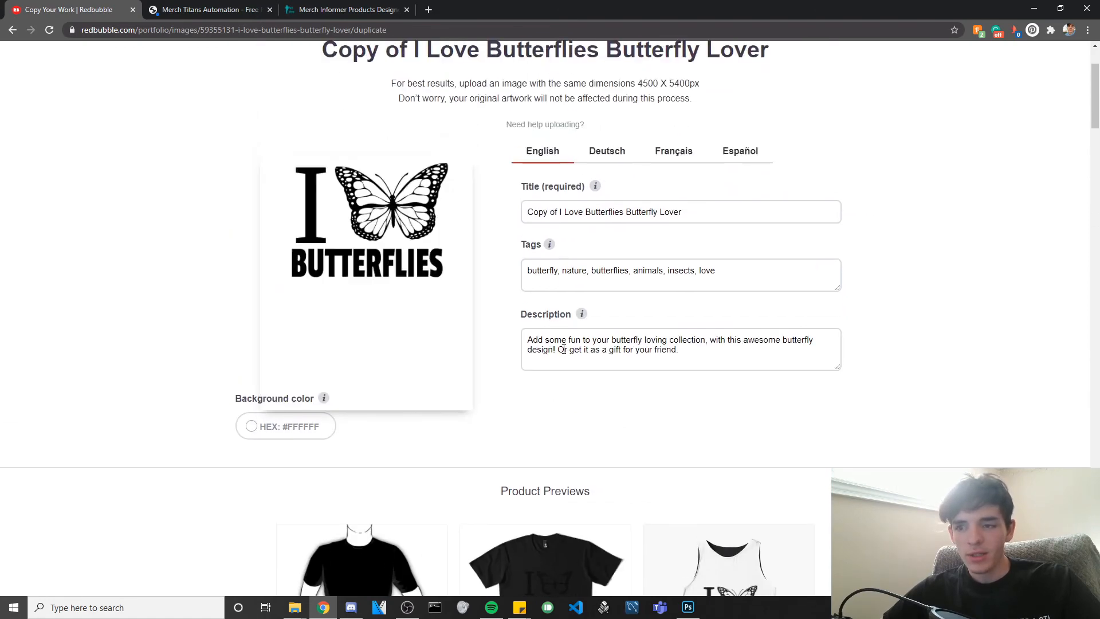
scroll(564, 349, down, 4)
click(347, 497)
scroll(720, 520, down, 2)
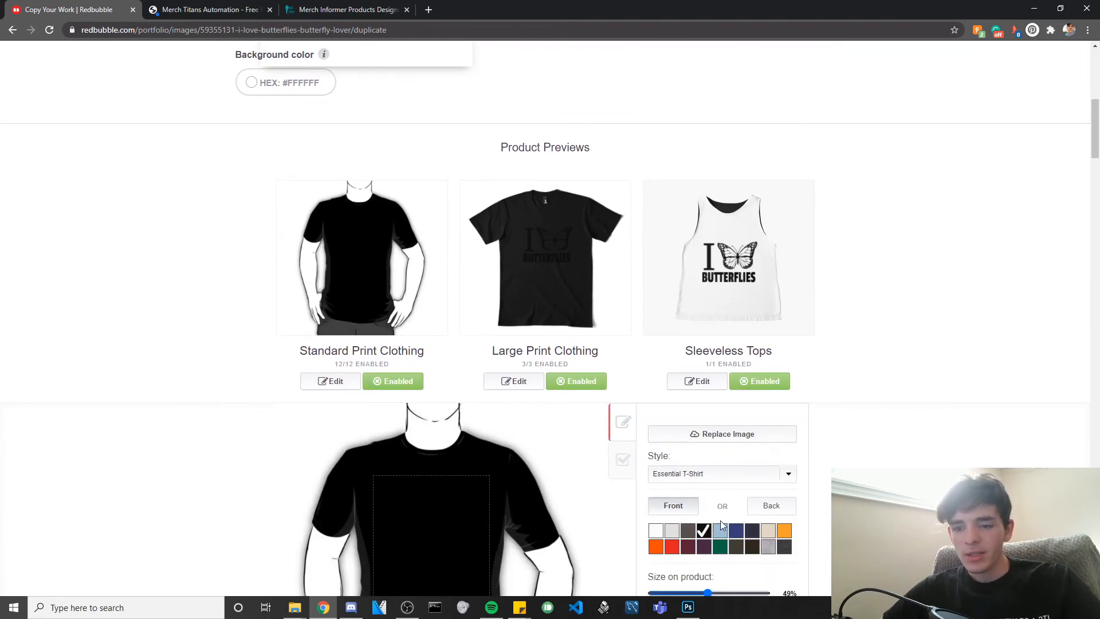
click(655, 531)
scroll(736, 521, down, 3)
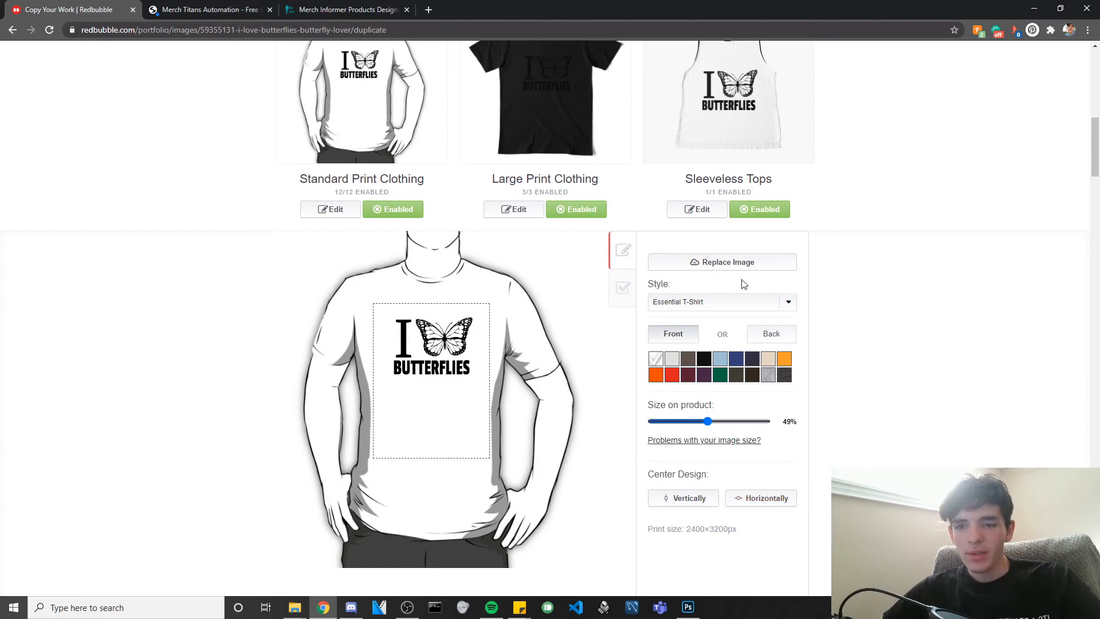
scroll(728, 321, down, 3)
click(747, 459)
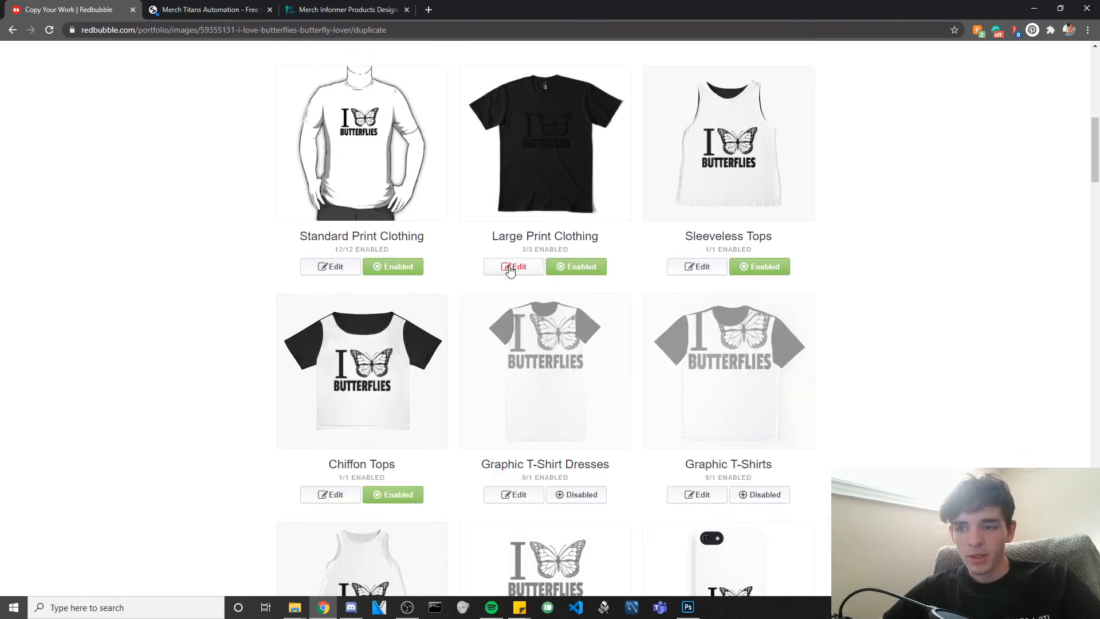
Make white the default shirt colour for Large Print Clothing and apply the change.
click(512, 267)
scroll(711, 410, down, 2)
click(667, 401)
scroll(728, 513, down, 1)
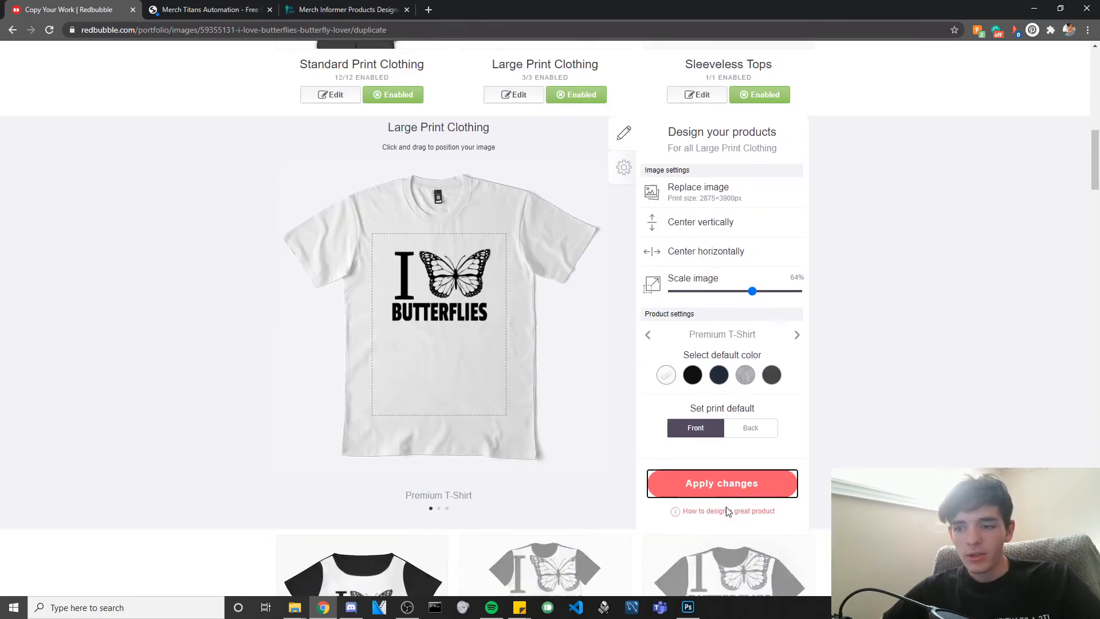
click(723, 488)
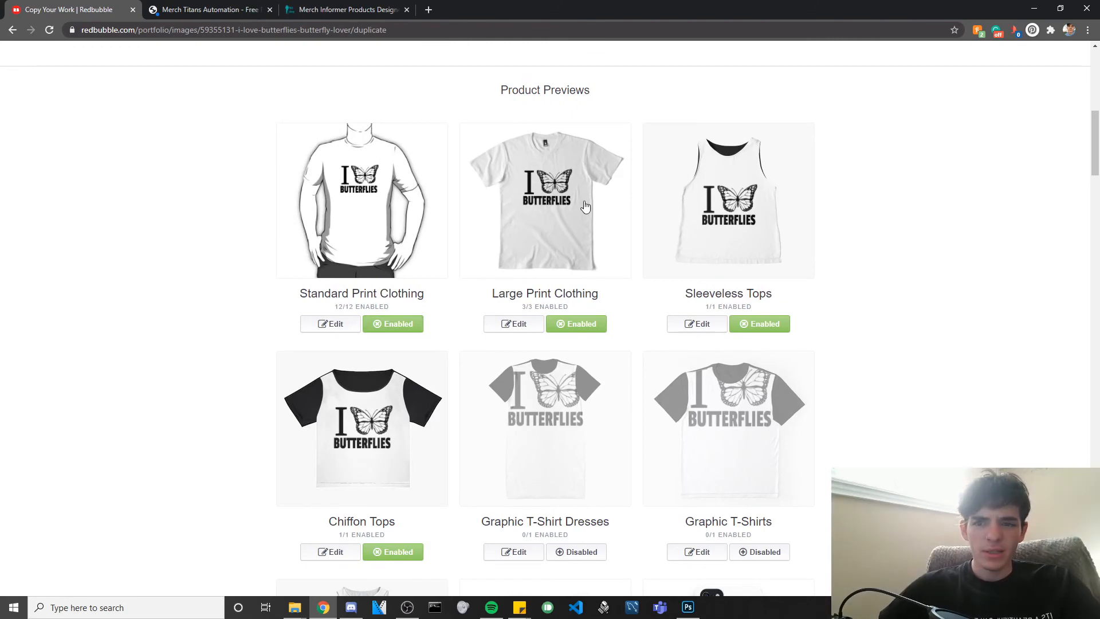
Switch the Stickers & Magnets products from Disabled to enabled in the Product Previews.
scroll(587, 212, down, 7)
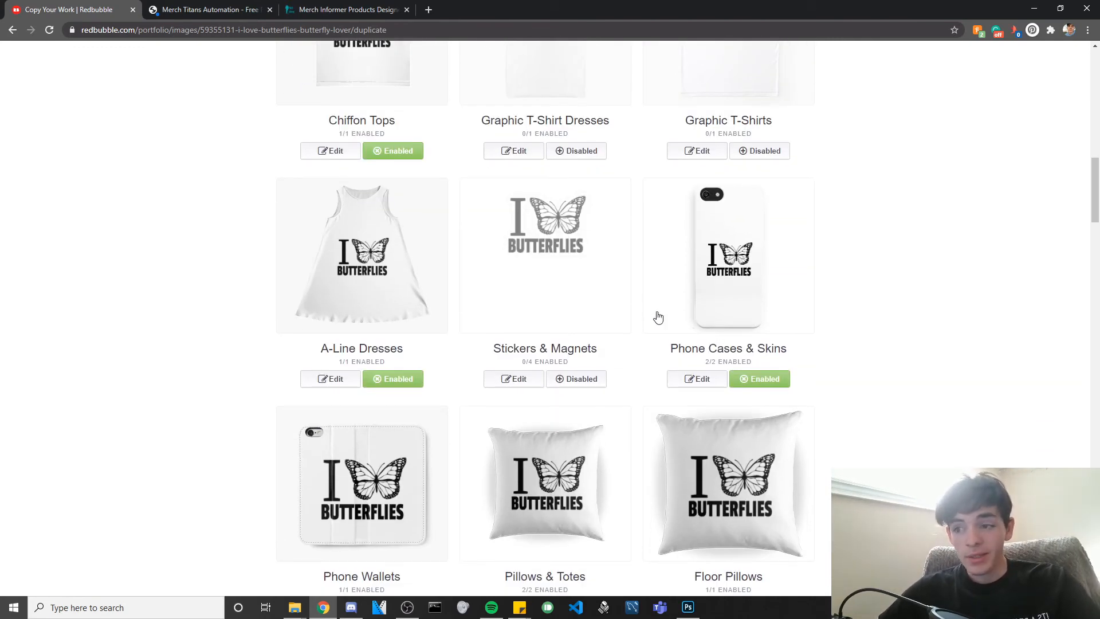
scroll(361, 306, down, 2)
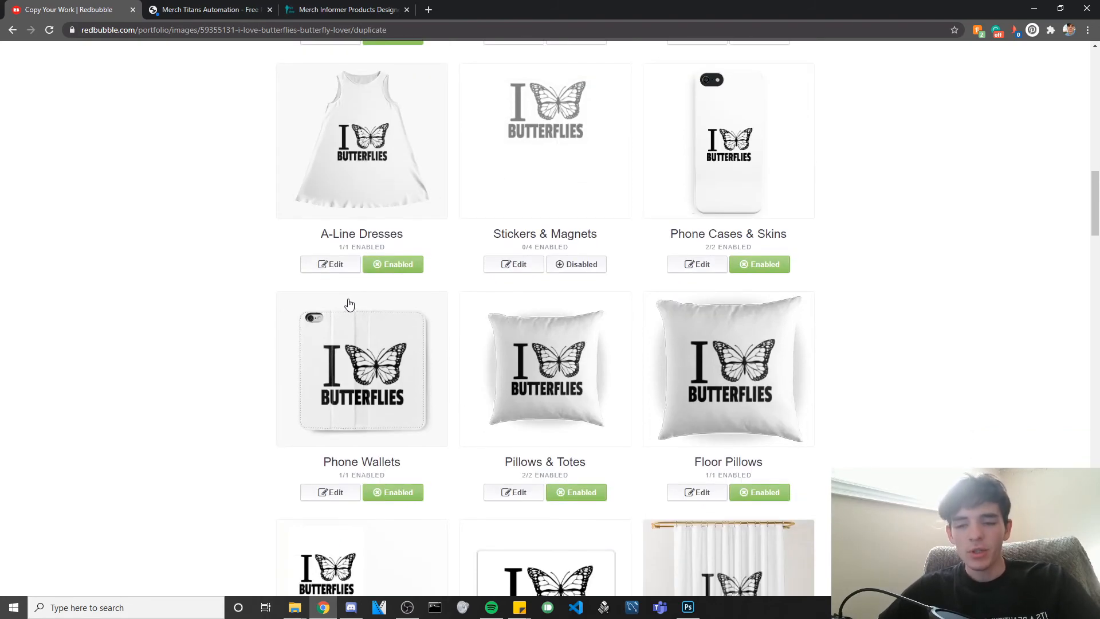
scroll(355, 305, down, 2)
scroll(344, 304, down, 1)
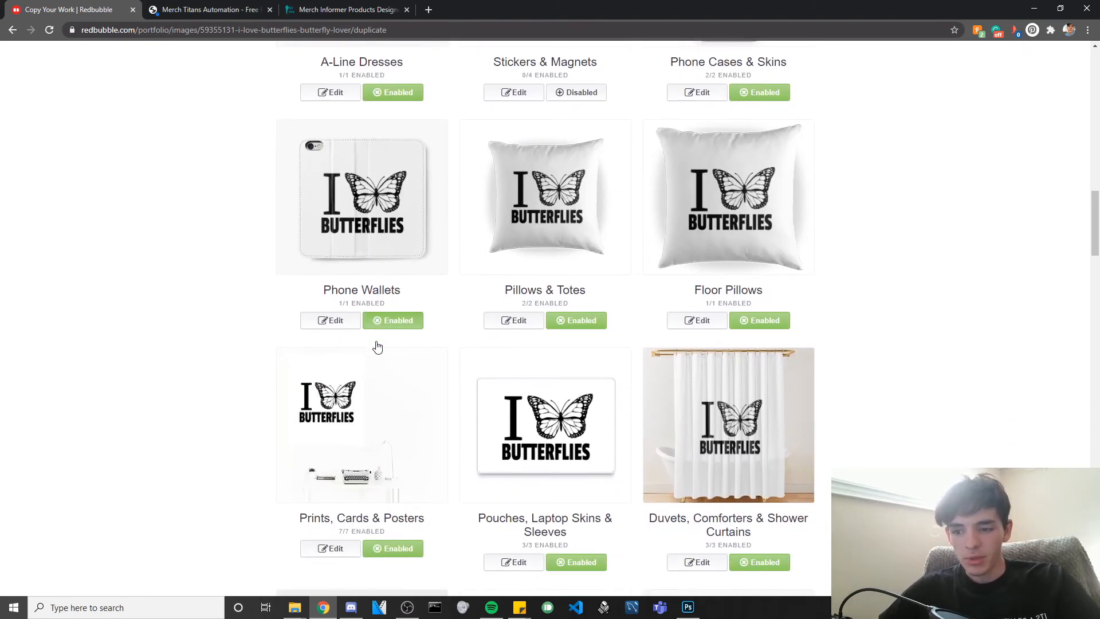
scroll(376, 346, up, 7)
scroll(633, 407, up, 2)
scroll(730, 395, down, 2)
click(595, 495)
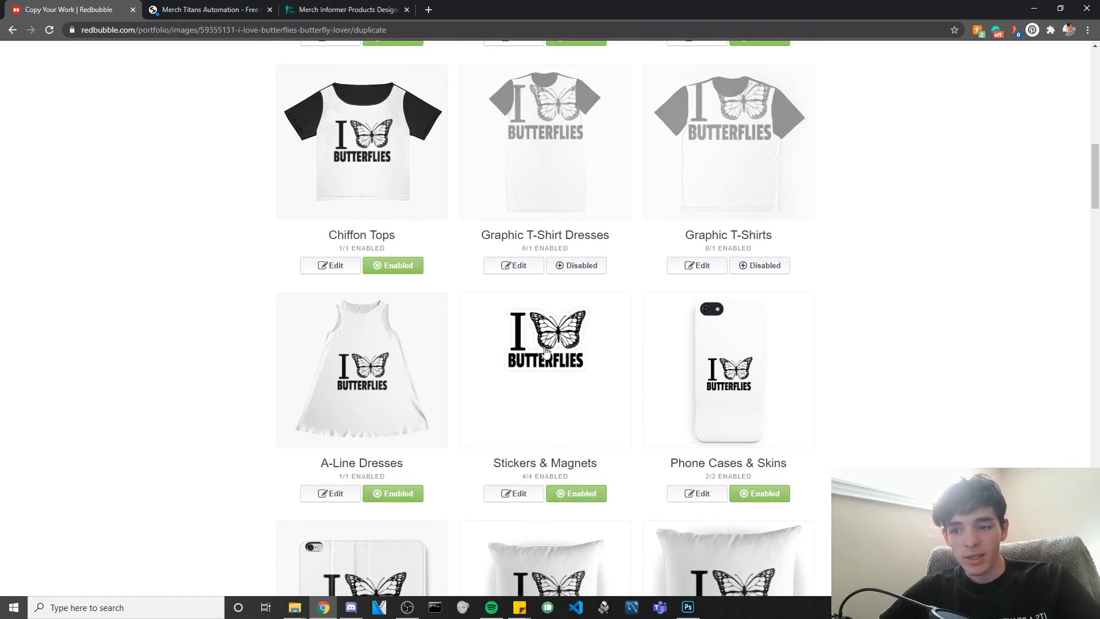
scroll(549, 348, down, 3)
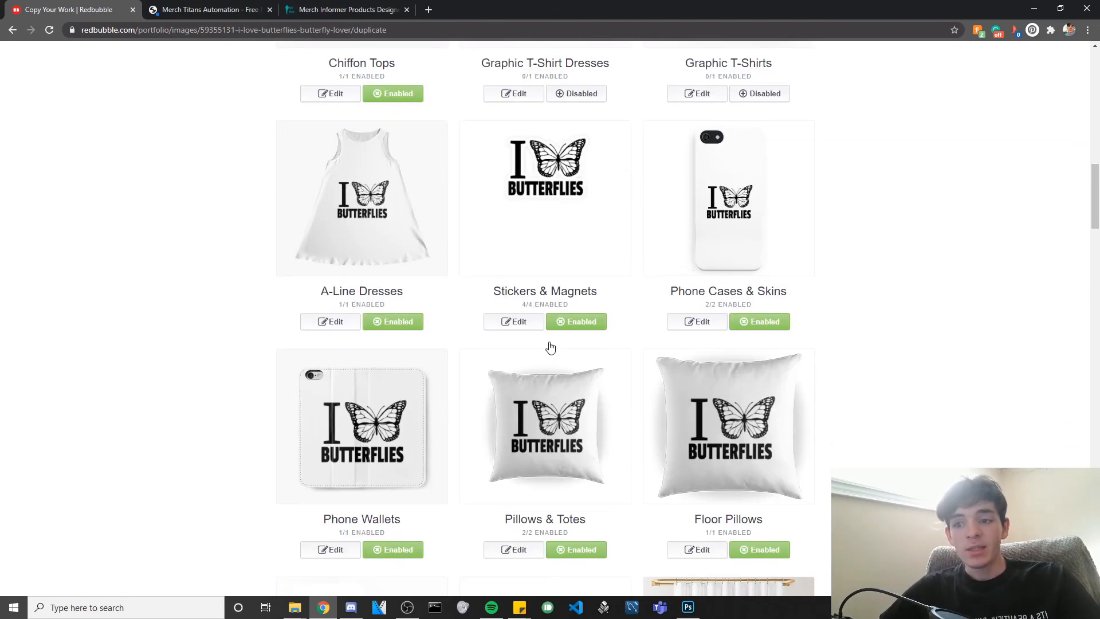
scroll(570, 355, up, 10)
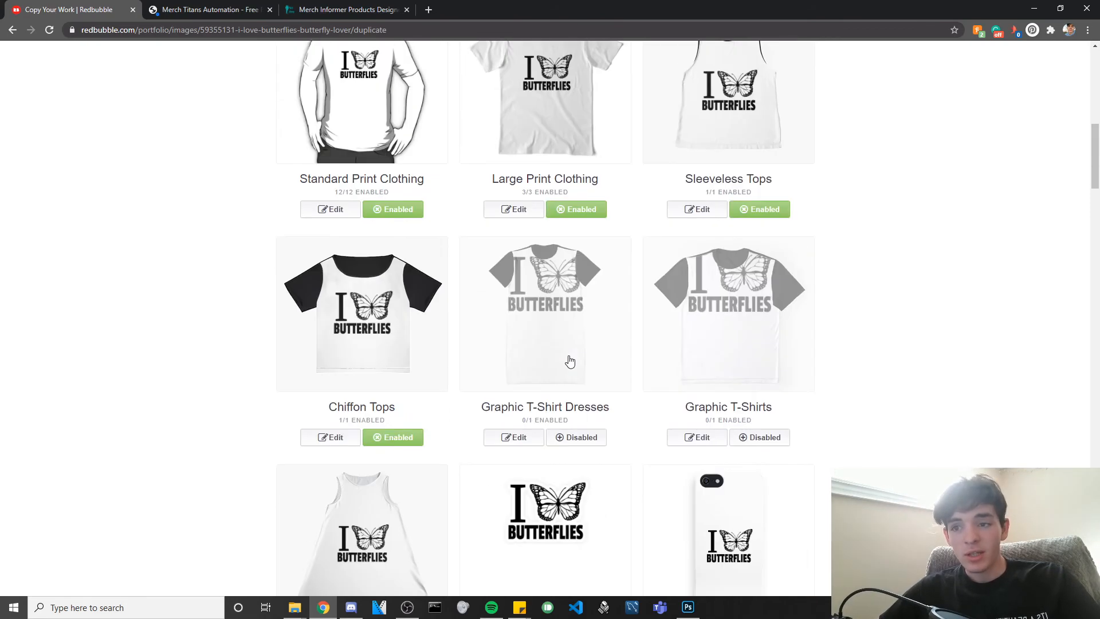
scroll(570, 370, down, 9)
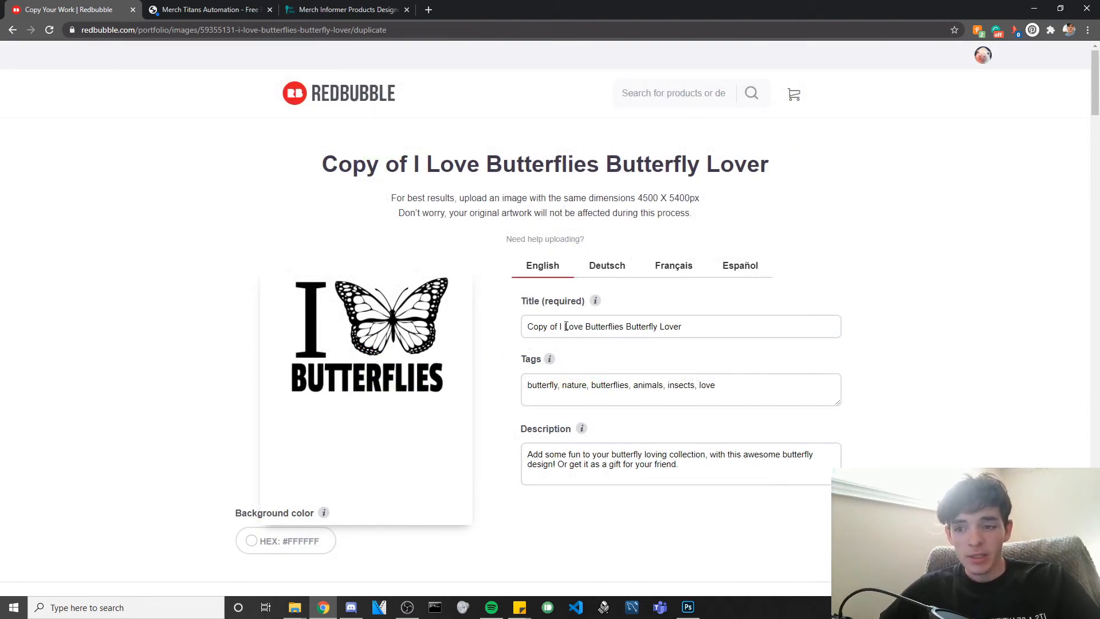
drag(565, 326, 504, 335)
key(BackSpace)
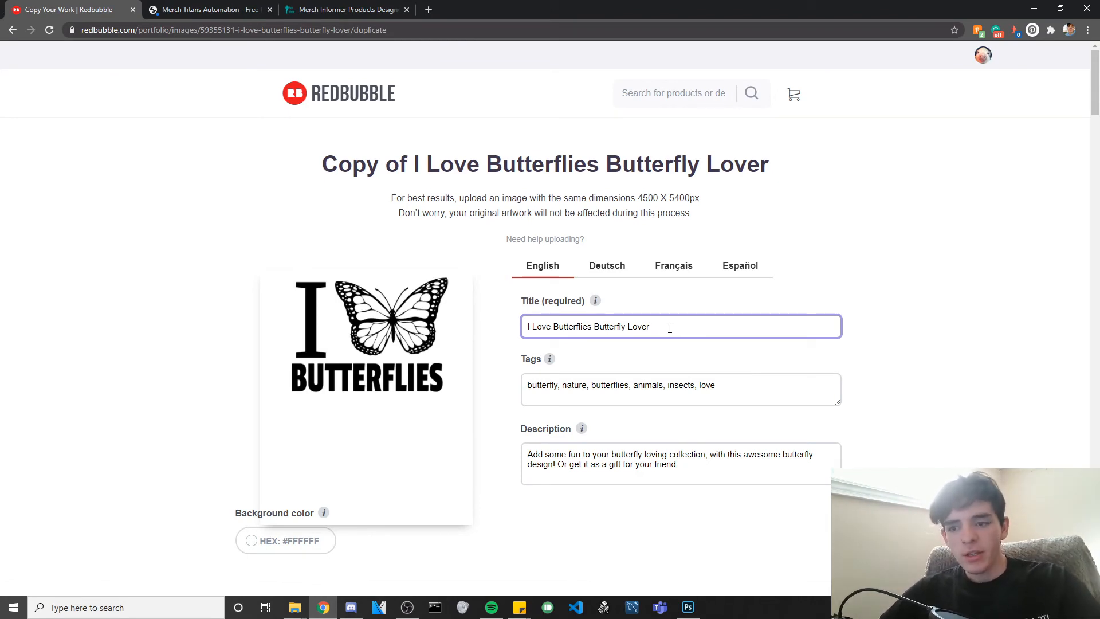
drag(742, 383, 553, 383)
click(552, 383)
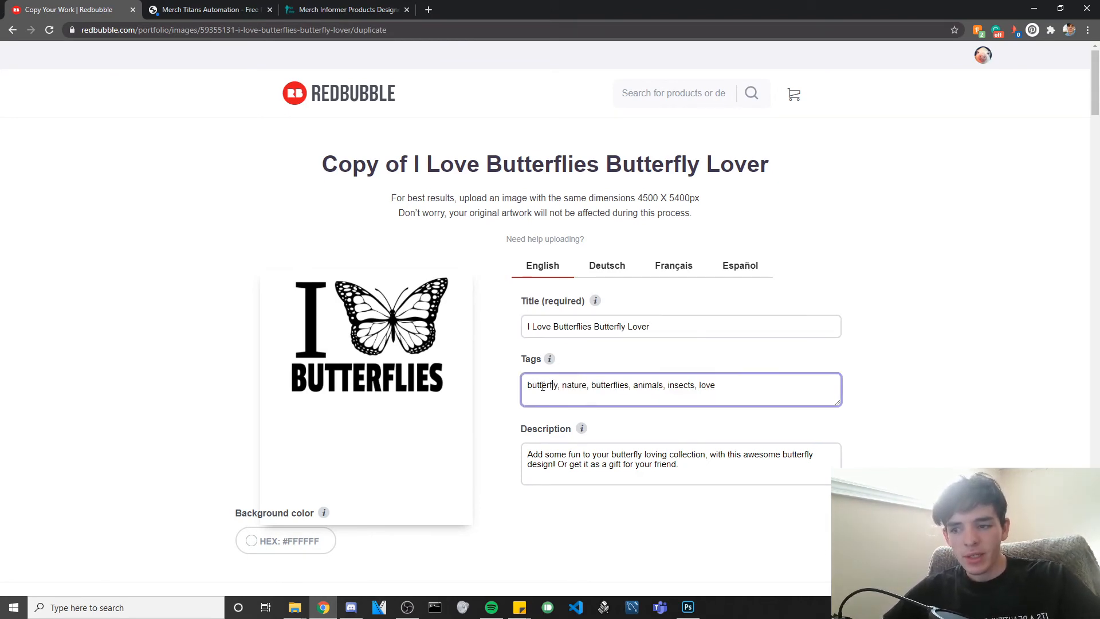
mouse_move(444, 343)
click(553, 327)
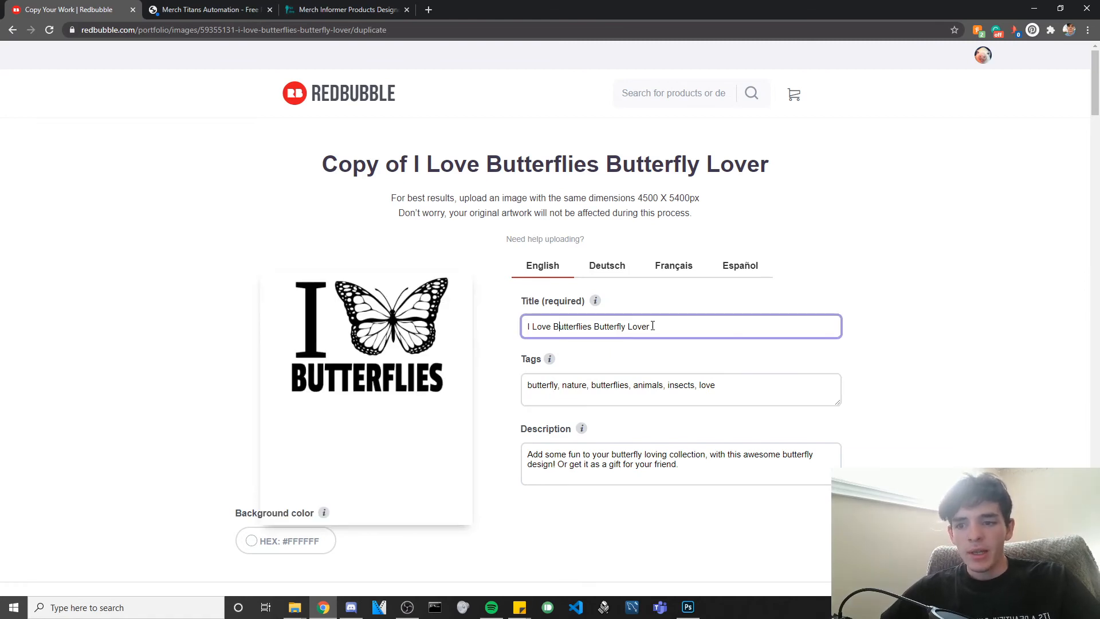
click(592, 327)
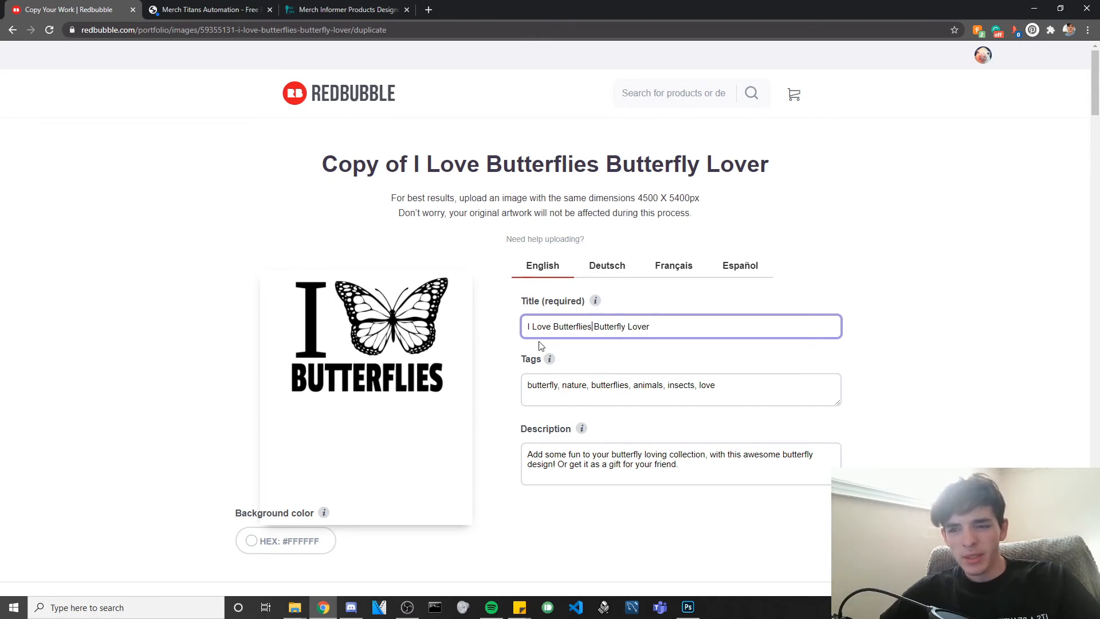
click(672, 330)
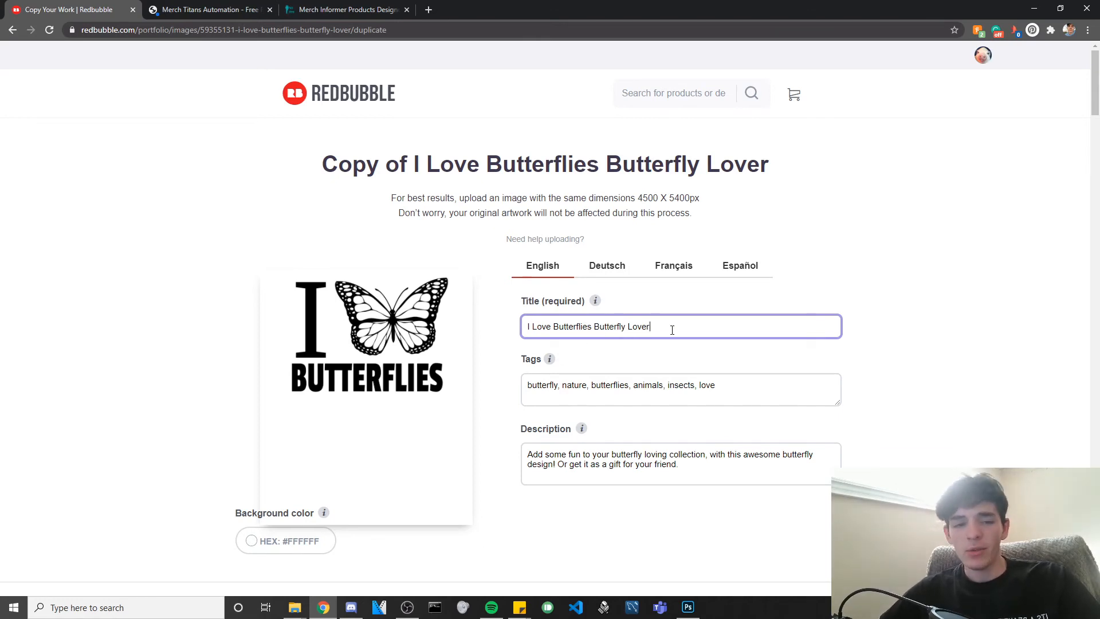
scroll(694, 350, down, 3)
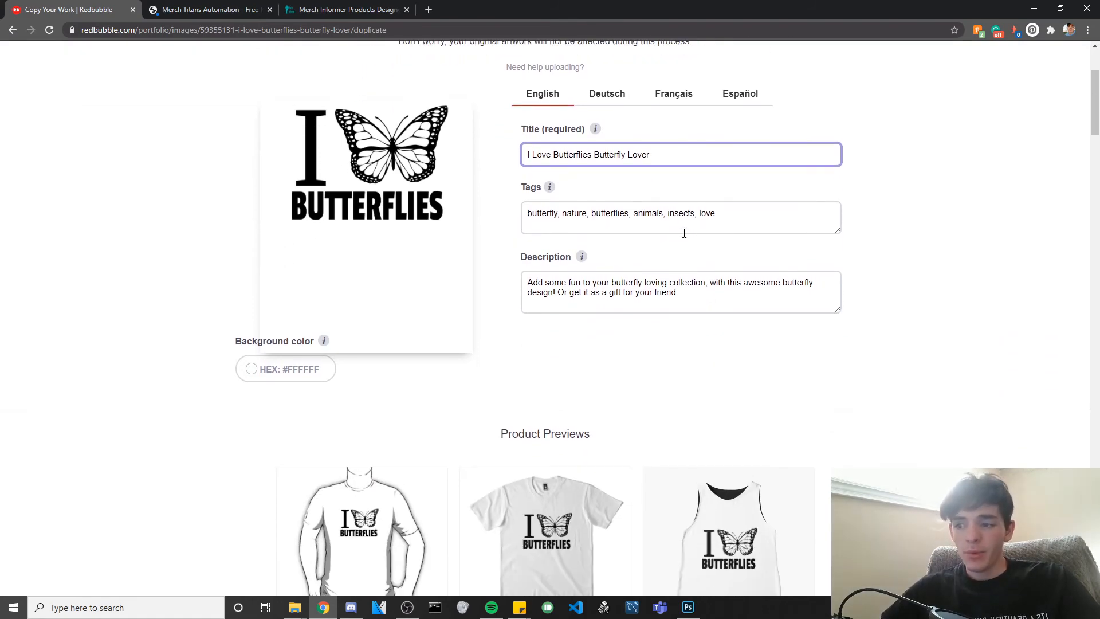
Apply the Acrylic Blocks & Coasters design settings without changes.
scroll(630, 250, down, 20)
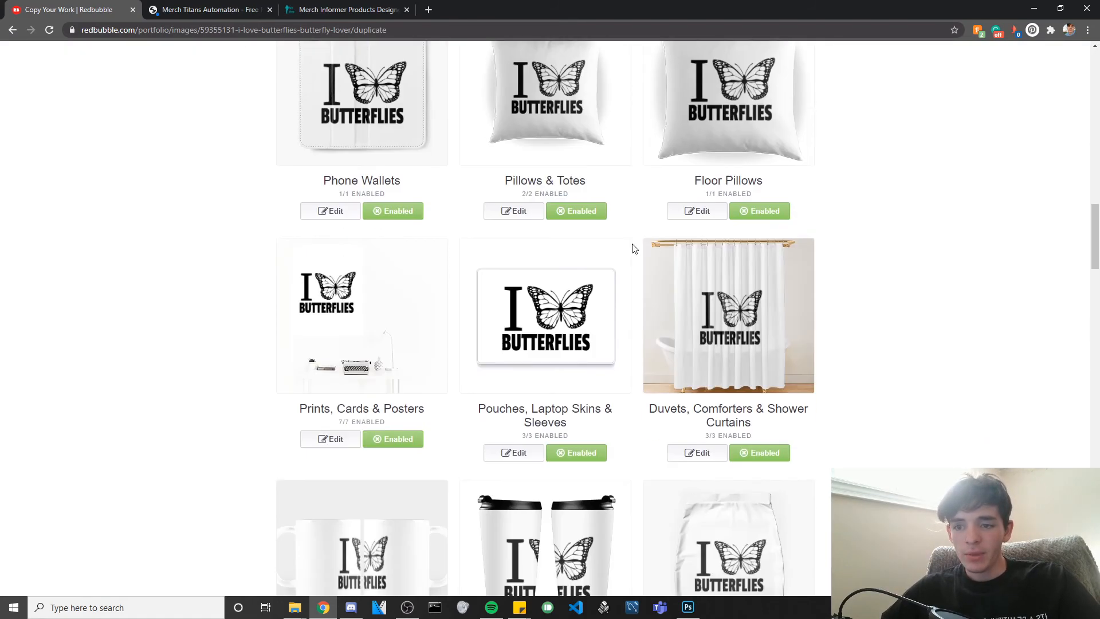
scroll(635, 248, down, 20)
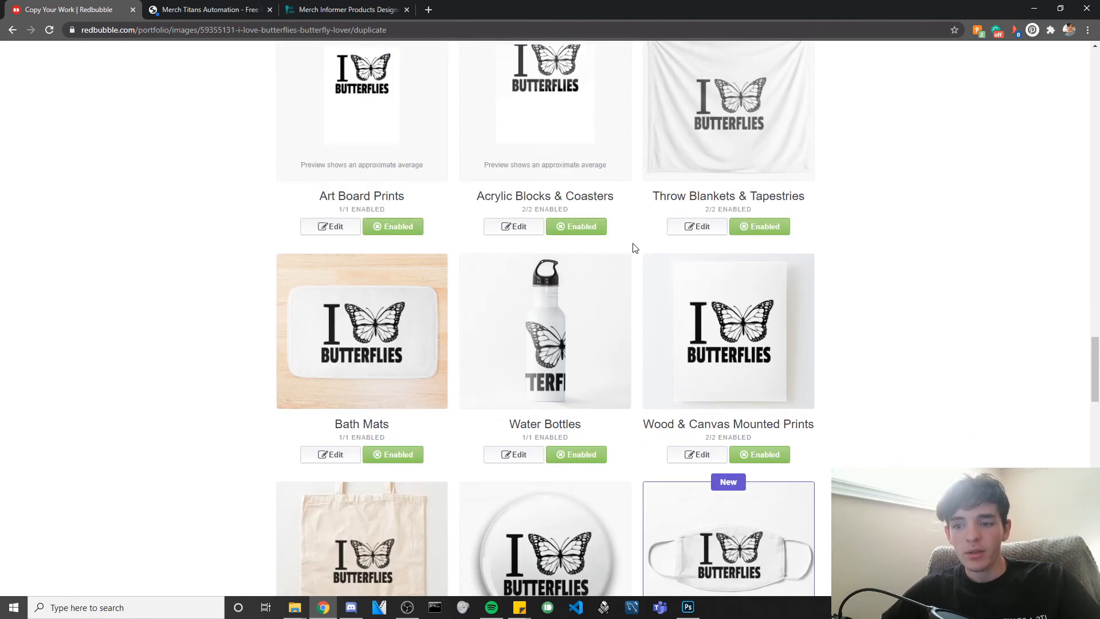
scroll(519, 222, up, 2)
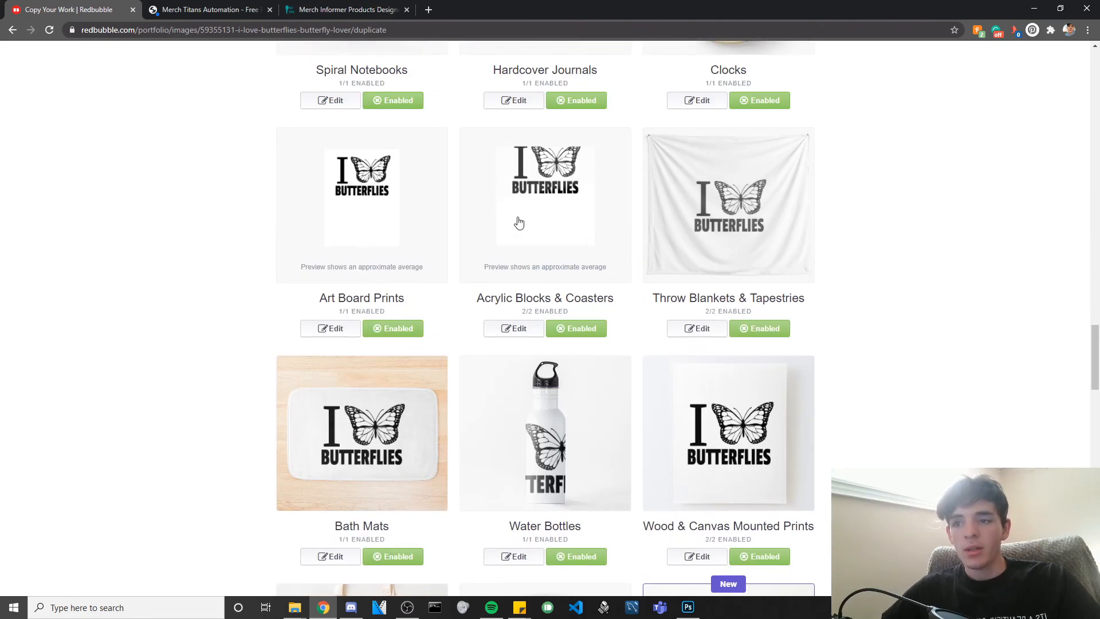
click(516, 333)
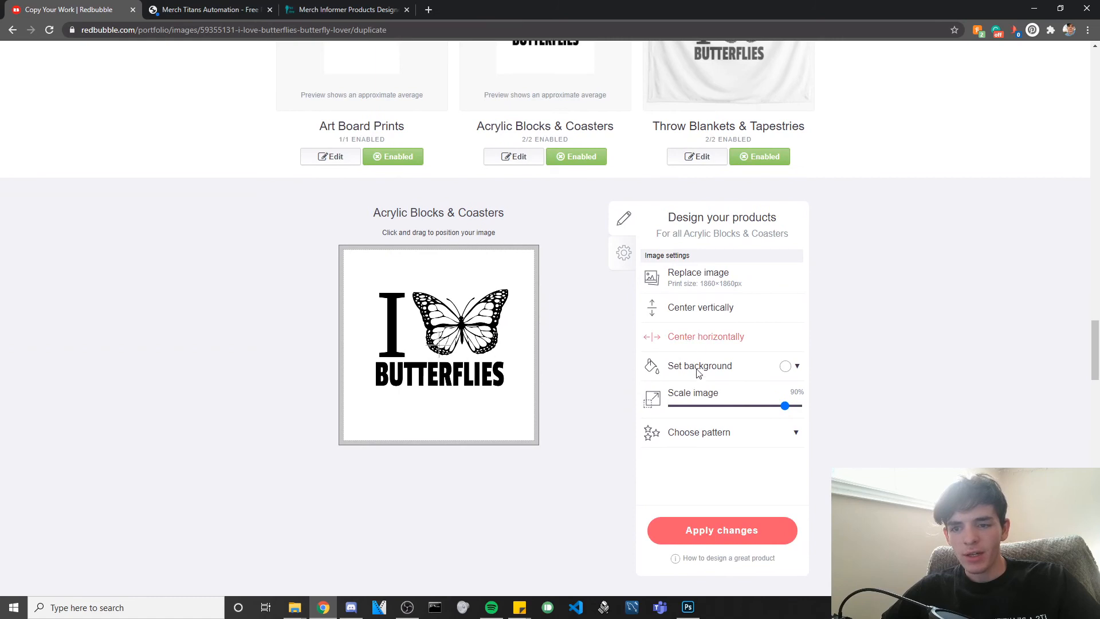
click(713, 522)
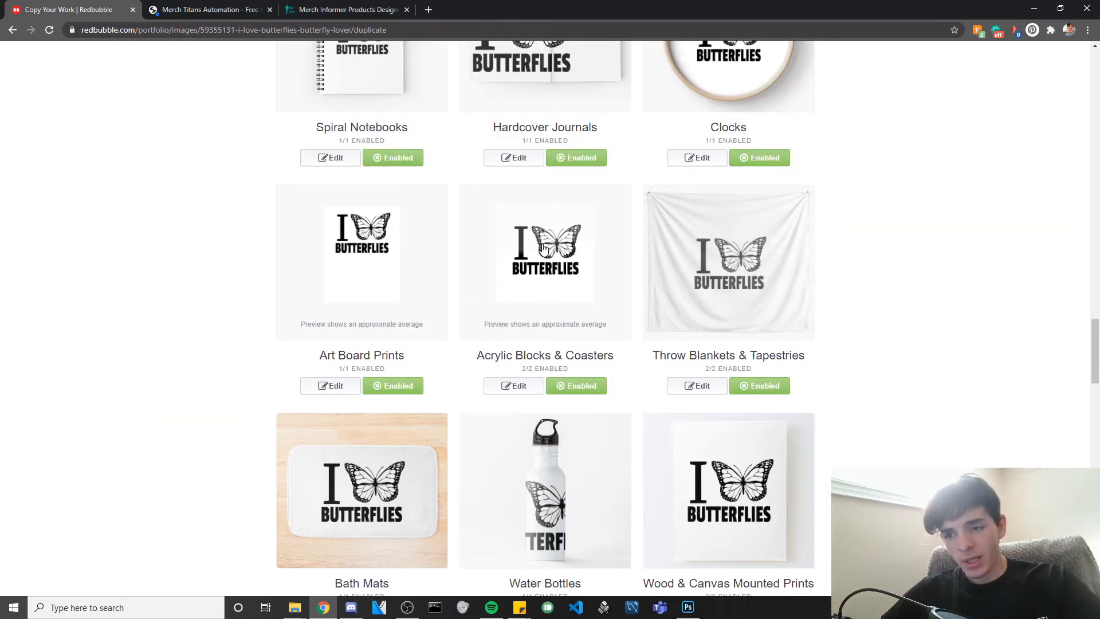
Centre the butterfly design horizontally on Art Board Prints and apply the change.
click(335, 385)
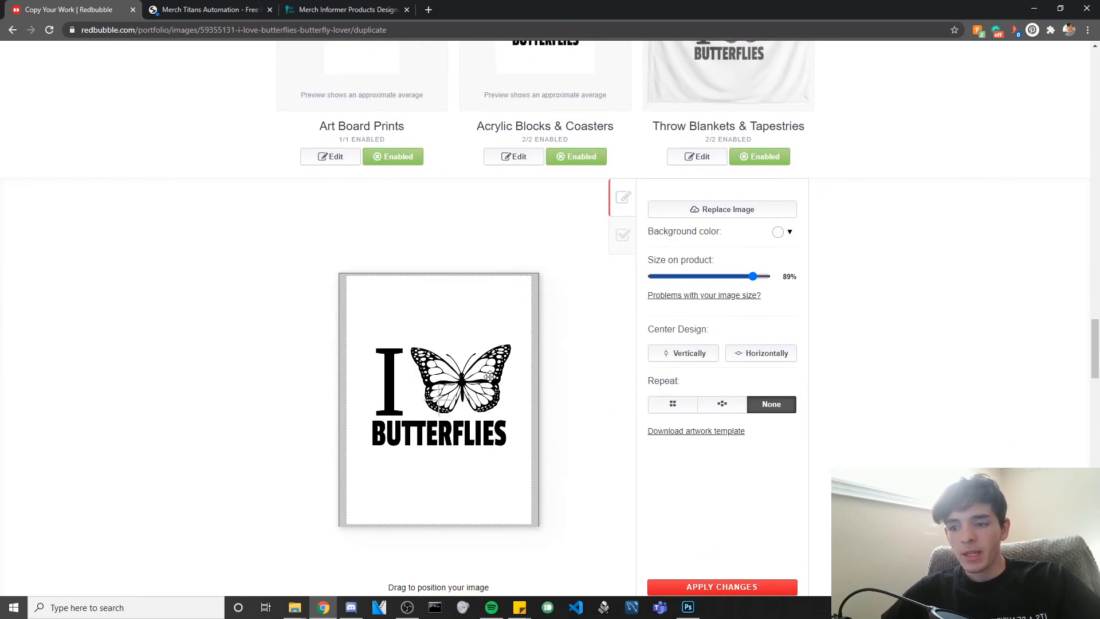
click(740, 356)
scroll(738, 402, down, 3)
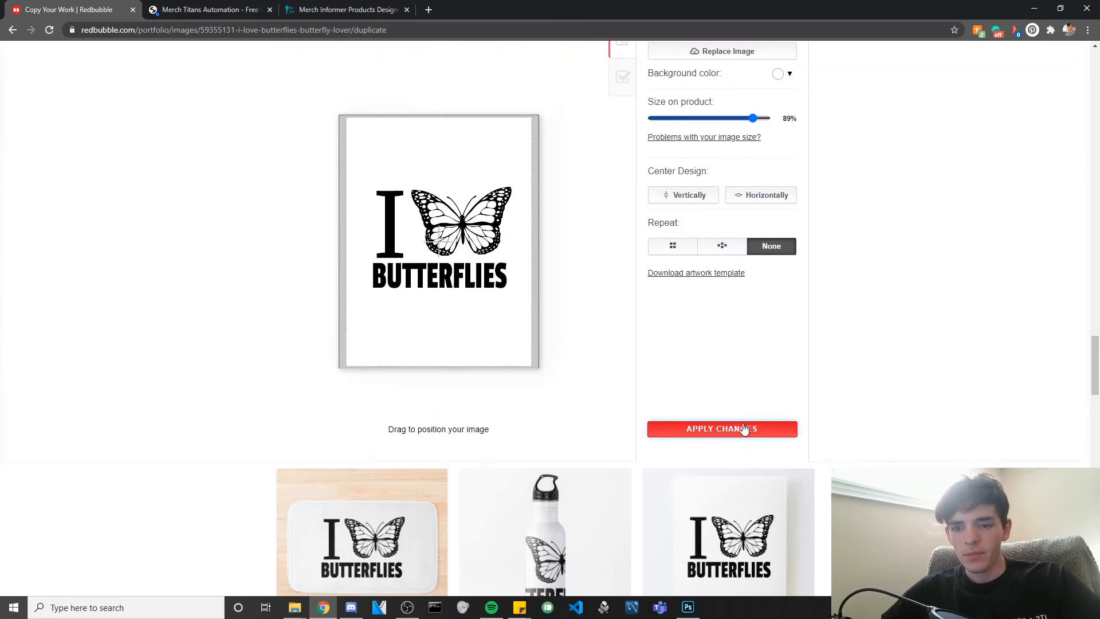
click(741, 425)
scroll(599, 347, down, 7)
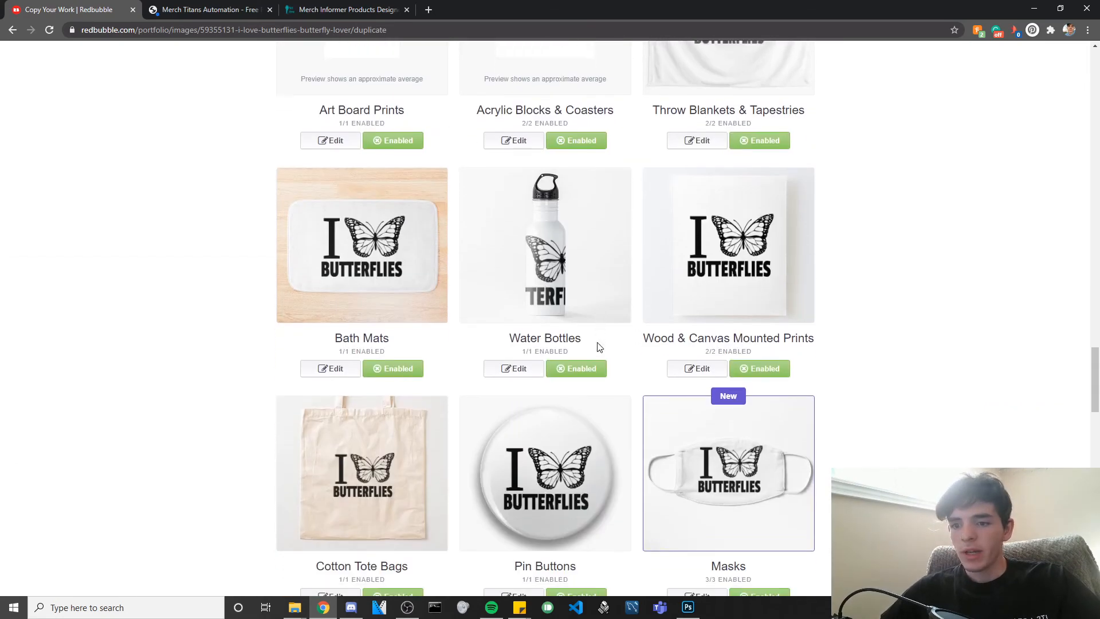
scroll(600, 346, down, 17)
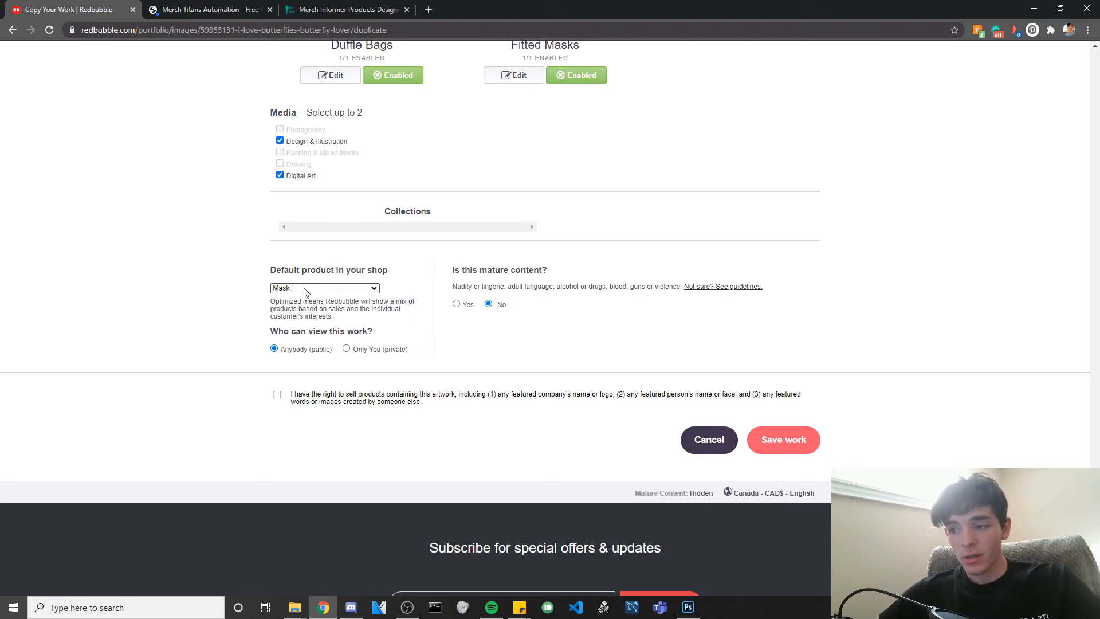
Change the default shop product from Mask to Sticker.
click(303, 288)
drag(374, 389, 373, 440)
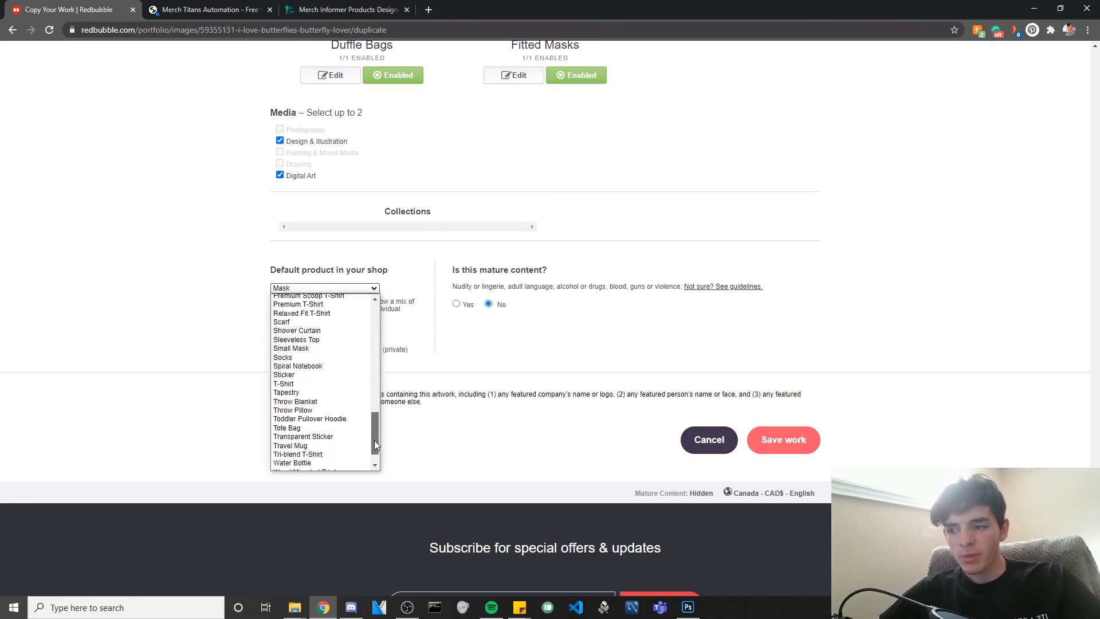
click(303, 375)
scroll(747, 365, up, 10)
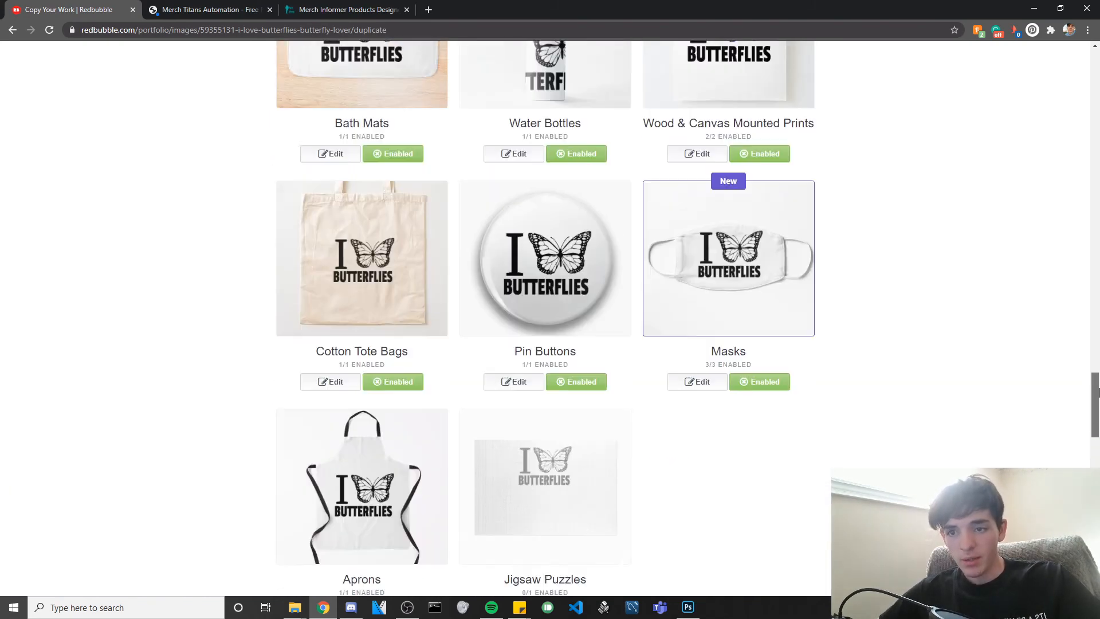
Tick the declaration confirming the right to sell this artwork.
drag(1095, 395, 1097, 224)
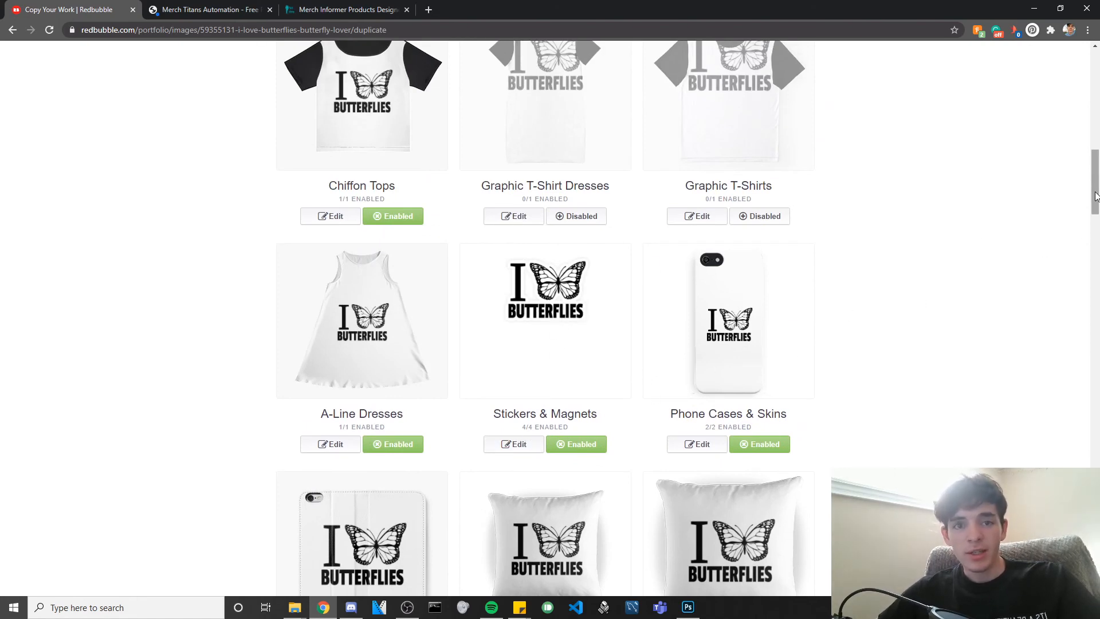
drag(1095, 197, 1077, 581)
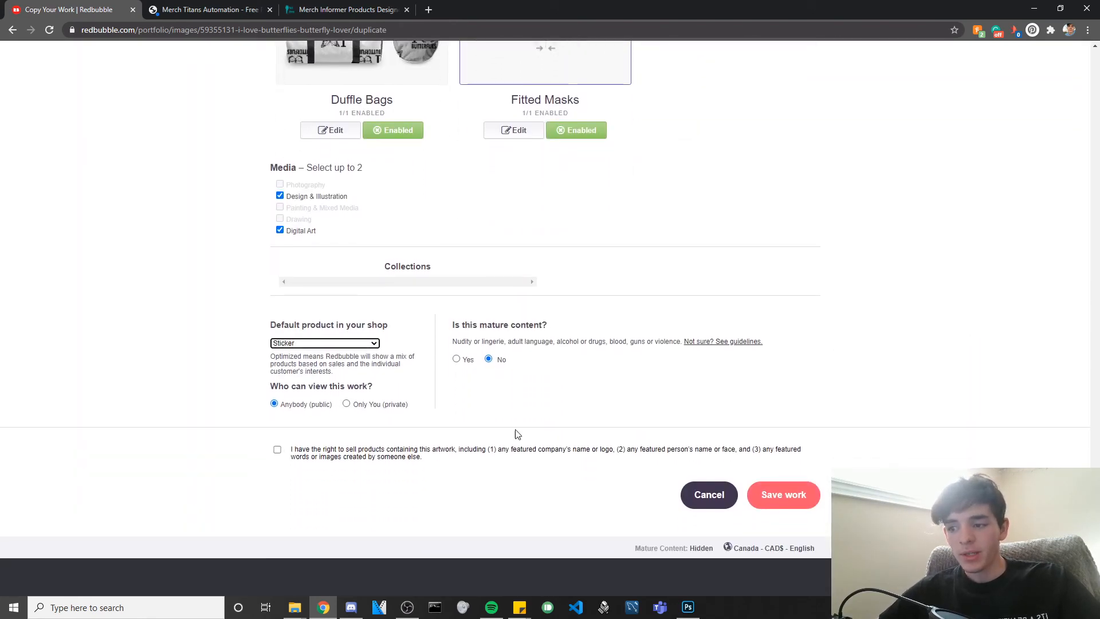
click(278, 451)
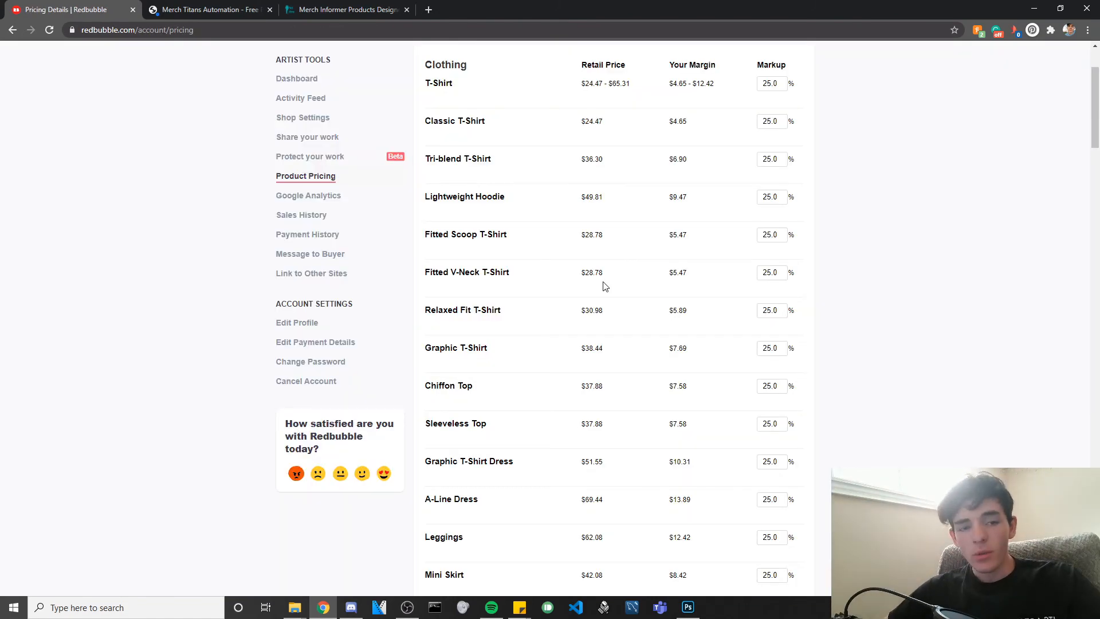
scroll(459, 249, up, 1)
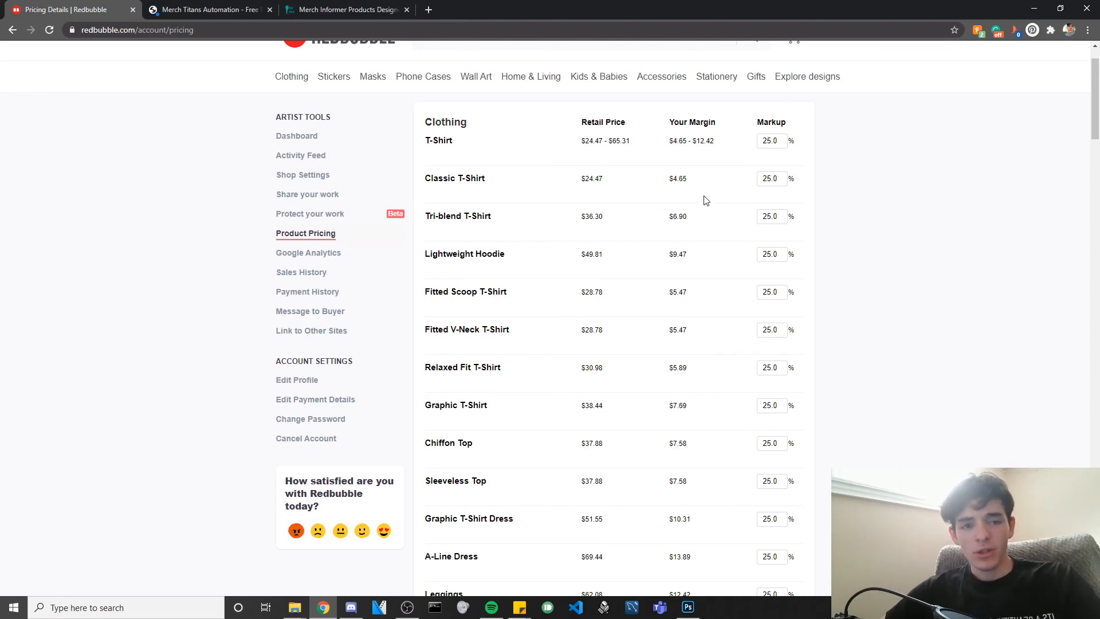
scroll(704, 196, down, 4)
scroll(704, 196, down, 10)
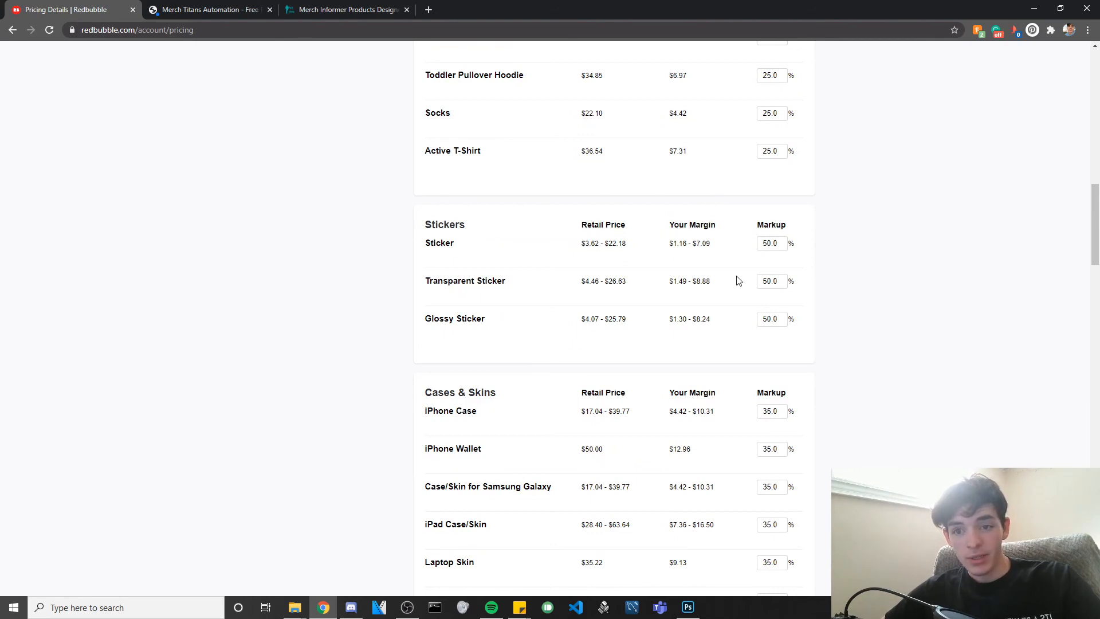
drag(777, 244, 755, 247)
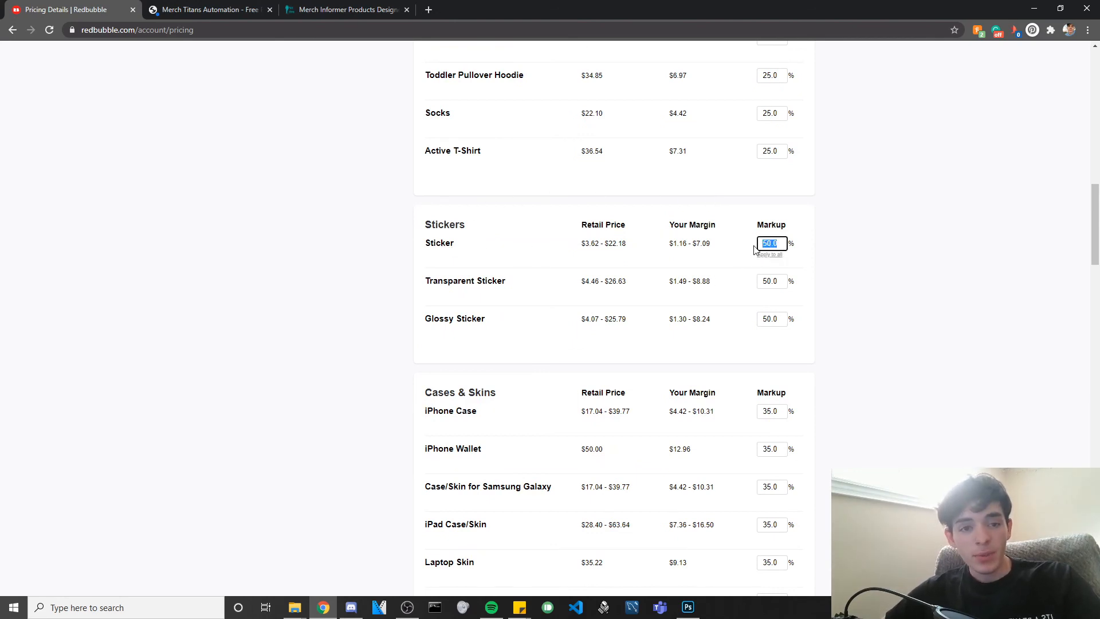
click(784, 243)
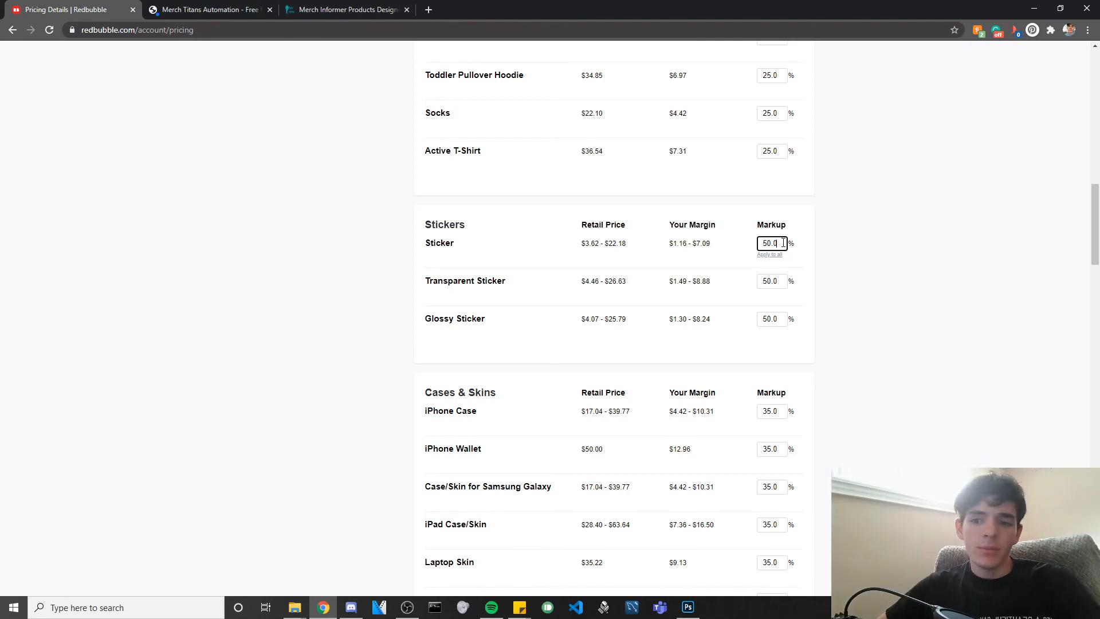
key(Left)
key(Left)
key(Left)
key(BackSpace)
text(2)
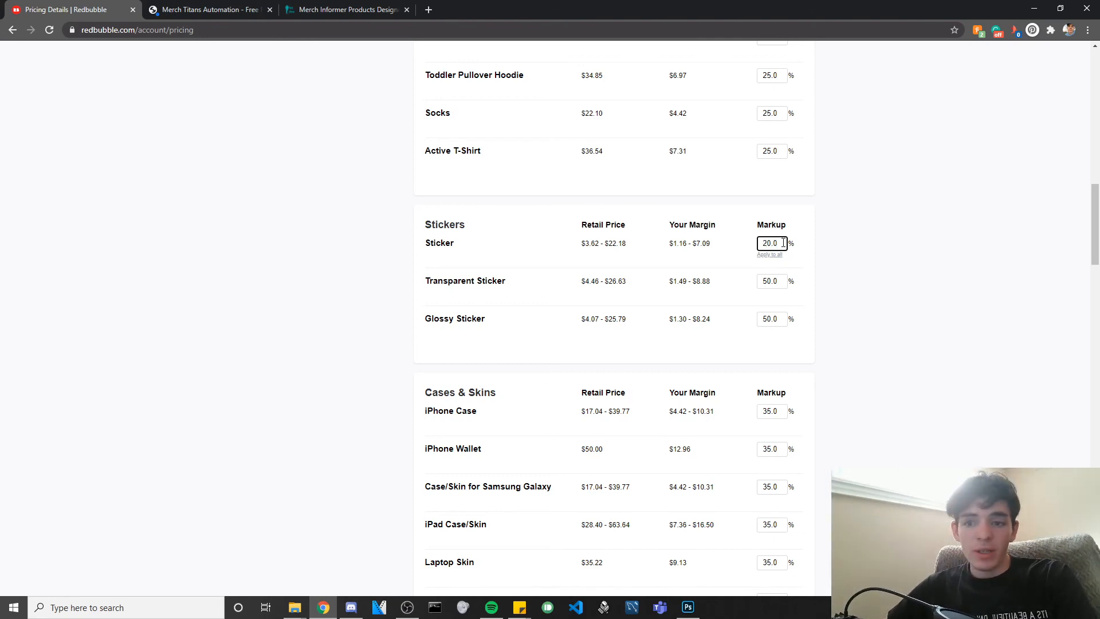
click(862, 245)
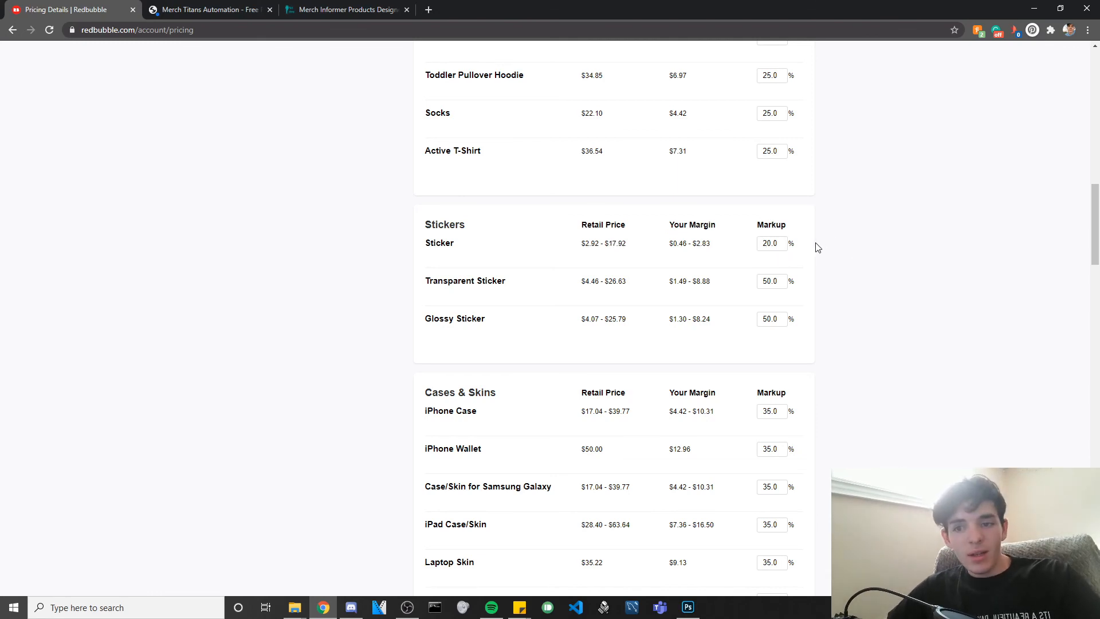
click(768, 244)
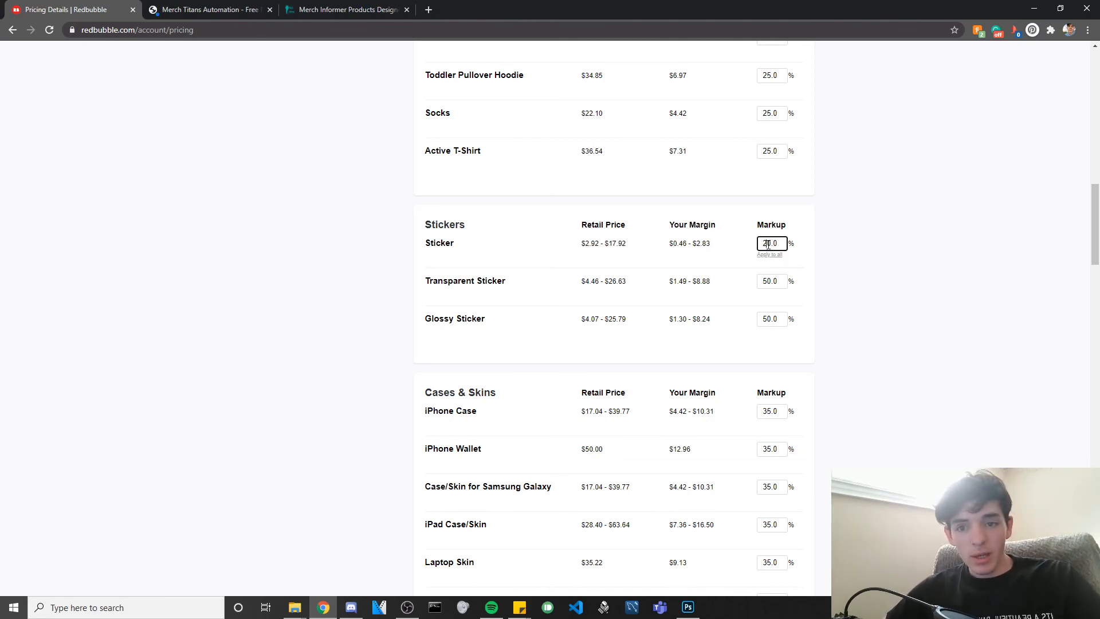
key(BackSpace)
text(5)
click(859, 263)
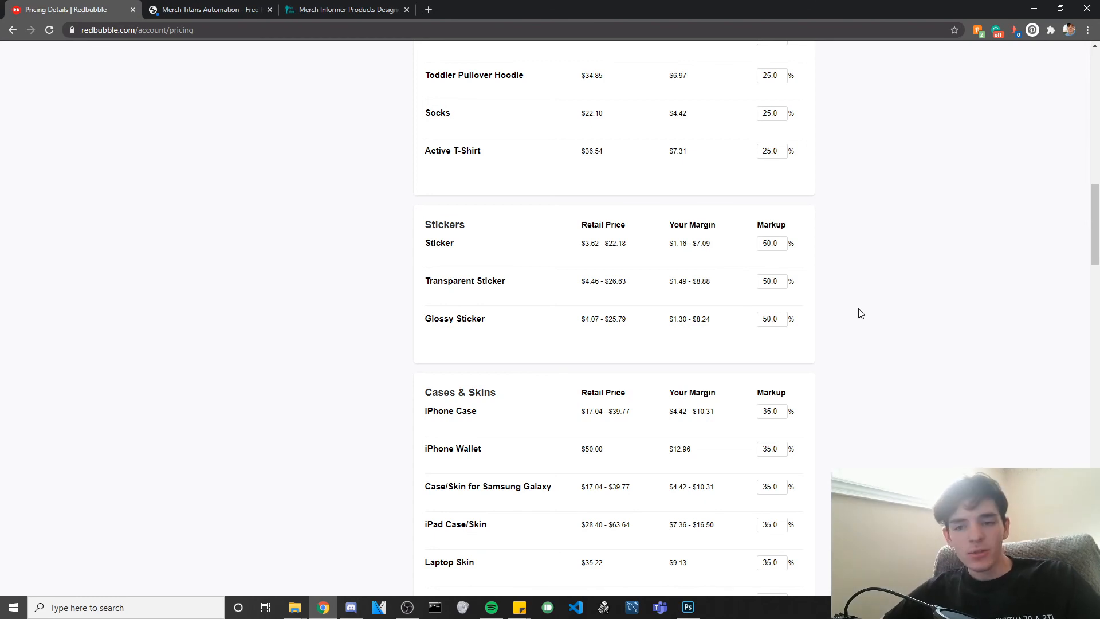
Tick 'Apply these markups to all my existing work' at the bottom of Product Pricing.
scroll(466, 253, down, 15)
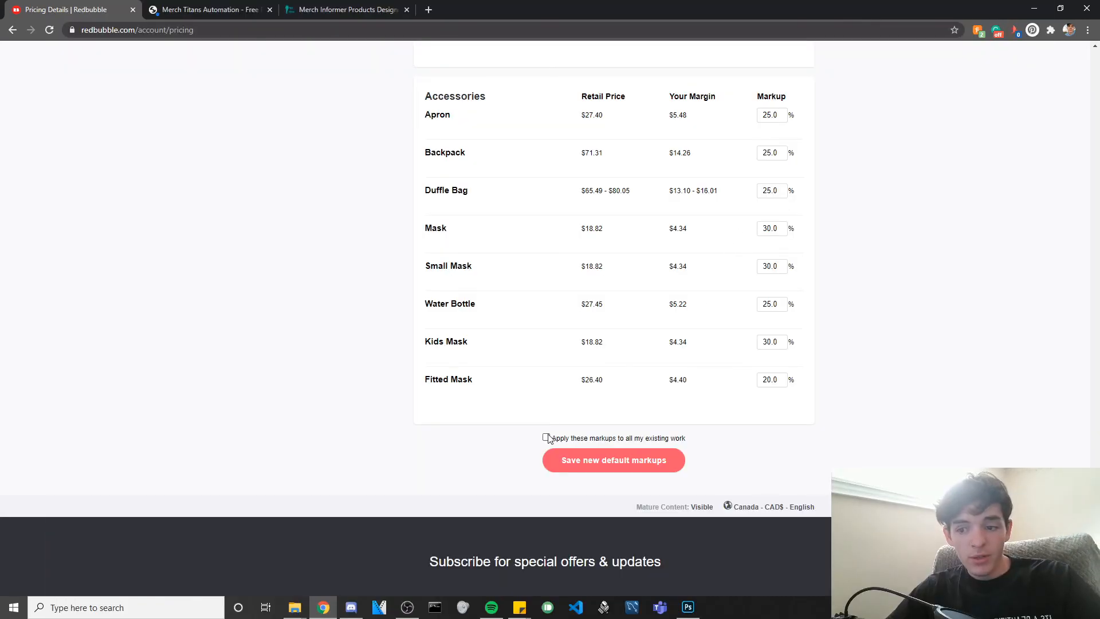
click(546, 437)
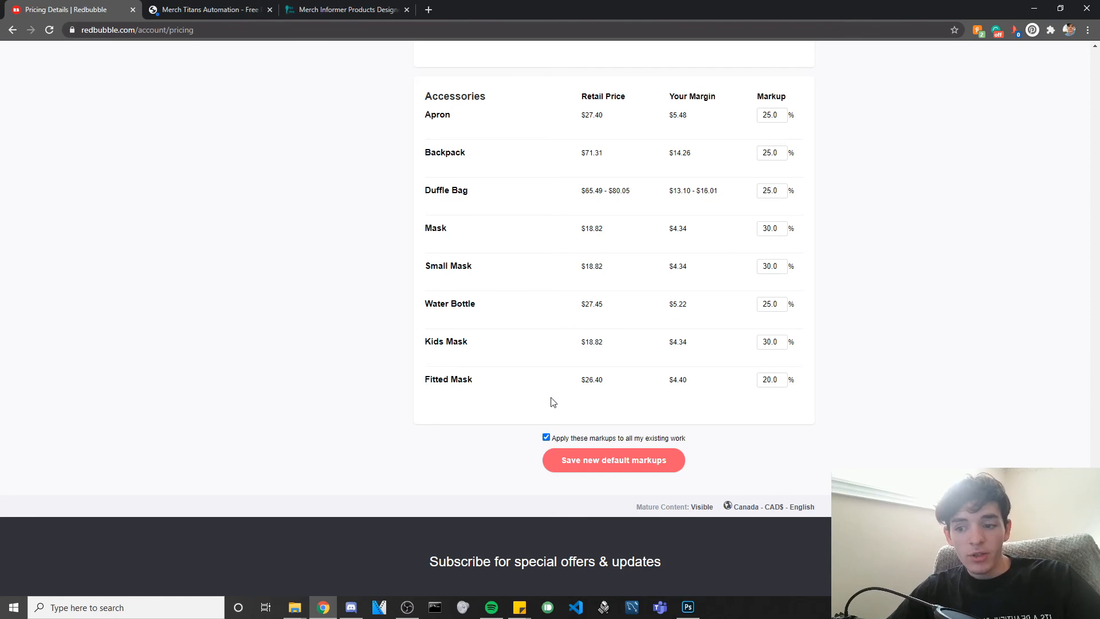